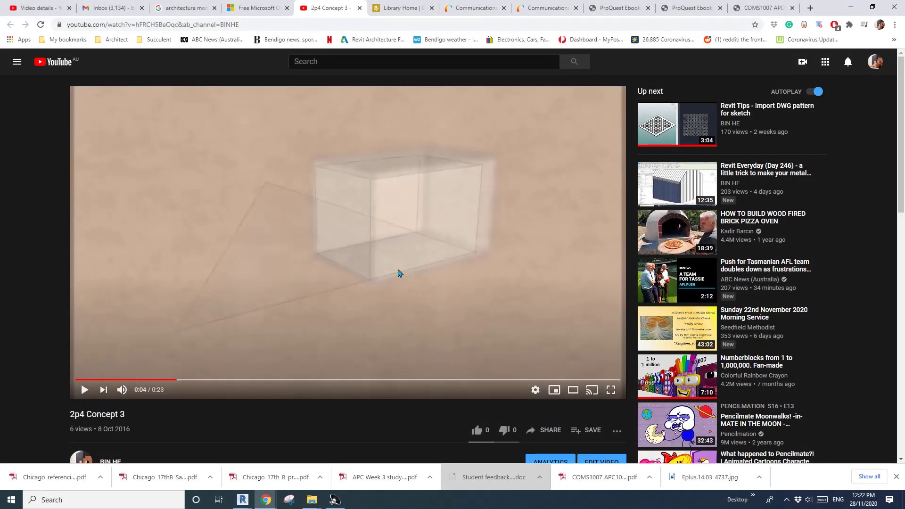
Play the 2p4 Concept 3 video to about 0:20, pause it, and switch to Revit
click(84, 390)
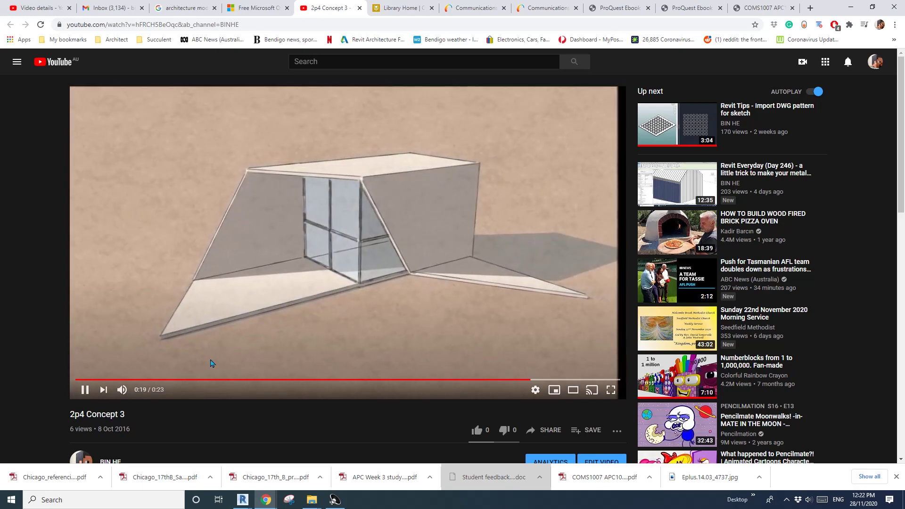
click(87, 389)
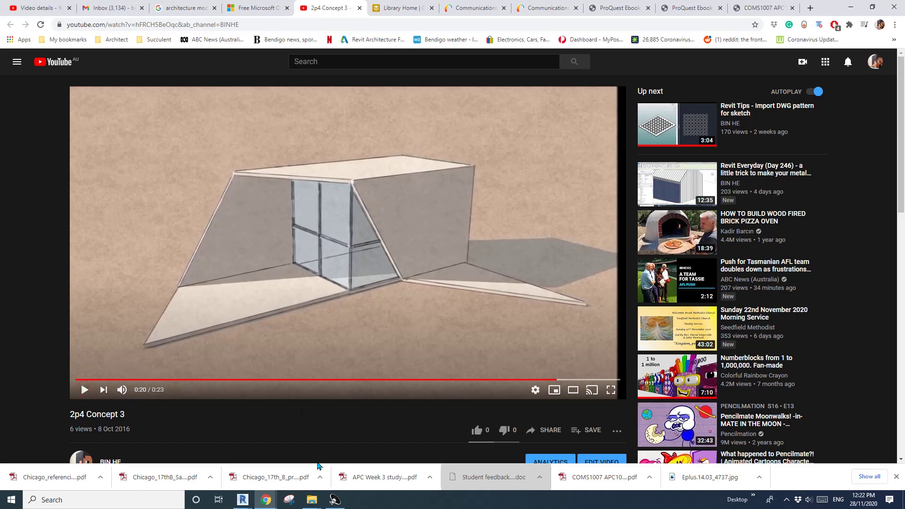
mouse_move(242, 499)
click(212, 453)
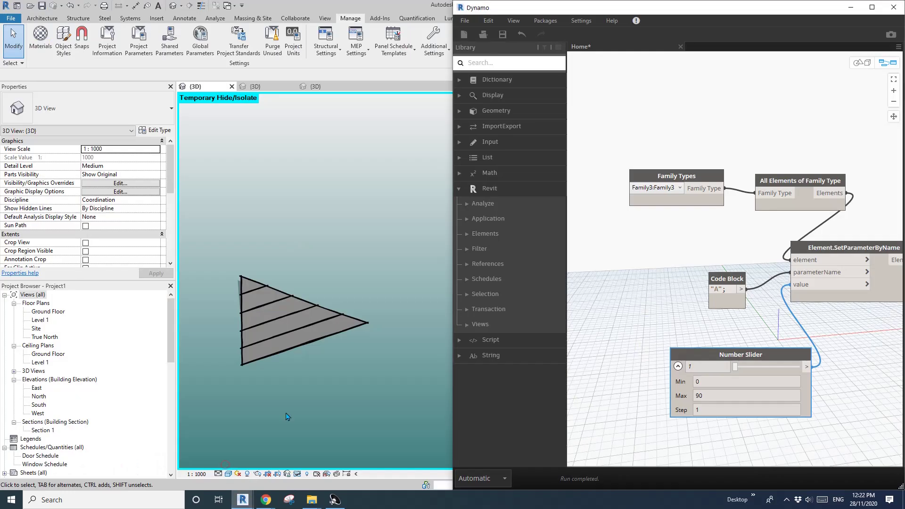
Raise the Dynamo number slider to 73 and on to 90 to fold the flat triangular panel in the 3D view
middle_drag(251, 358, 295, 341)
scroll(290, 354, up, 3)
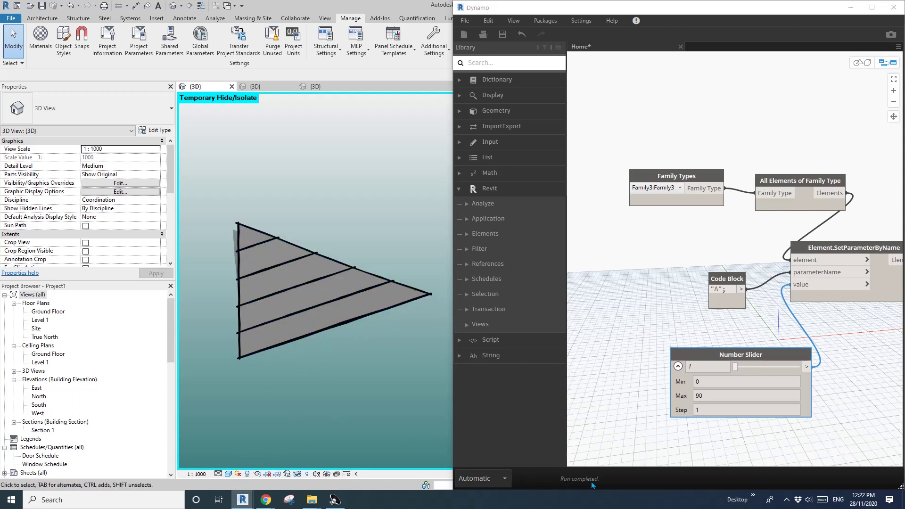
drag(734, 370, 788, 369)
scroll(378, 345, down, 1)
middle_drag(378, 345, 350, 345)
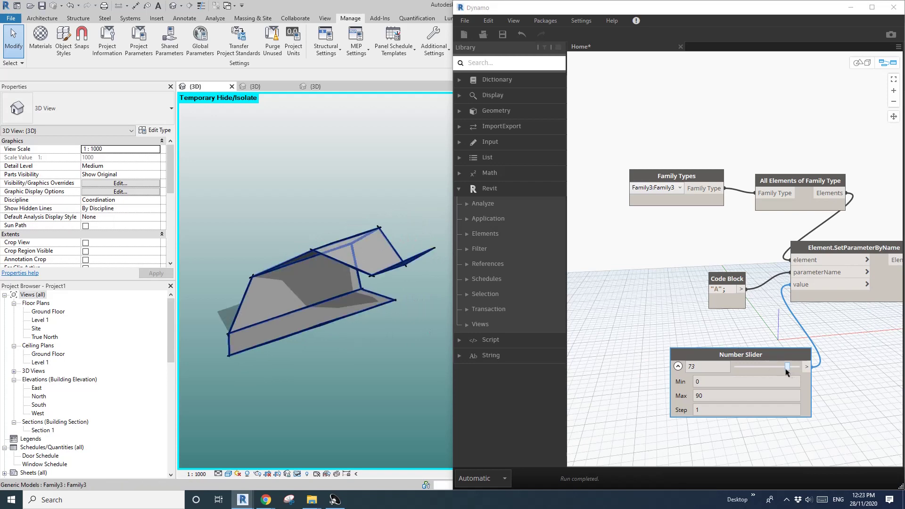
drag(786, 372, 802, 372)
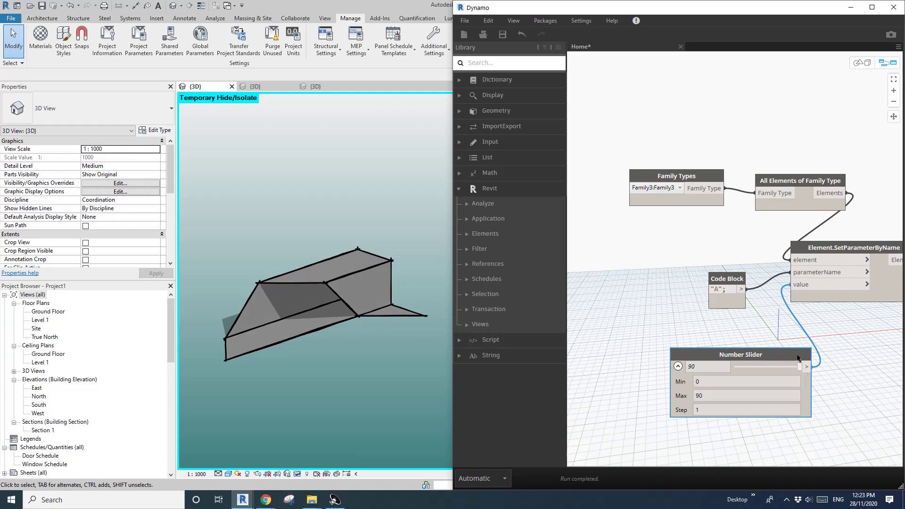
Check the concept video in Chrome, return to Dynamo, and set the number slider to 0
click(266, 499)
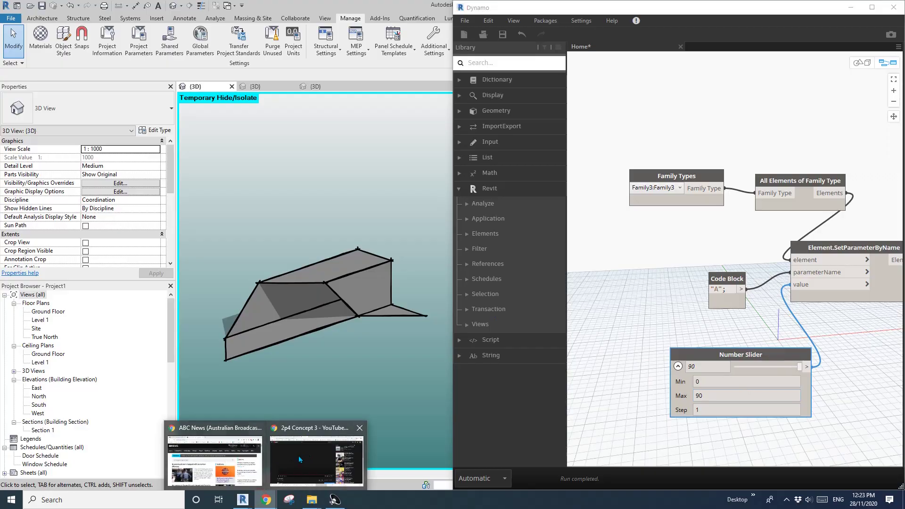
click(272, 461)
click(242, 500)
click(297, 467)
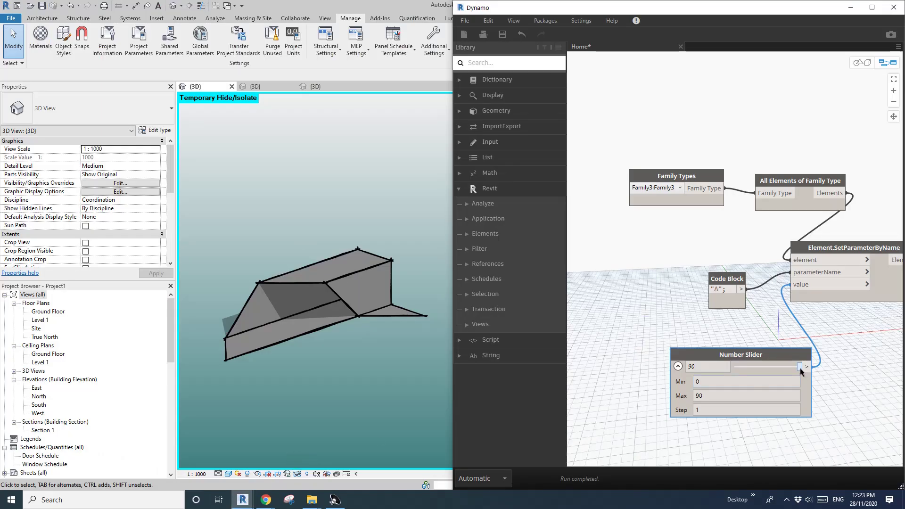
drag(799, 371, 731, 370)
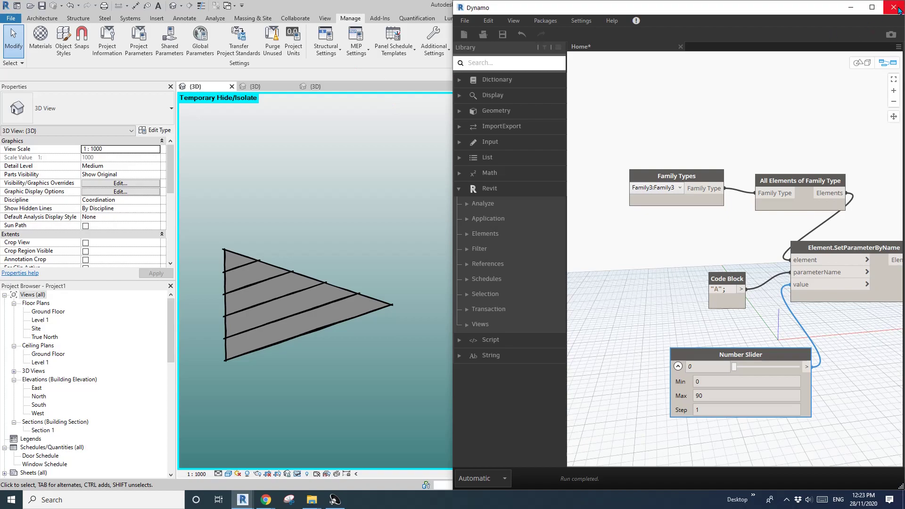
Close Dynamo and all open family and project views in Revit without saving any changes
click(897, 8)
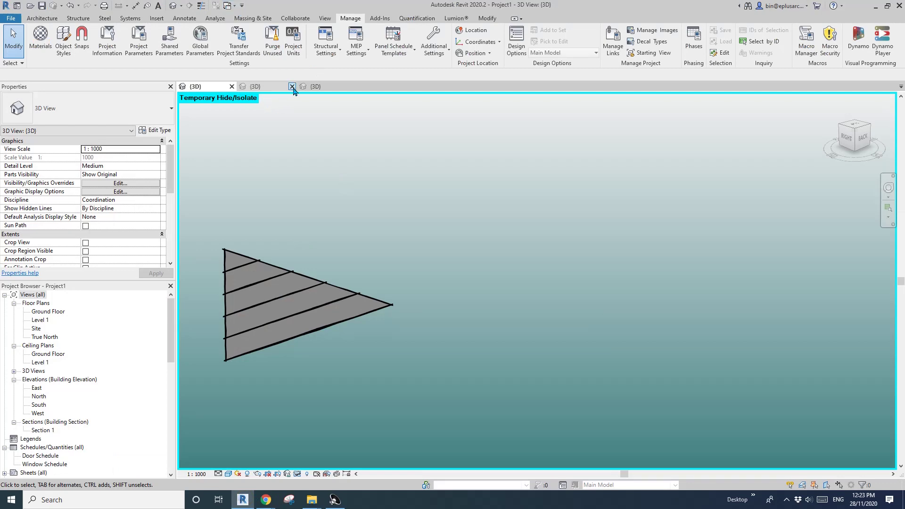
click(292, 86)
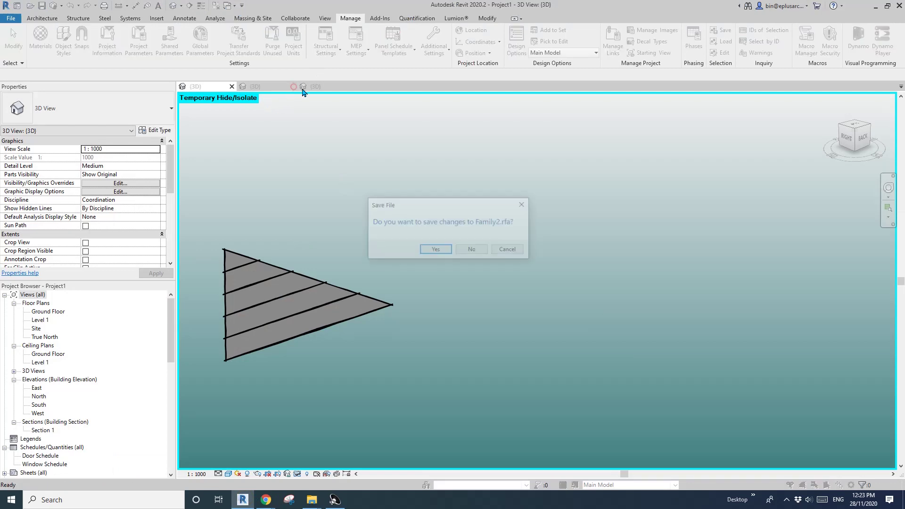
click(471, 249)
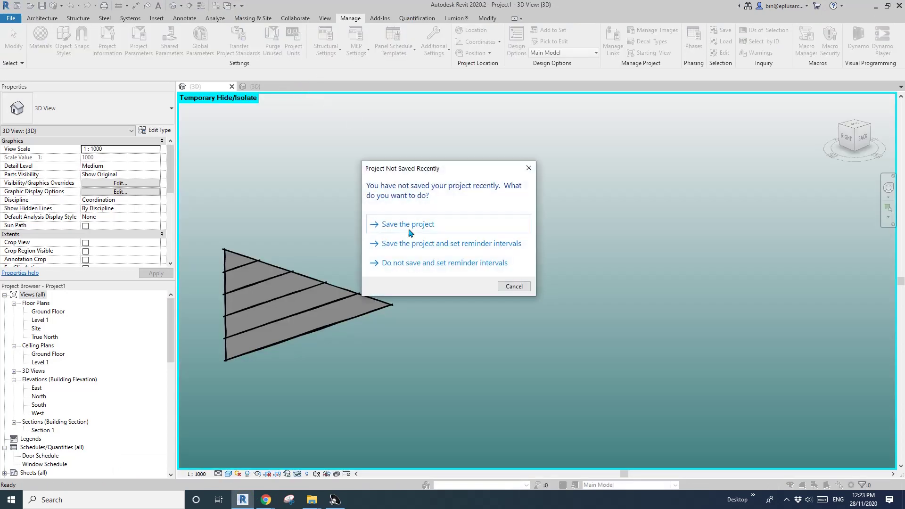
click(454, 267)
click(291, 87)
click(472, 251)
click(232, 86)
click(480, 254)
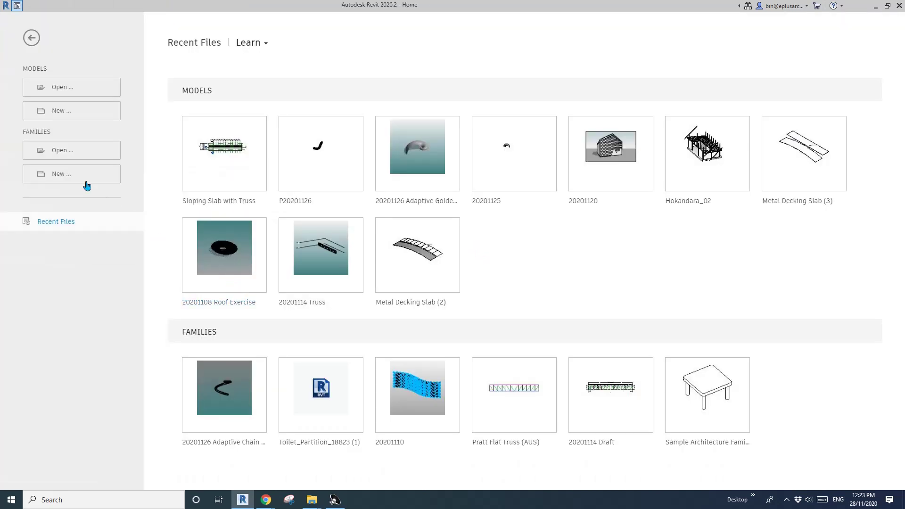
Create a new family from the Metric Generic Model Adaptive.rft template
click(80, 178)
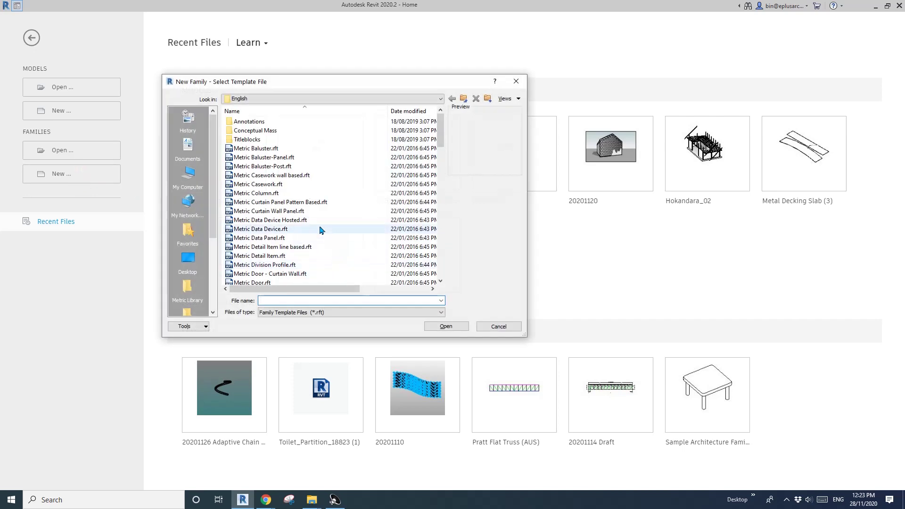
click(440, 210)
click(281, 248)
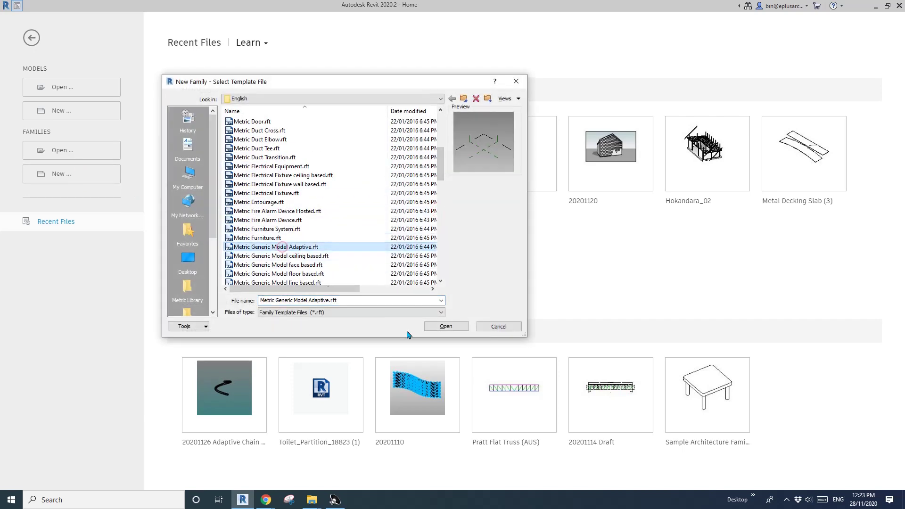
click(446, 327)
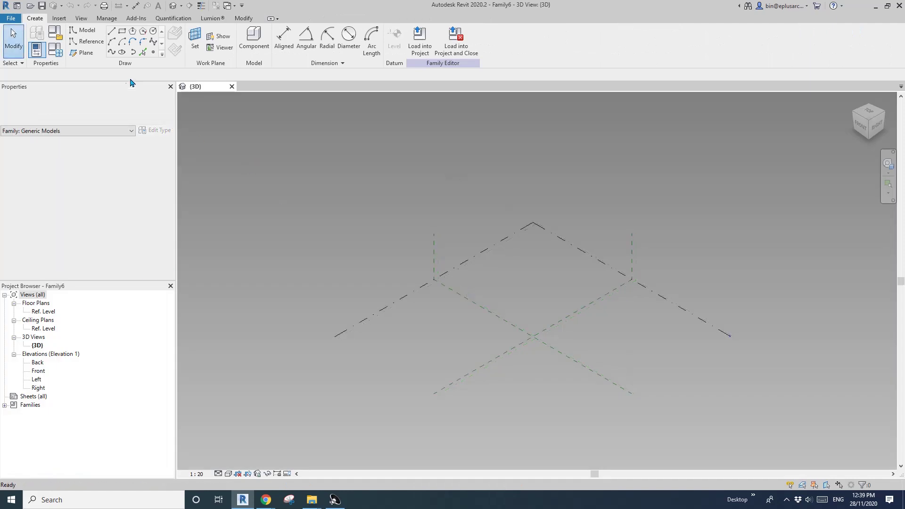
Place a reference point on the Ref. Level plane, beside the intersection of the two reference planes
click(153, 52)
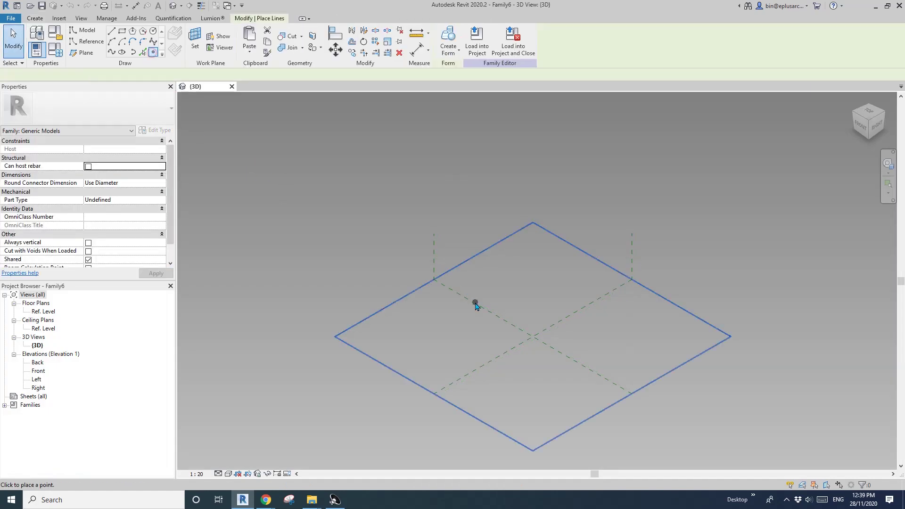
click(451, 337)
key(Escape)
key(Escape)
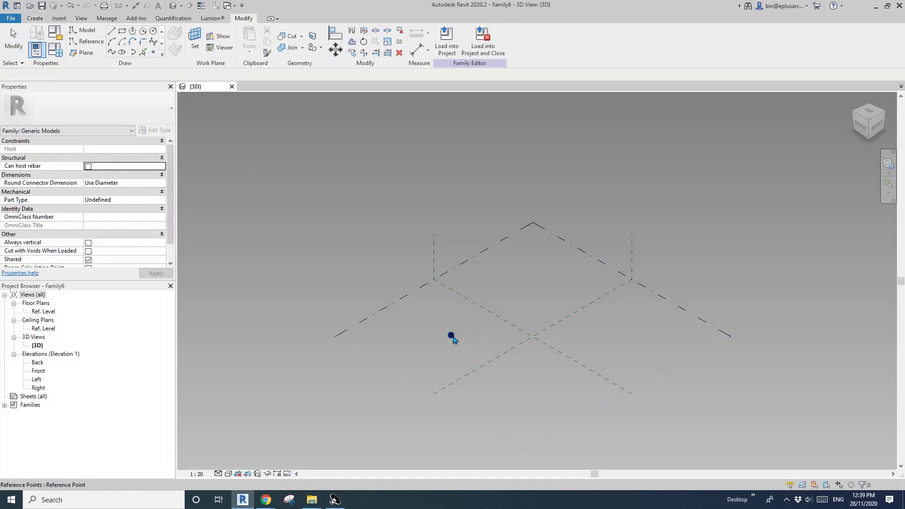
Copy the reference point 15000 mm across the reference level, parallel to one of the reference planes
click(451, 336)
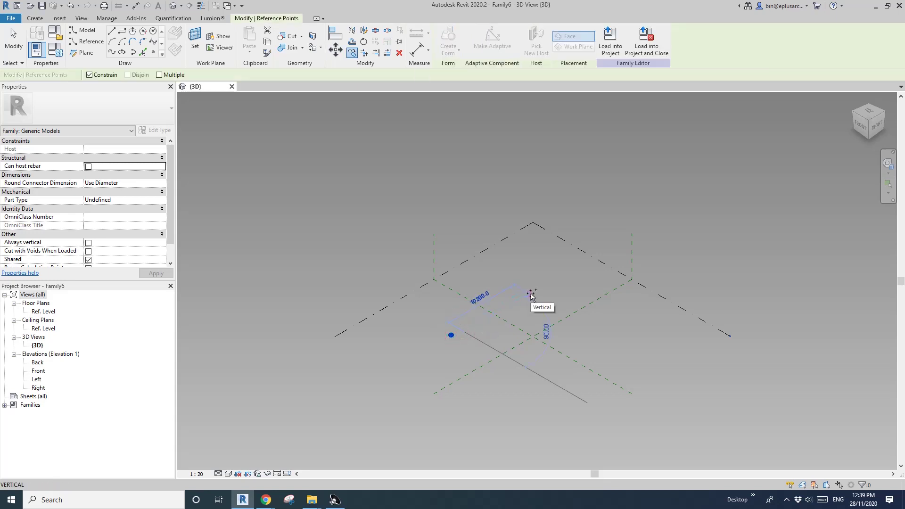
text(1500)
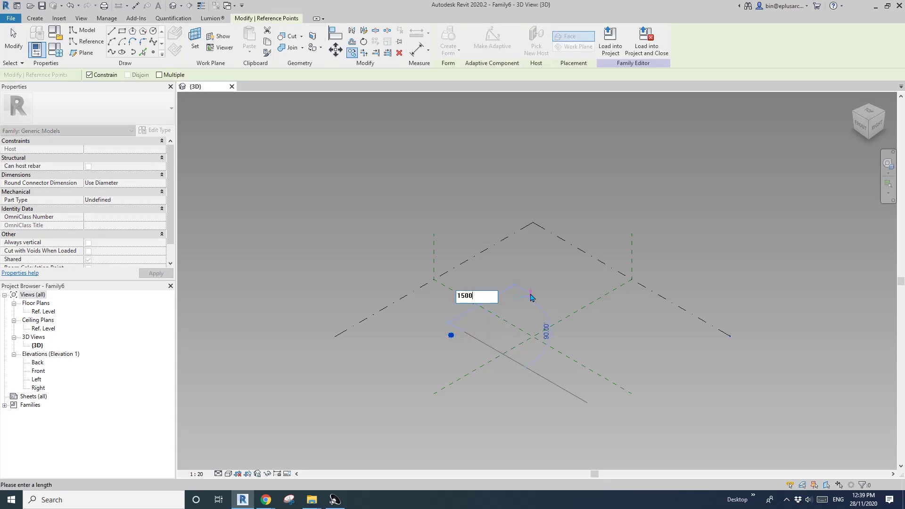
text(0)
key(Return)
Make both reference points adaptive
scroll(503, 317, up, 4)
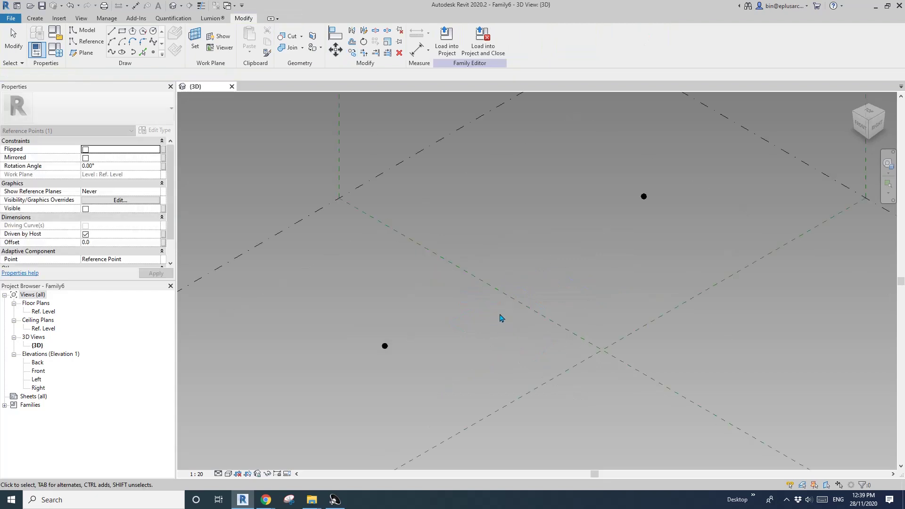
drag(284, 195, 593, 358)
click(492, 42)
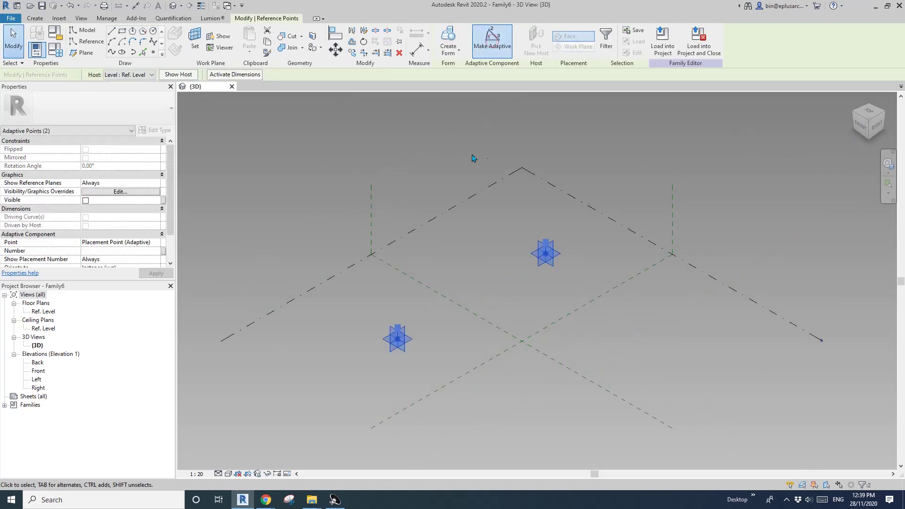
Connect the two adaptive points with a spline through points and make it a reference line
click(111, 52)
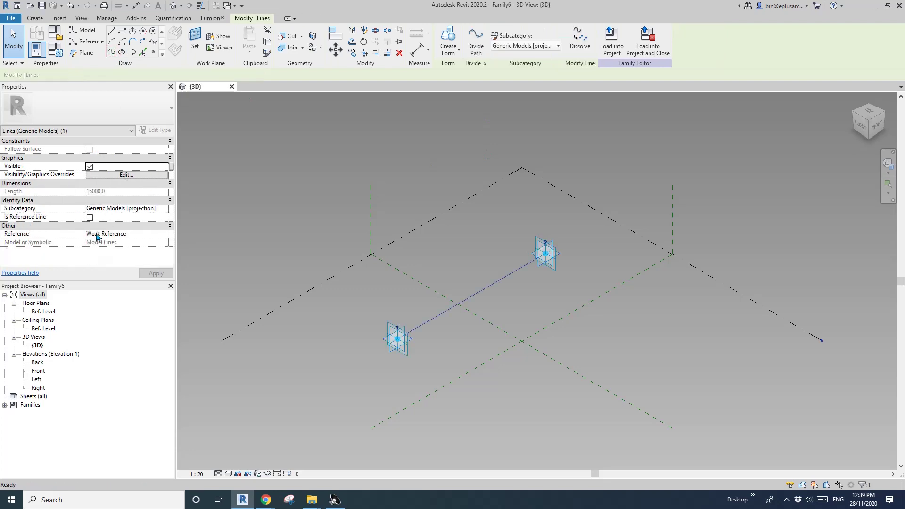
click(89, 217)
shift+middle_drag(537, 278, 479, 335)
click(478, 335)
Place a reference point on the reference line, about a quarter of the way from adaptive point 1
scroll(452, 315, up, 3)
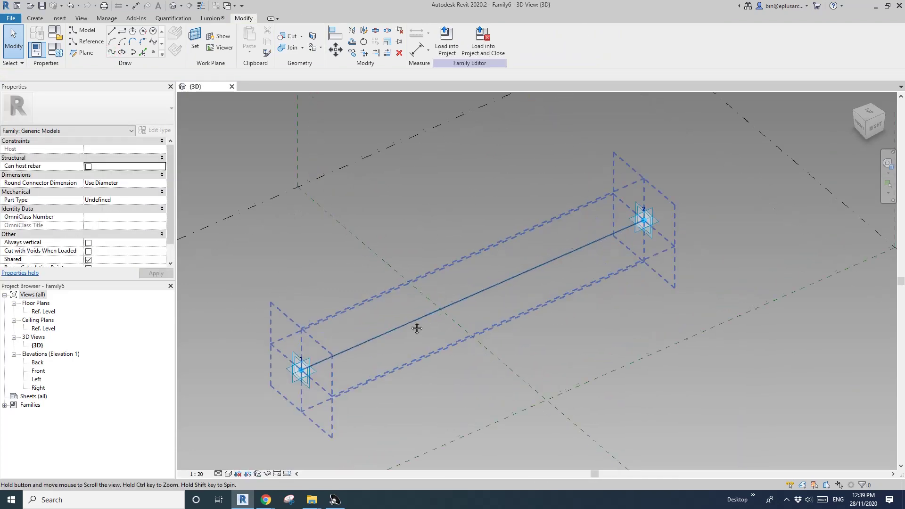
click(153, 52)
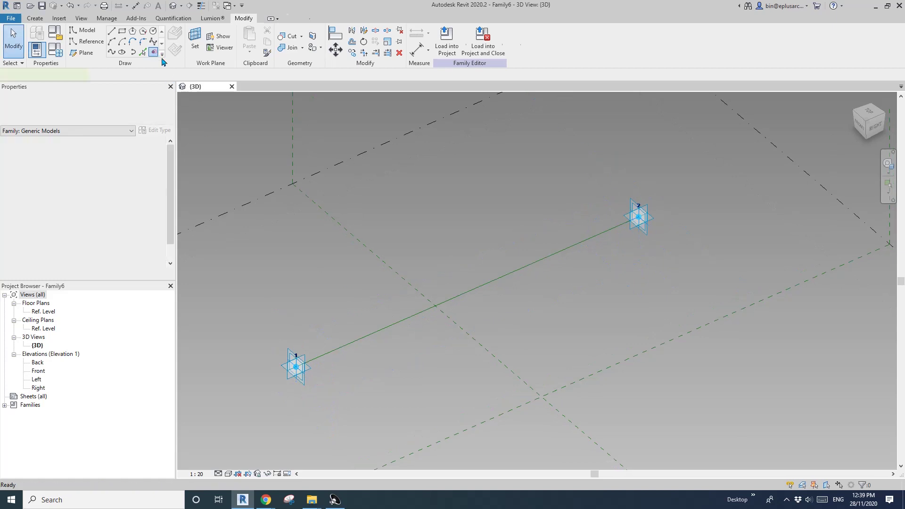
click(378, 330)
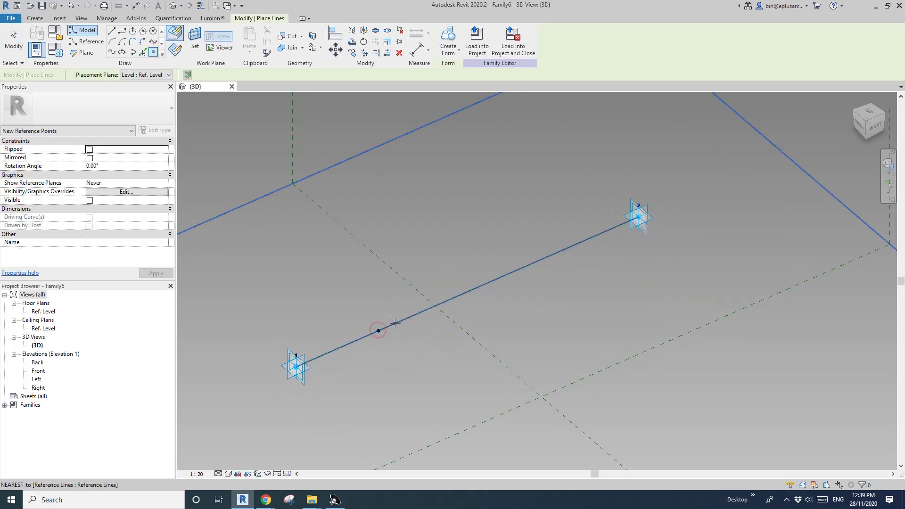
middle_drag(378, 330, 404, 325)
scroll(387, 305, up, 2)
scroll(396, 316, down, 1)
key(Escape)
scroll(407, 330, down, 1)
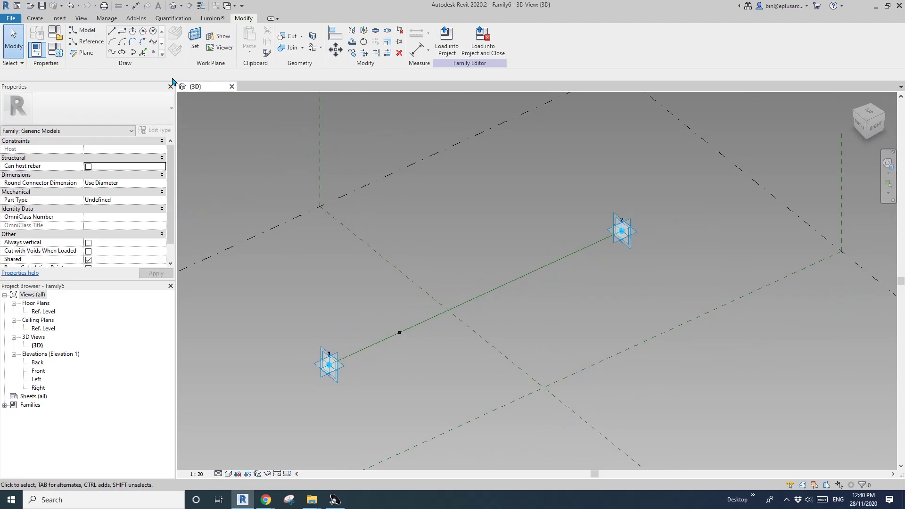
Set the work plane to the vertical plane of the point on the line and place another reference point at the same spot
middle_drag(280, 192, 290, 195)
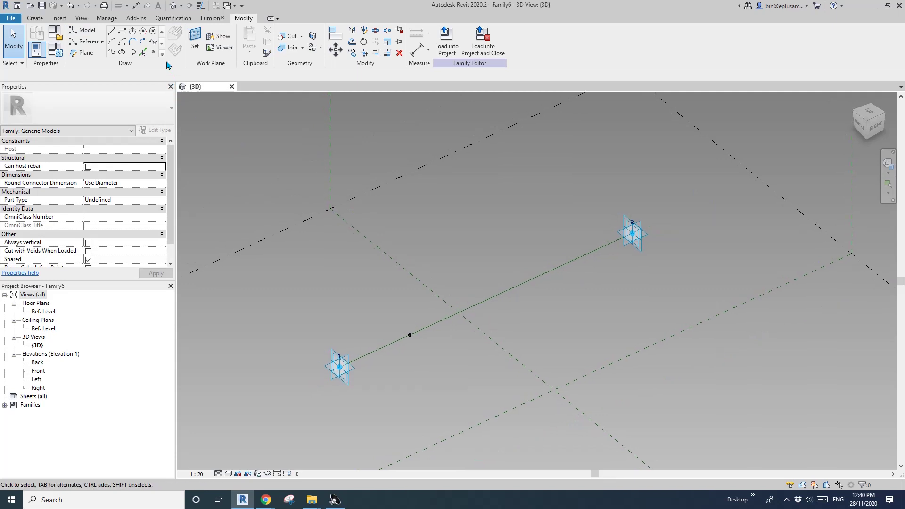
middle_drag(202, 124, 206, 117)
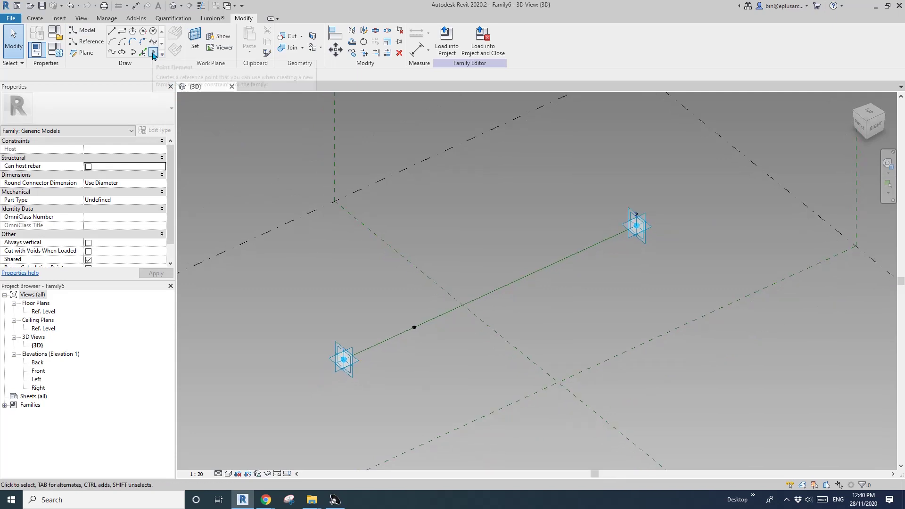
click(155, 54)
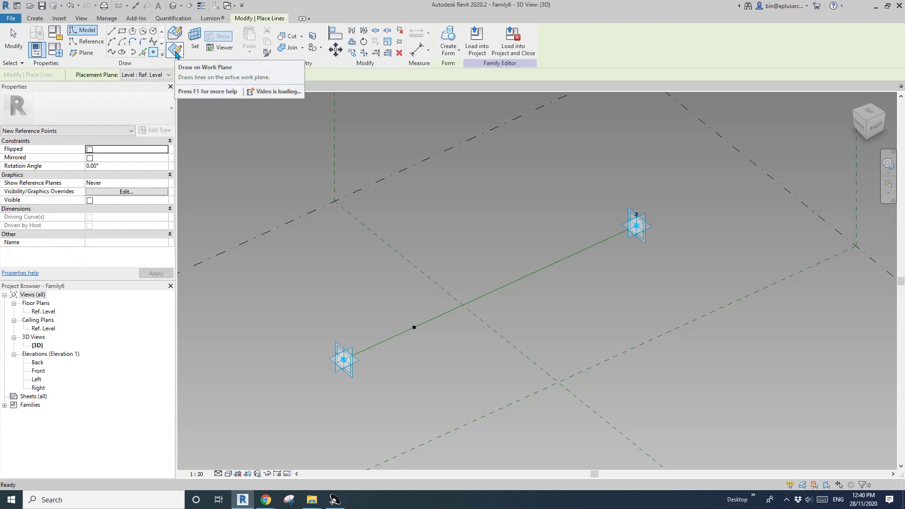
key(Escape)
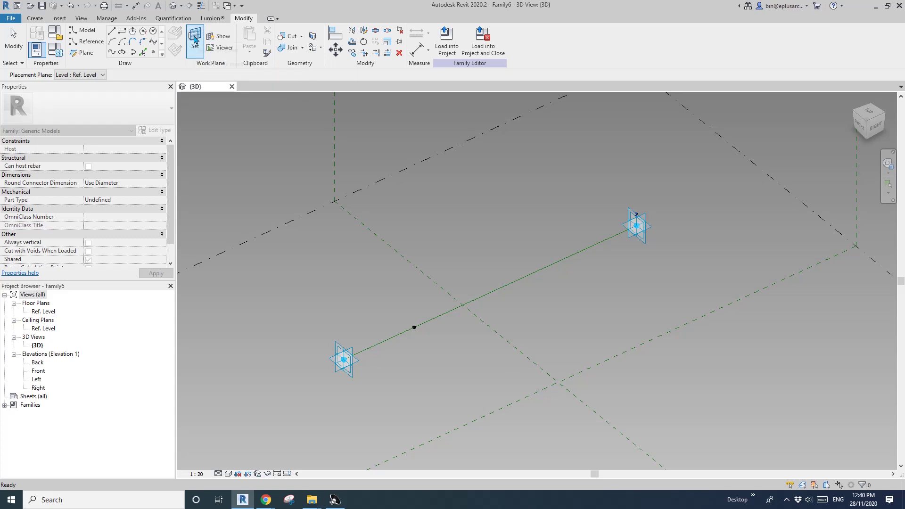
click(194, 39)
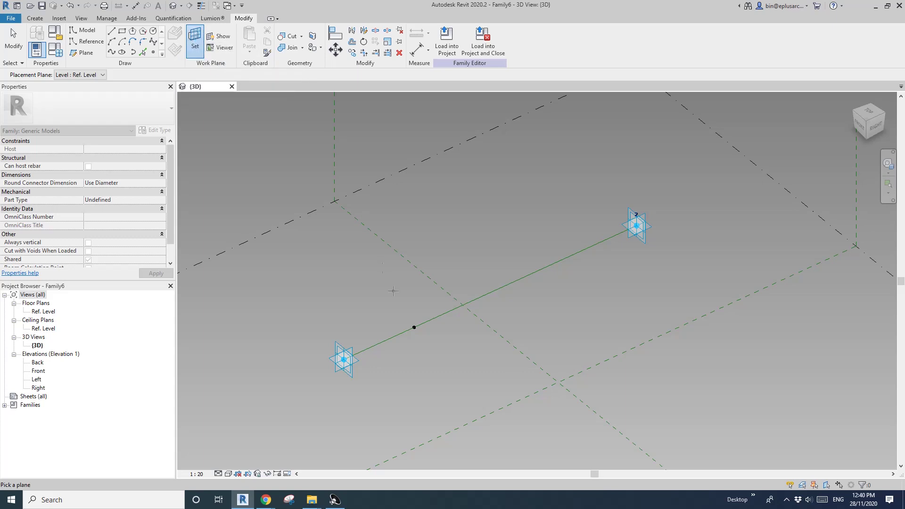
click(414, 327)
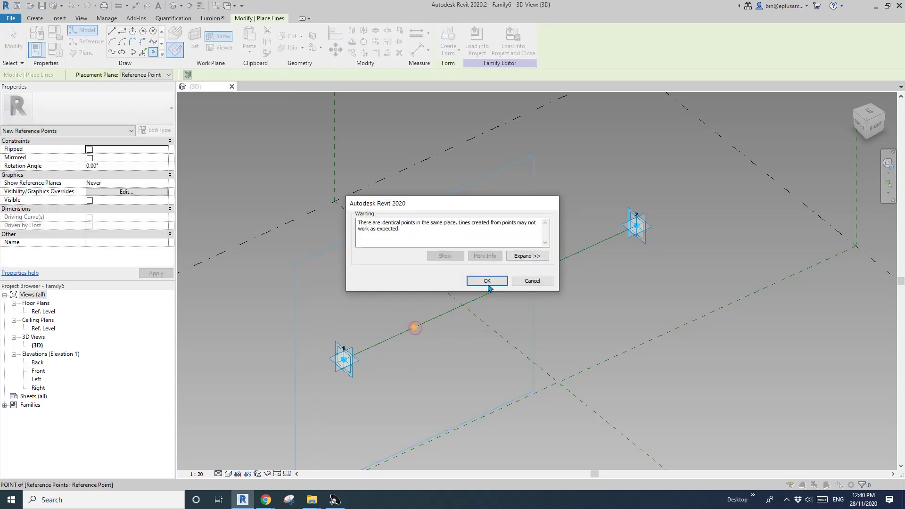
click(488, 281)
key(Escape)
Move the new reference point sideways off the line to an offset of about 3754 mm from its host plane
click(414, 327)
click(414, 327)
drag(414, 316, 347, 278)
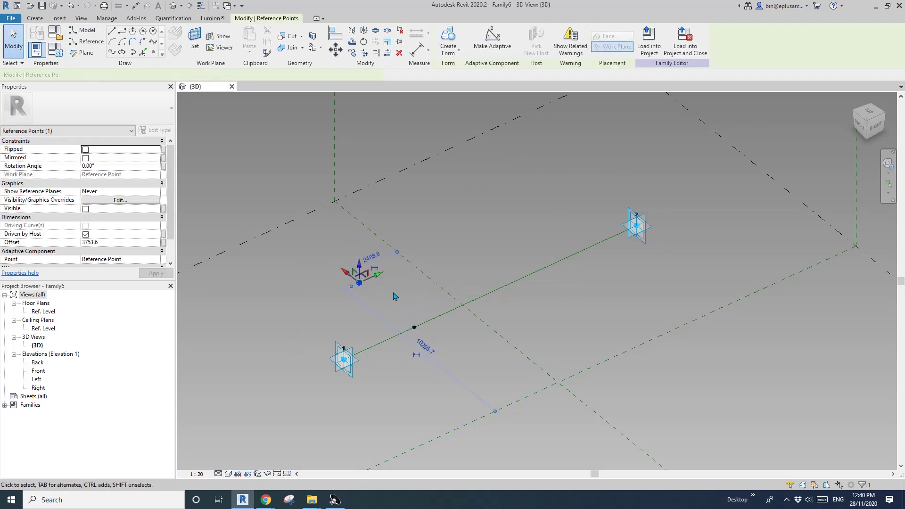
click(429, 340)
key(Escape)
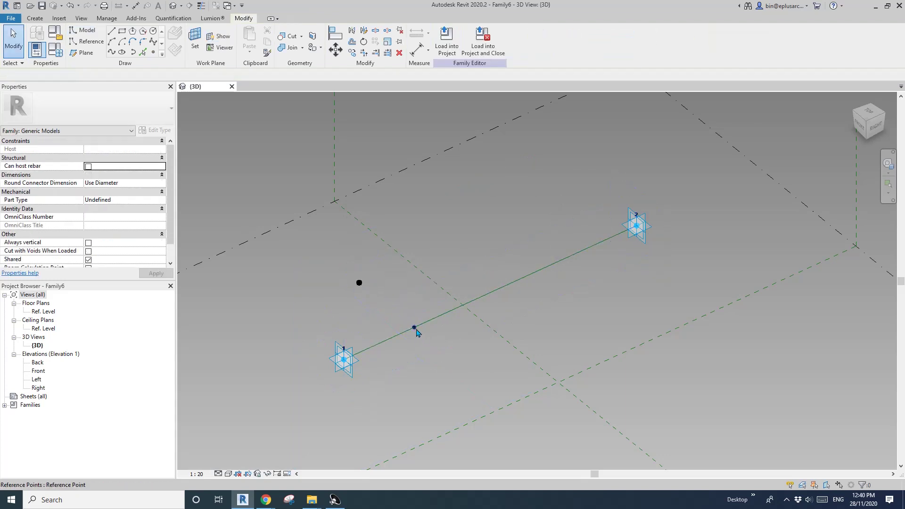
Link the rotation angle of the reference point on the line to a new instance family parameter named A
click(417, 332)
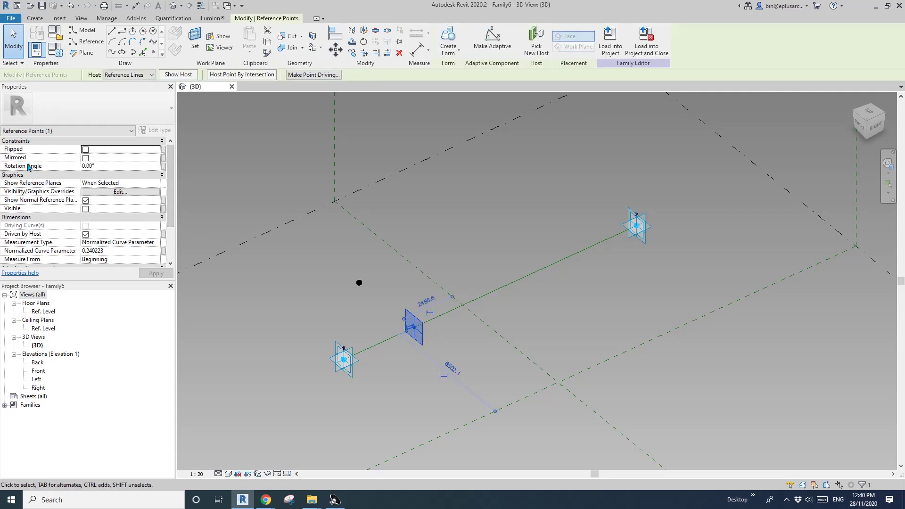
click(162, 167)
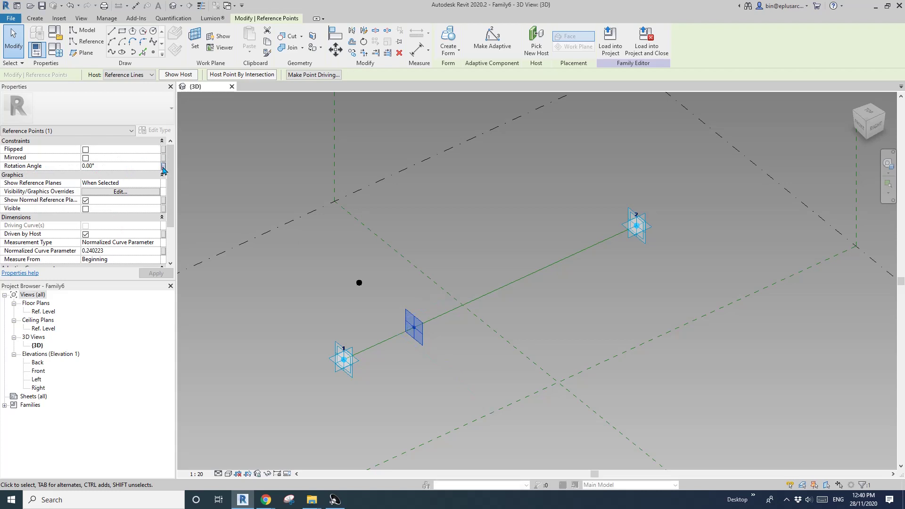
click(219, 340)
text(a)
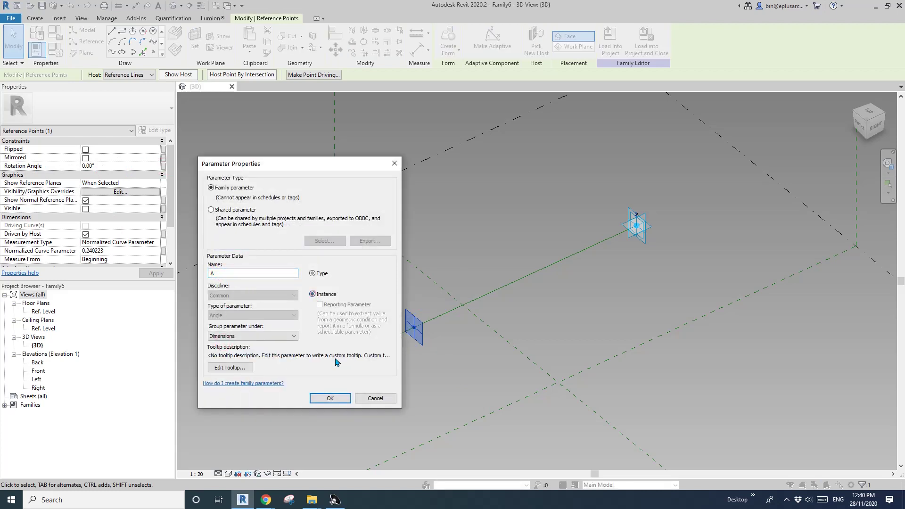
click(330, 398)
click(307, 366)
middle_drag(521, 270, 579, 263)
key(Escape)
Flex the family by setting angle parameter A to 45 degrees and applying it
click(56, 52)
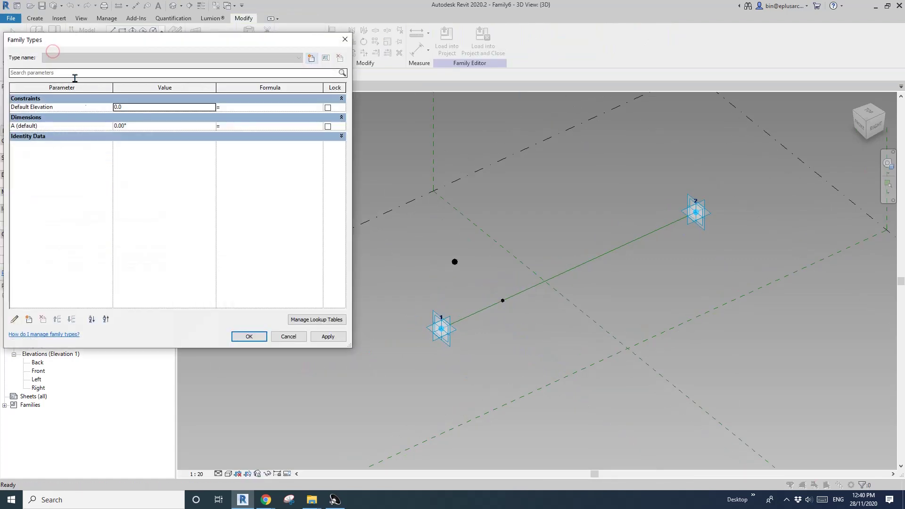
click(136, 126)
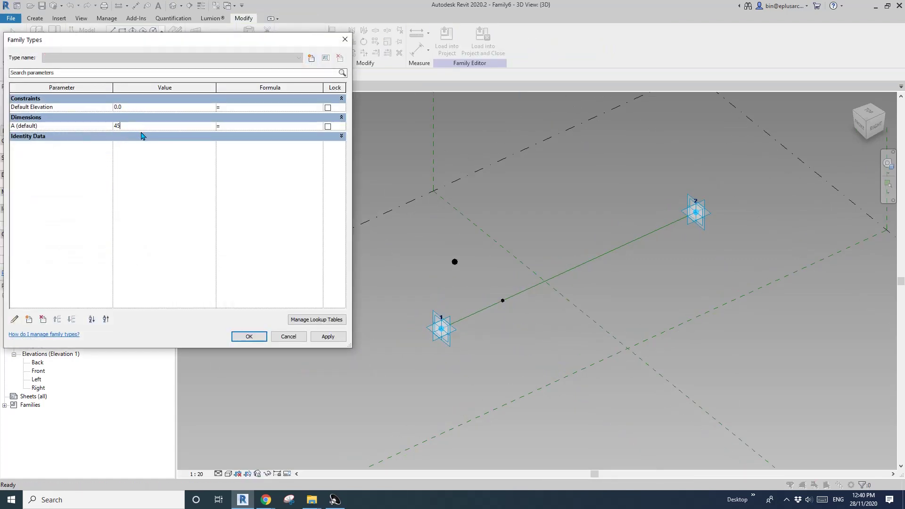
click(326, 340)
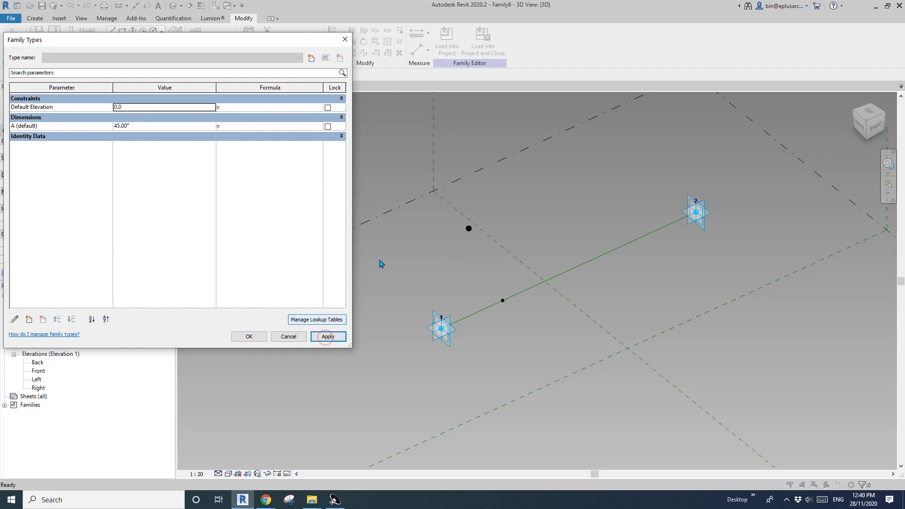
click(144, 127)
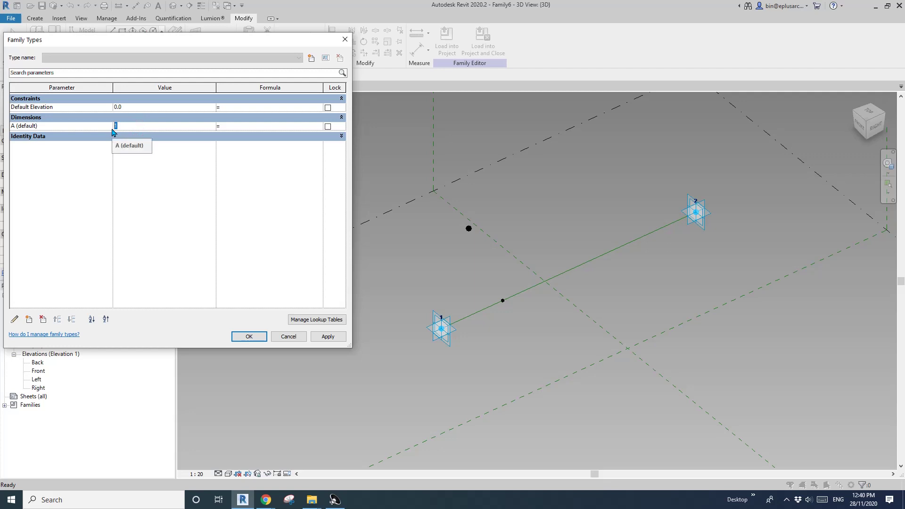
click(328, 336)
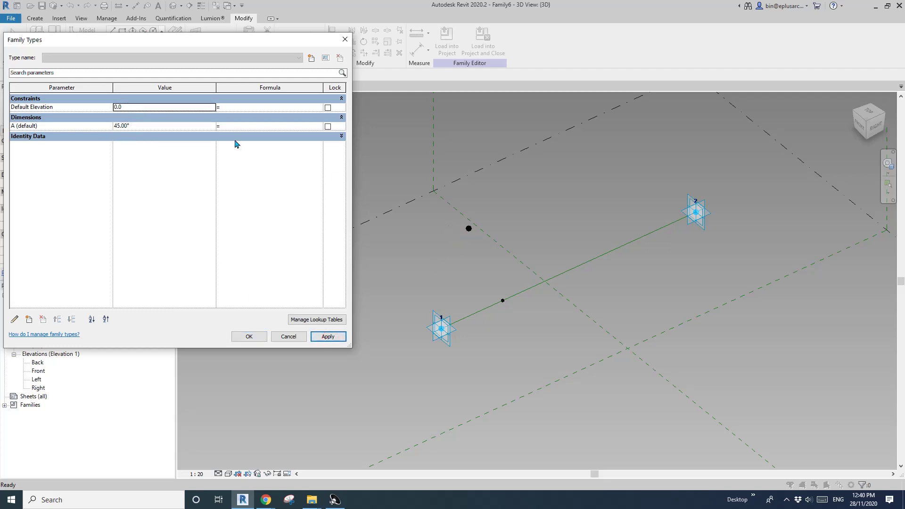
Flex parameter A with 80 and 90 degrees, then leave it at 91 degrees and accept the family types
click(160, 129)
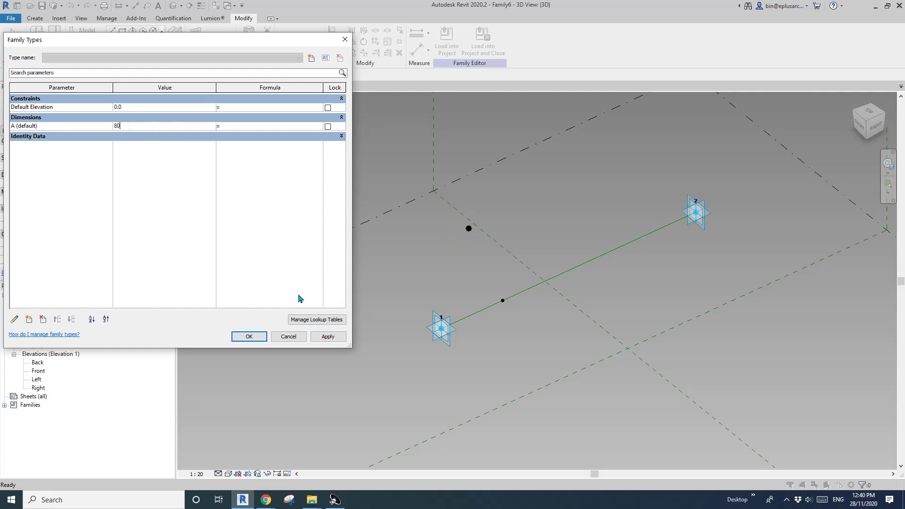
text(80)
click(328, 336)
click(171, 128)
text(90)
click(328, 336)
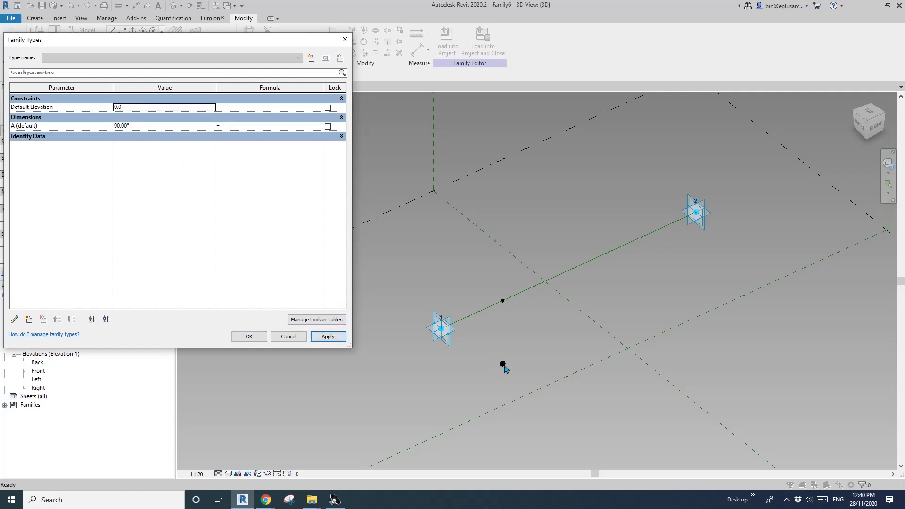
click(154, 127)
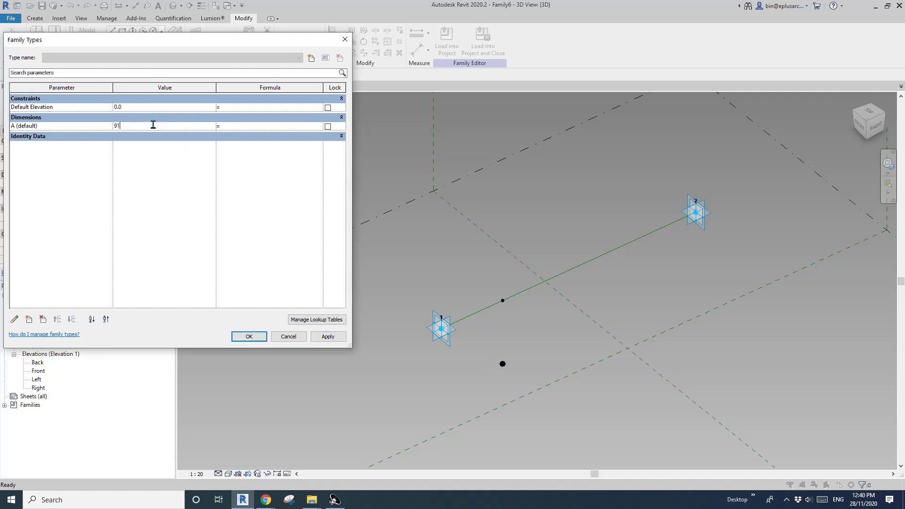
click(332, 337)
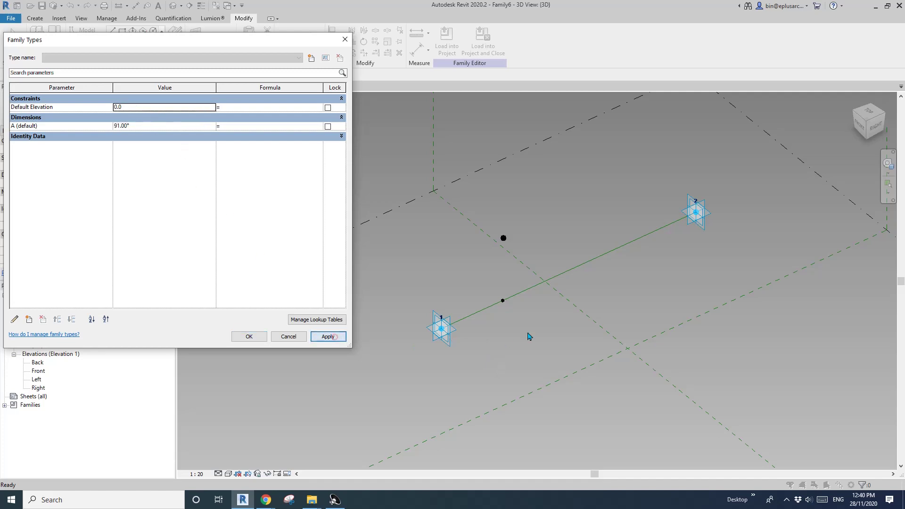
click(249, 337)
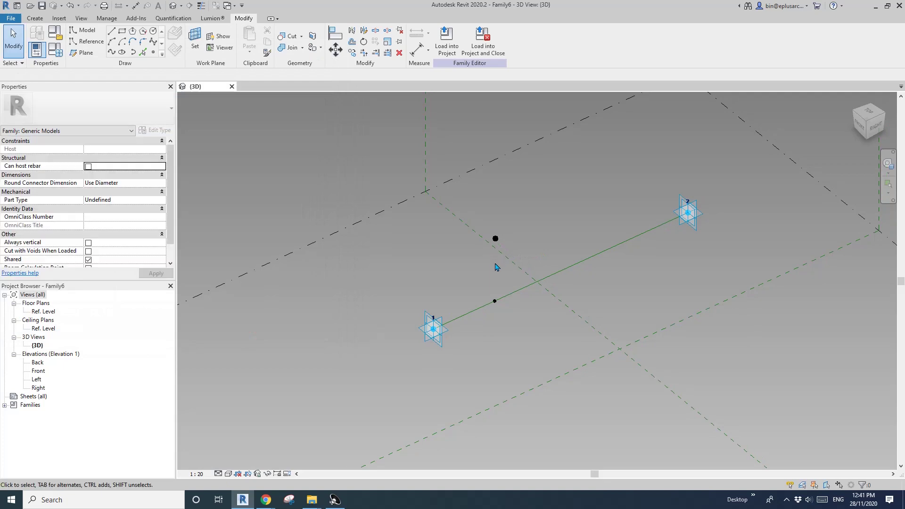
Delete the offset reference point above the line, keeping the point hosted on the line
middle_drag(495, 267, 470, 269)
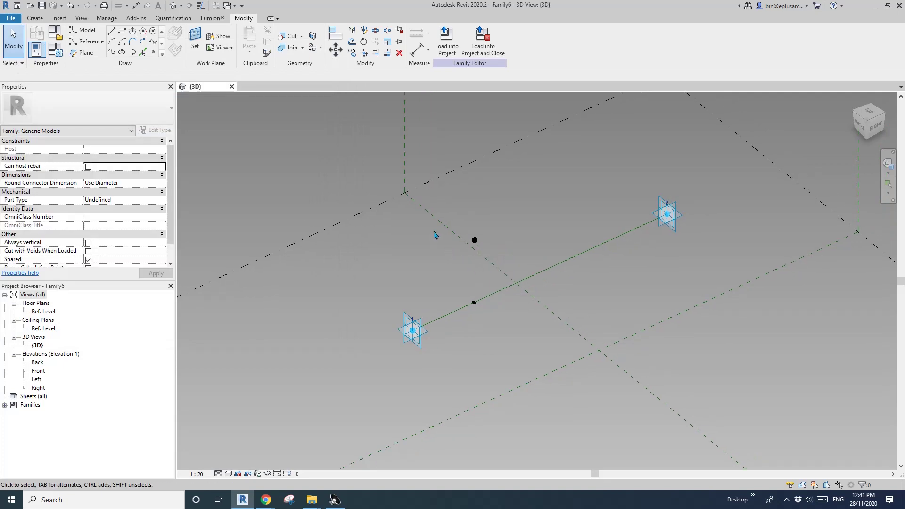
drag(434, 235, 520, 307)
shift+middle_drag(521, 307, 496, 296)
key(Escape)
drag(430, 221, 495, 261)
key(e)
middle_drag(476, 270, 475, 265)
Remove parameter A from the rotation angle of the point on the line and reset the angle to 0 degrees
click(472, 310)
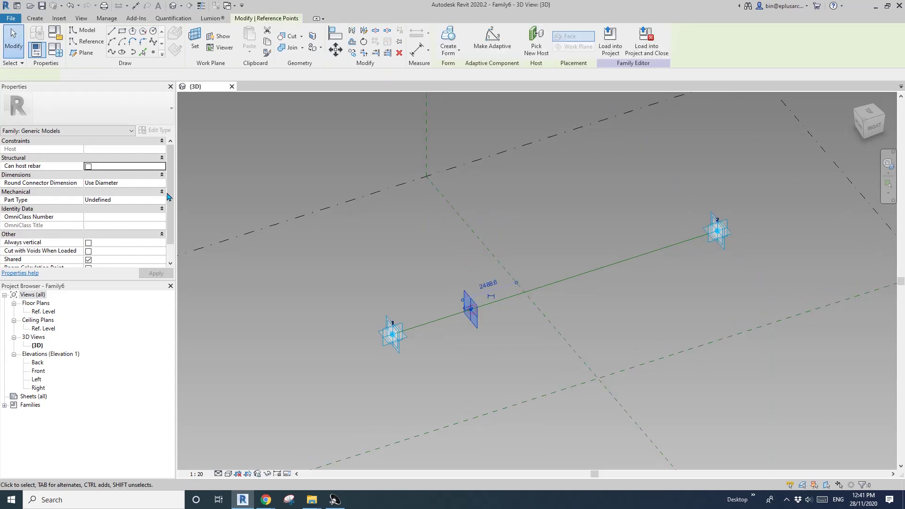
click(163, 167)
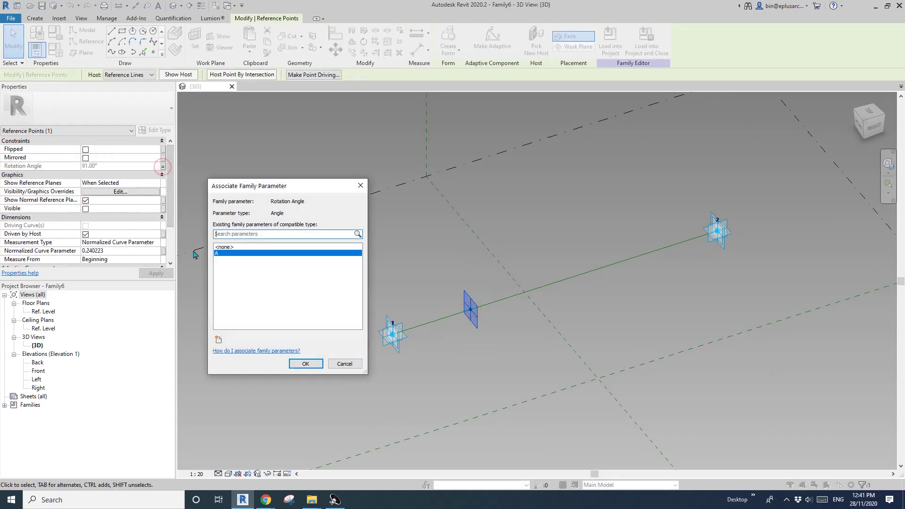
click(222, 247)
click(320, 365)
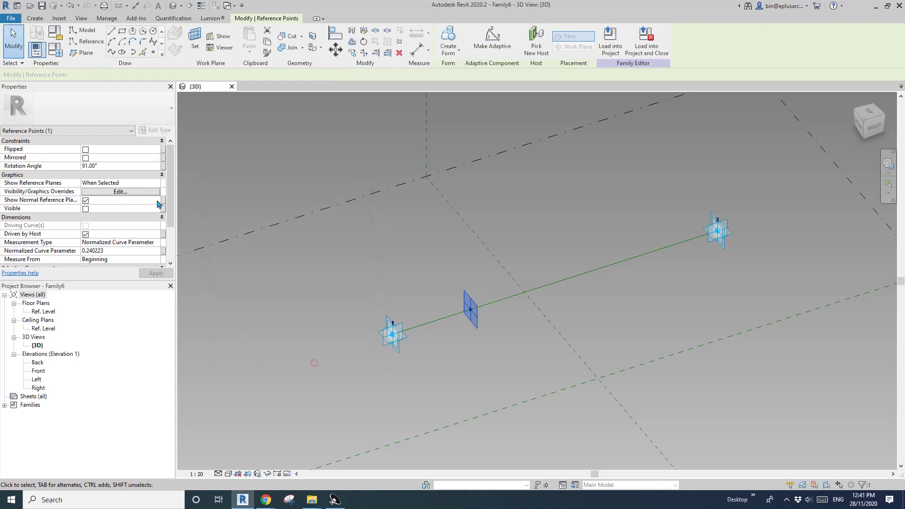
click(121, 165)
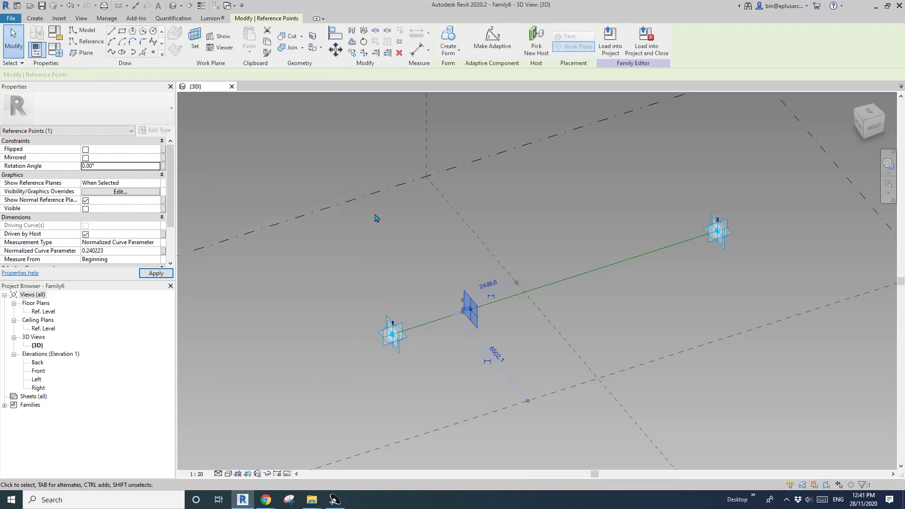
shift+middle_drag(422, 269, 448, 294)
click(446, 286)
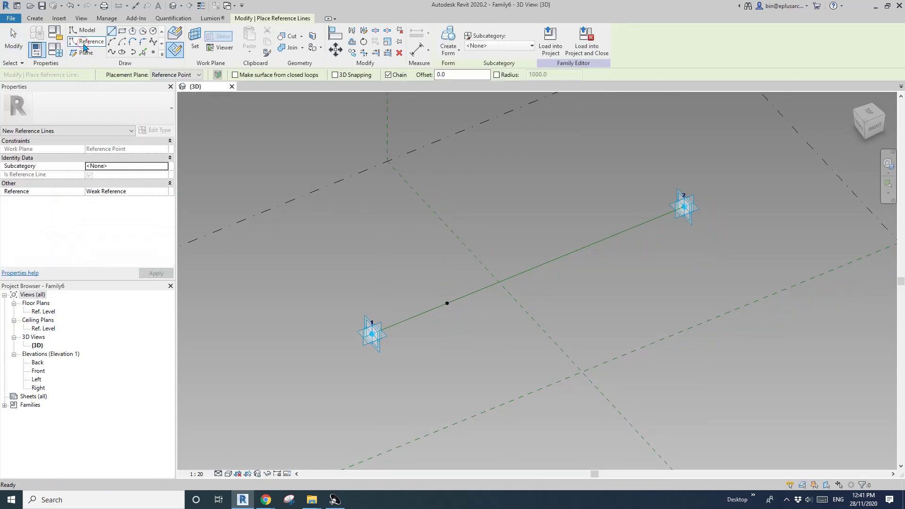
Draw a reference-line circle of about 3800 mm radius centred on the line's point, using the point's vertical plane as work plane
click(153, 30)
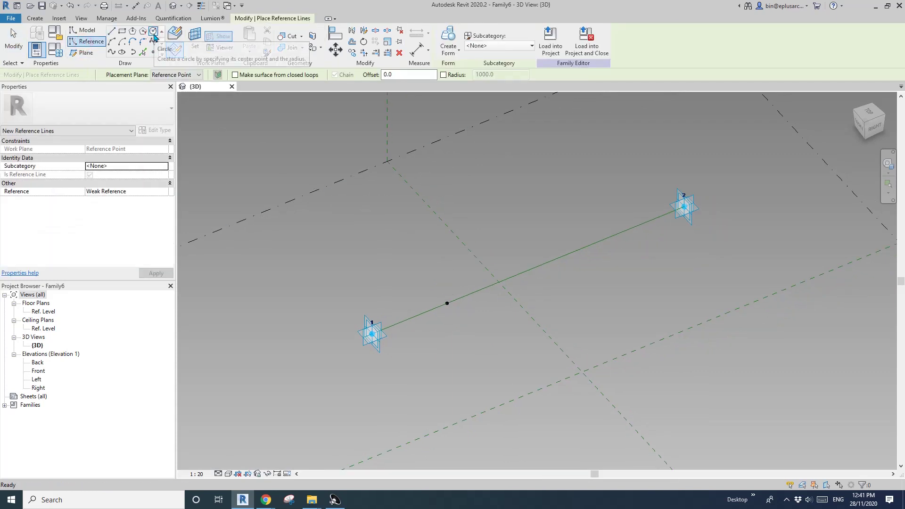
click(195, 40)
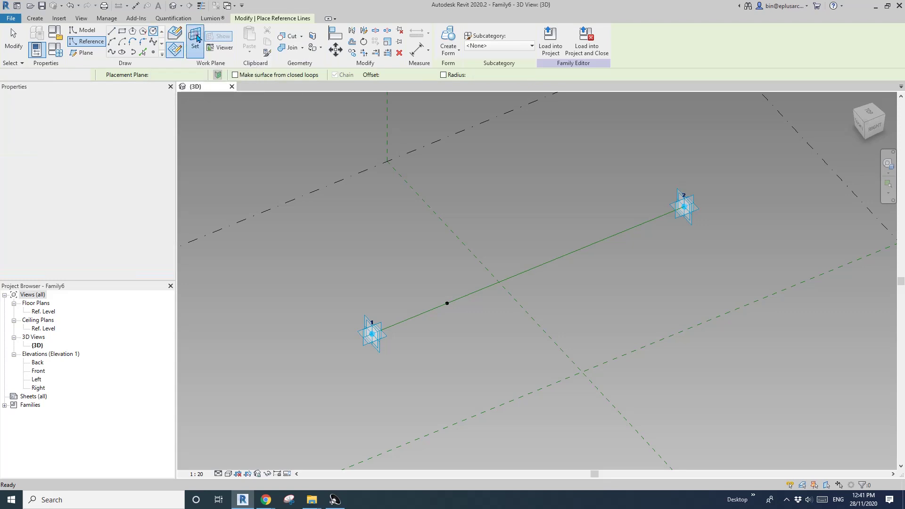
click(447, 303)
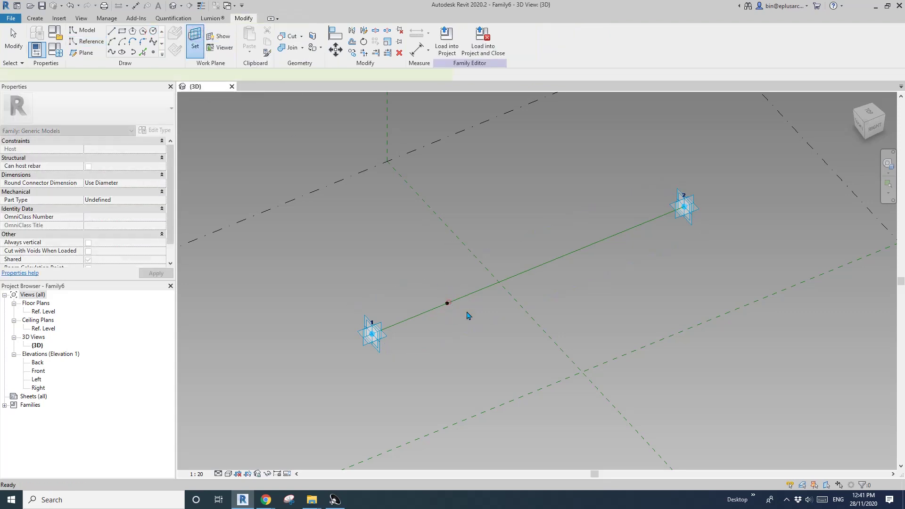
click(489, 277)
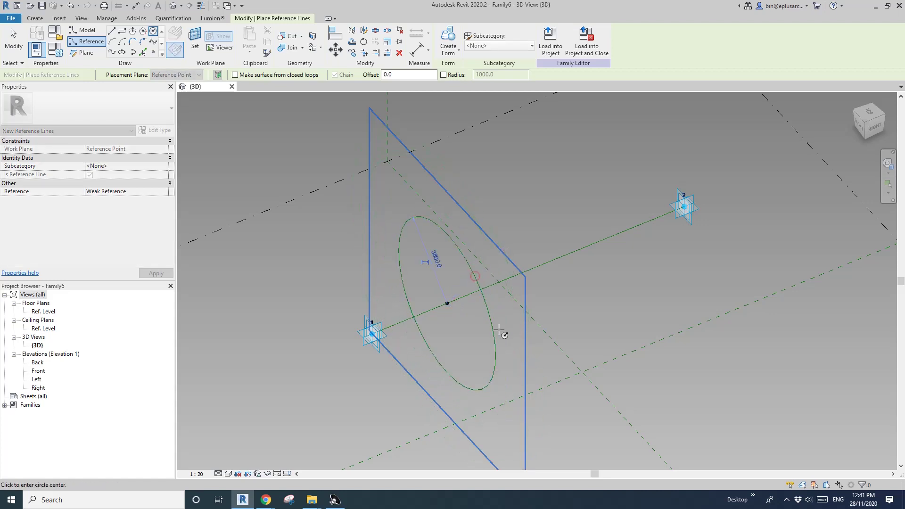
Set the reference circle's radius to 3000 mm and finish drawing reference lines
click(438, 263)
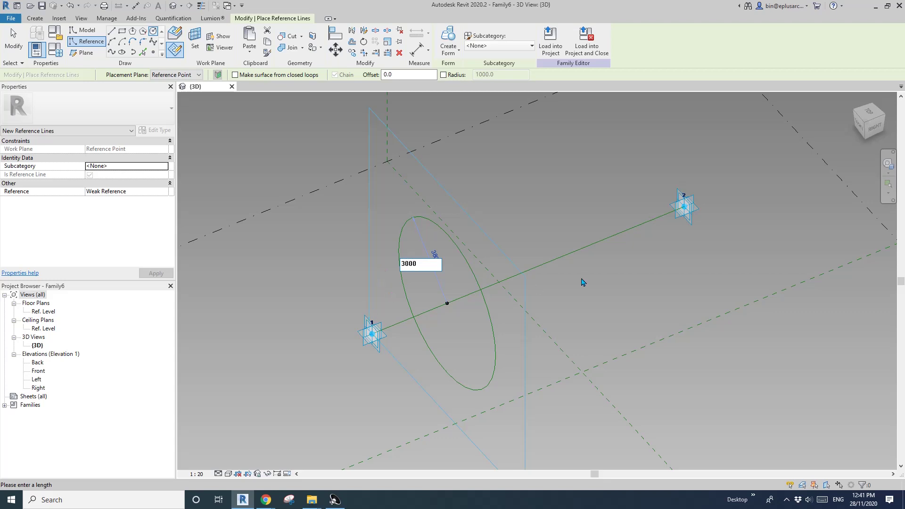
text(3000)
key(Return)
shift+middle_drag(491, 303, 521, 295)
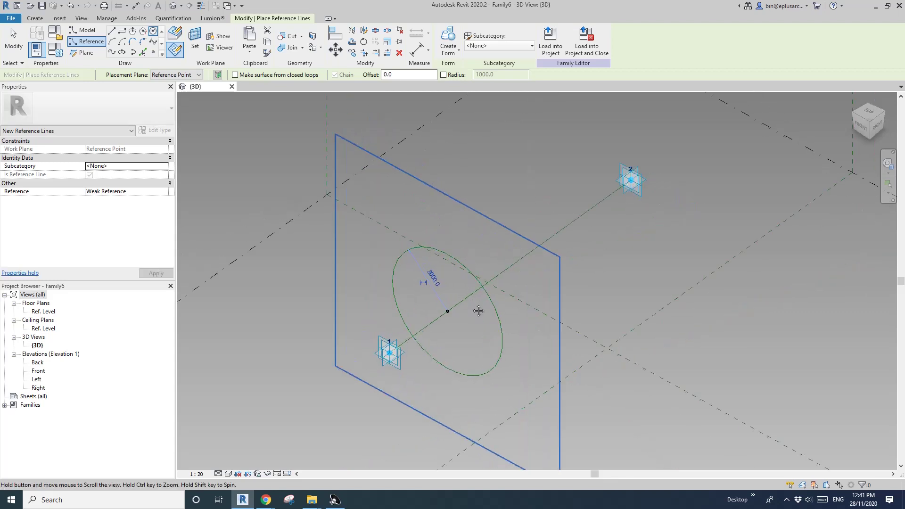
key(Escape)
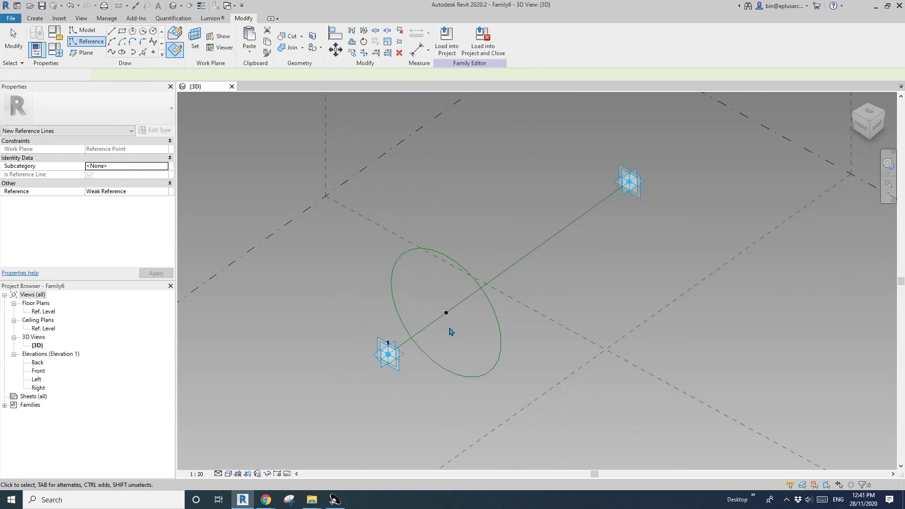
key(Escape)
shift+middle_drag(469, 337, 359, 351)
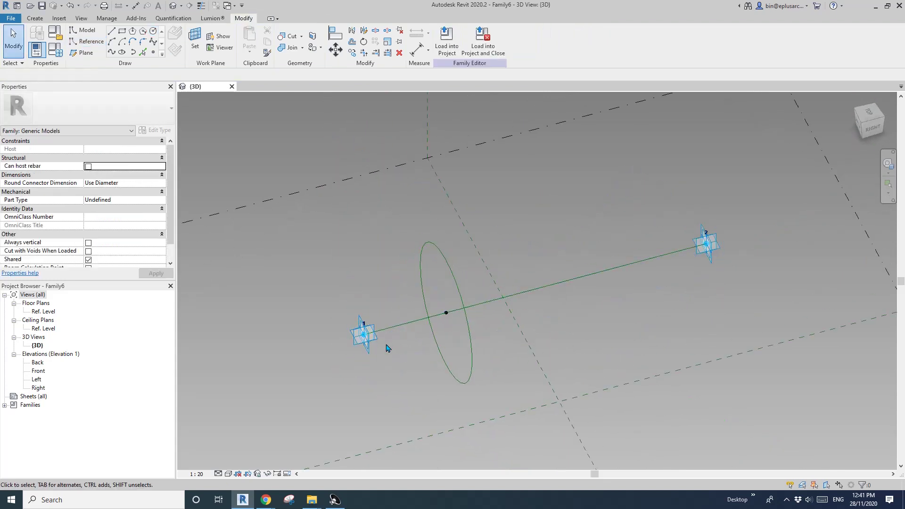
middle_drag(424, 188, 420, 190)
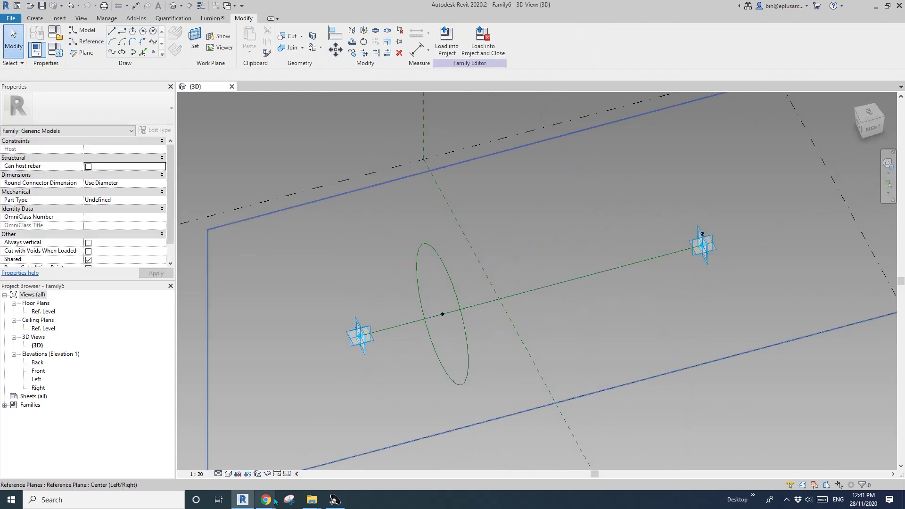
Switch to Chrome to examine the folding panel in the 2p4 Concept 3 video, and return to Revit
mouse_move(266, 499)
click(313, 457)
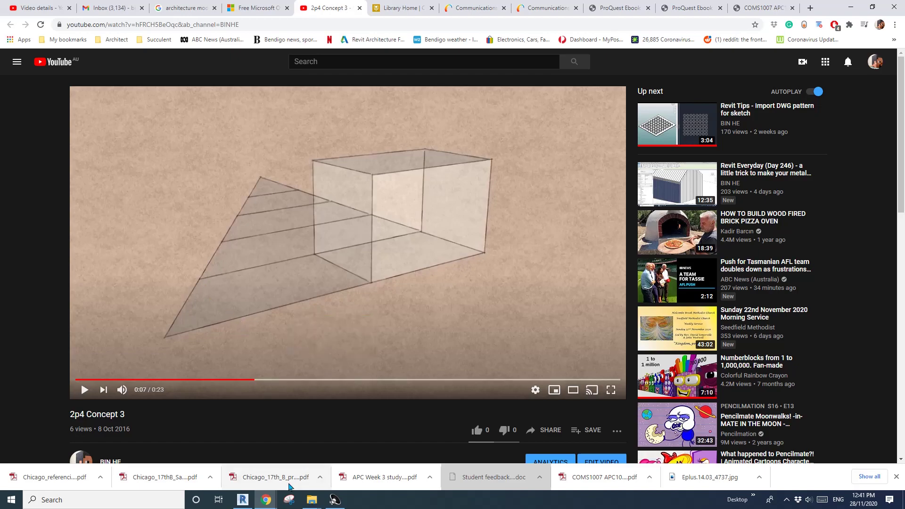
click(243, 500)
Change the measurement type of the point on the line to Segment Length and set the segment length to 3000 mm
middle_drag(532, 301, 542, 298)
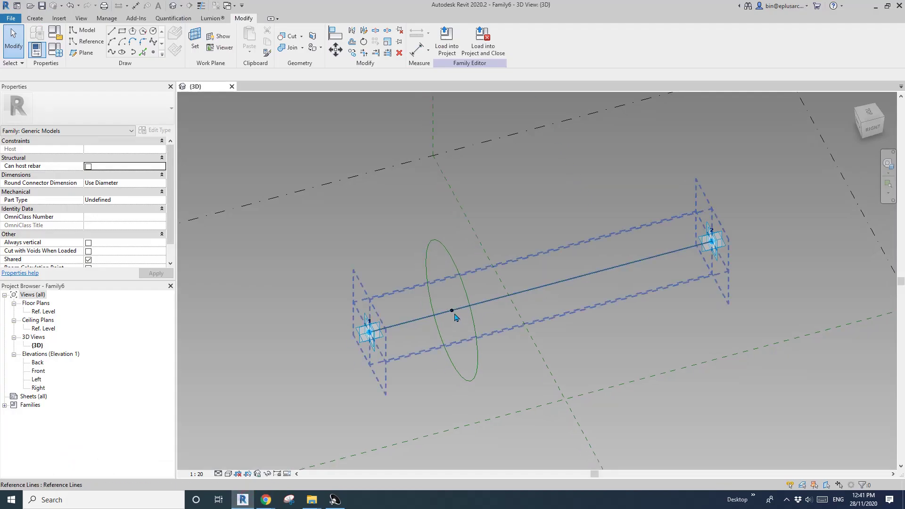
click(451, 312)
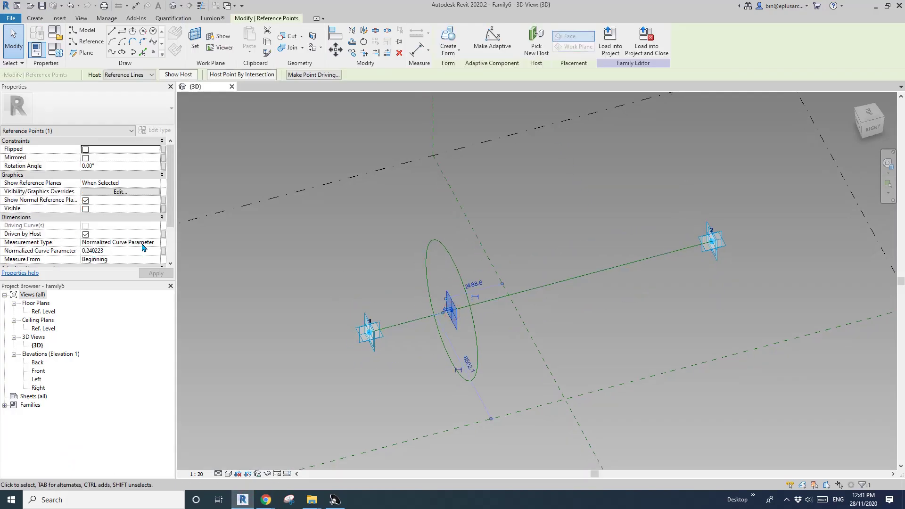
click(144, 245)
click(141, 242)
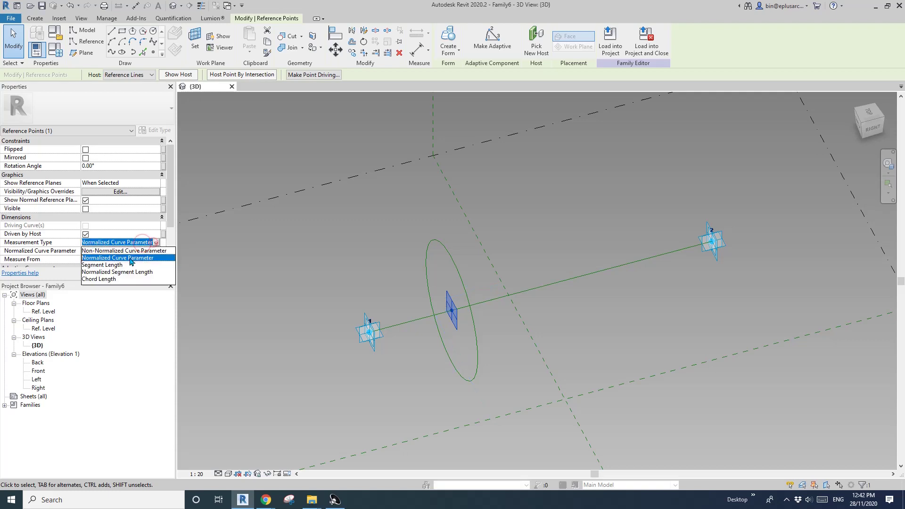
click(104, 265)
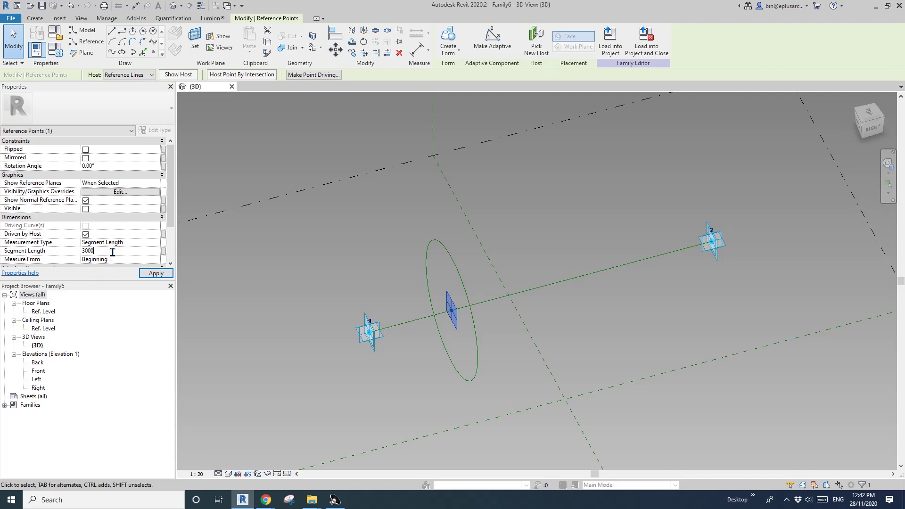
shift+middle_drag(459, 313, 376, 333)
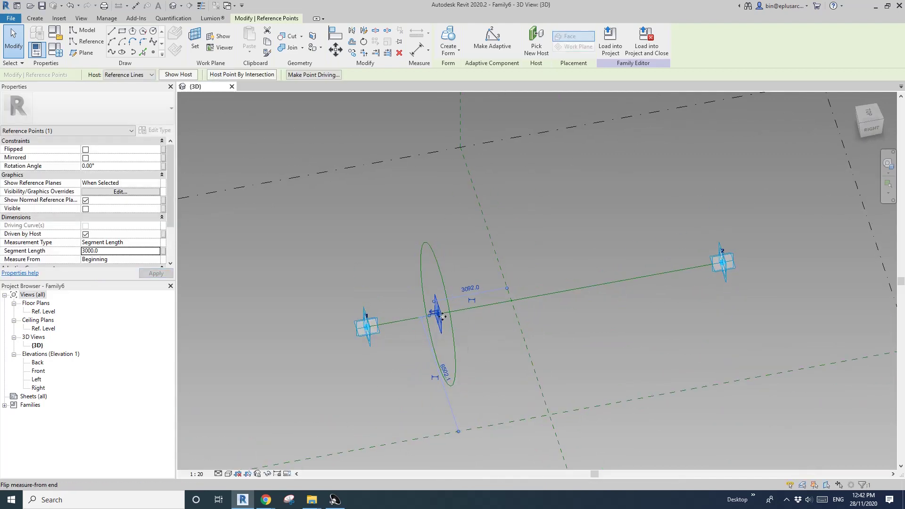
shift+middle_drag(442, 316, 382, 290)
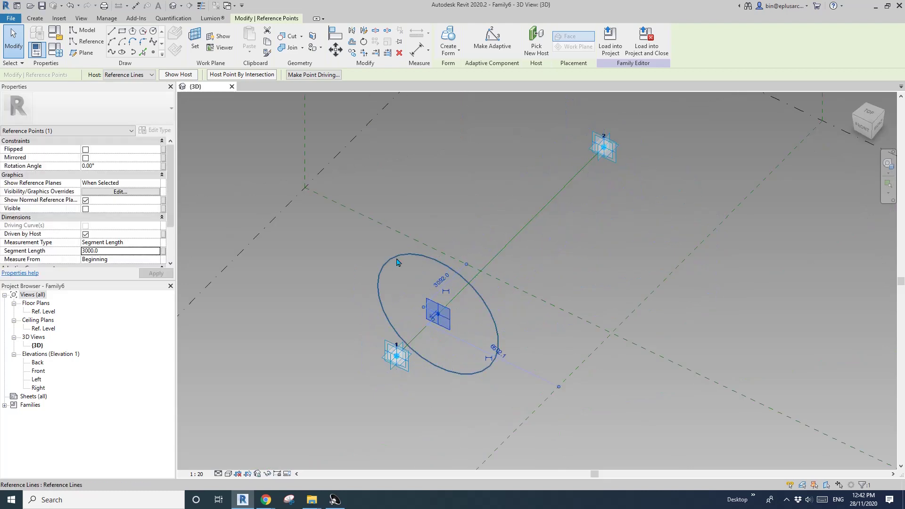
Place a reference point on the edge of the reference circle, using the draw-on-face option
click(380, 289)
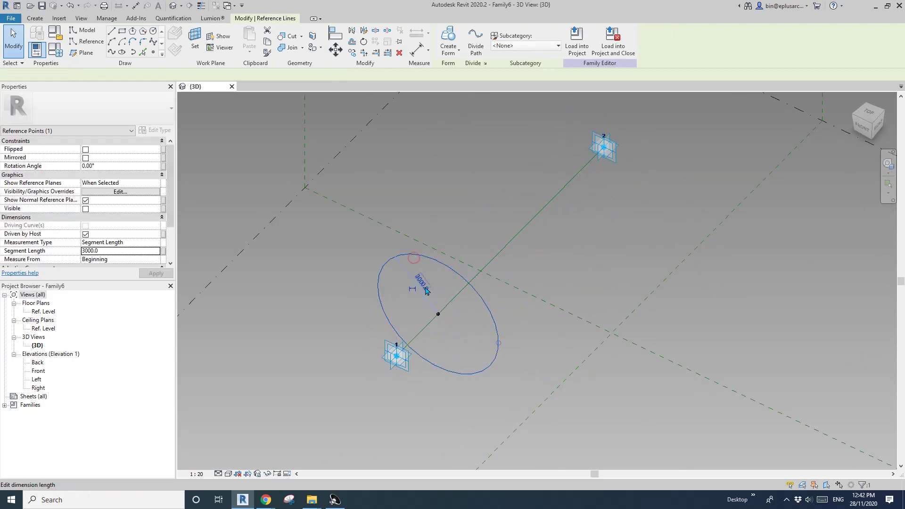
click(153, 53)
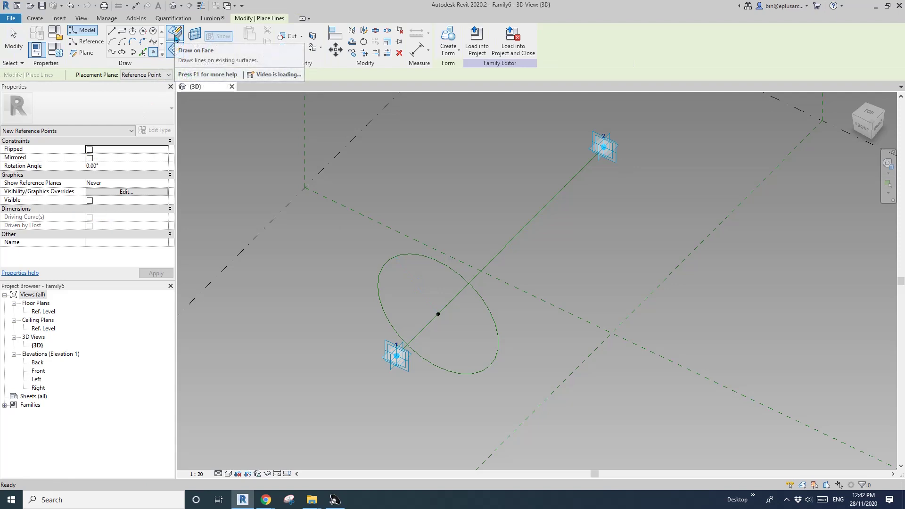
click(174, 36)
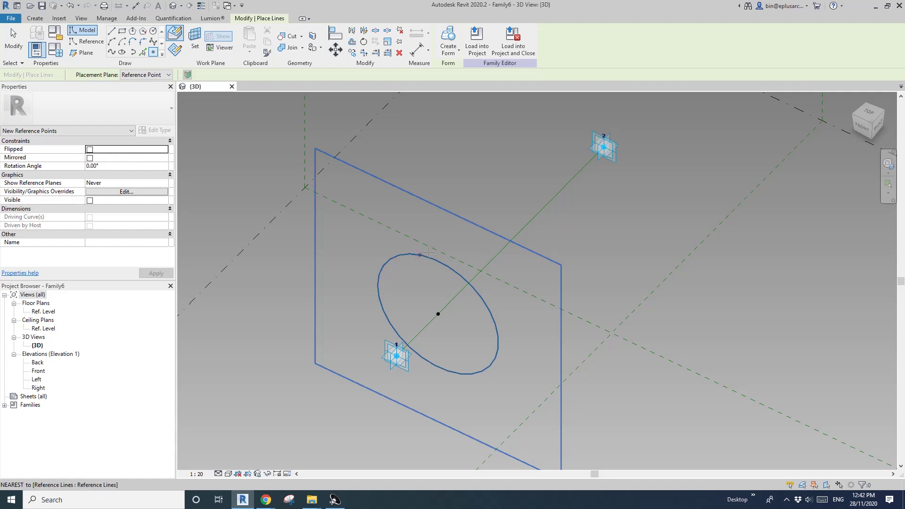
click(378, 285)
key(Escape)
key(Escape)
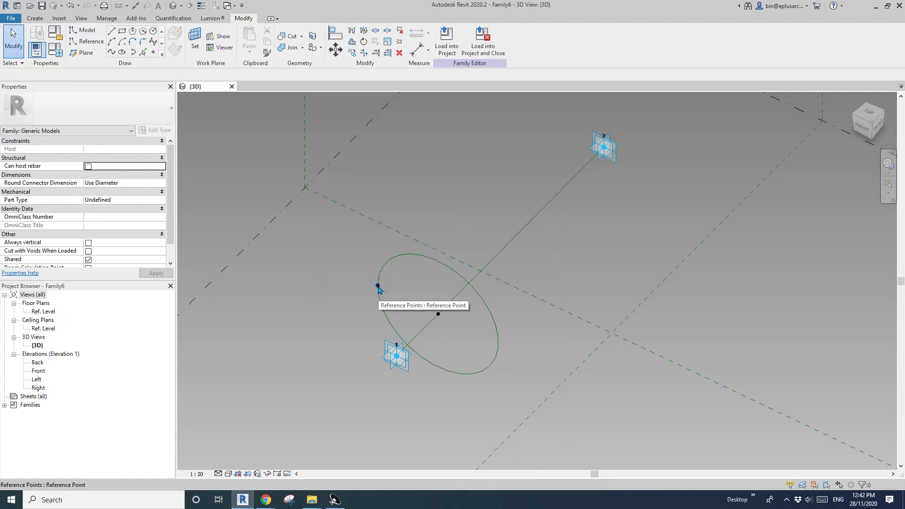
Copy the reference circle with its centre point and edge point along the reference line towards adaptive point 2
shift+middle_drag(451, 335, 622, 233)
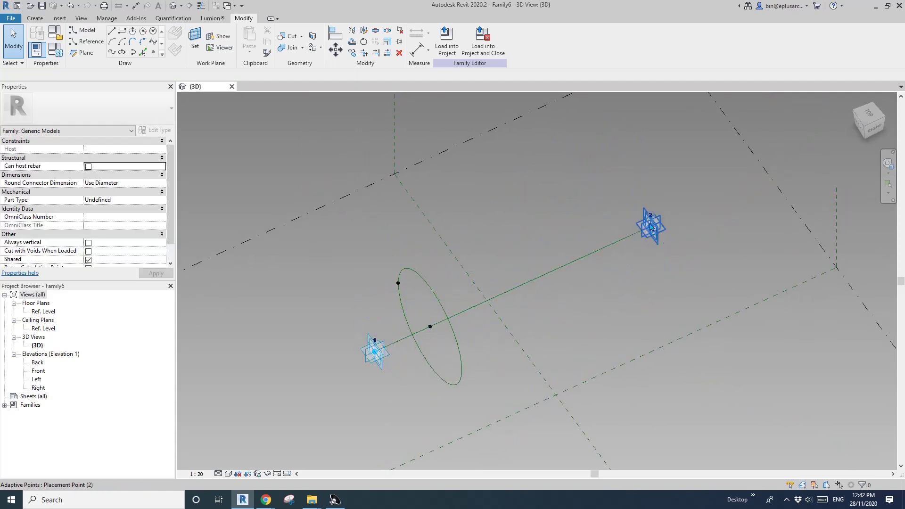
drag(396, 261, 504, 415)
key(c)
key(c)
click(484, 339)
click(572, 315)
key(Escape)
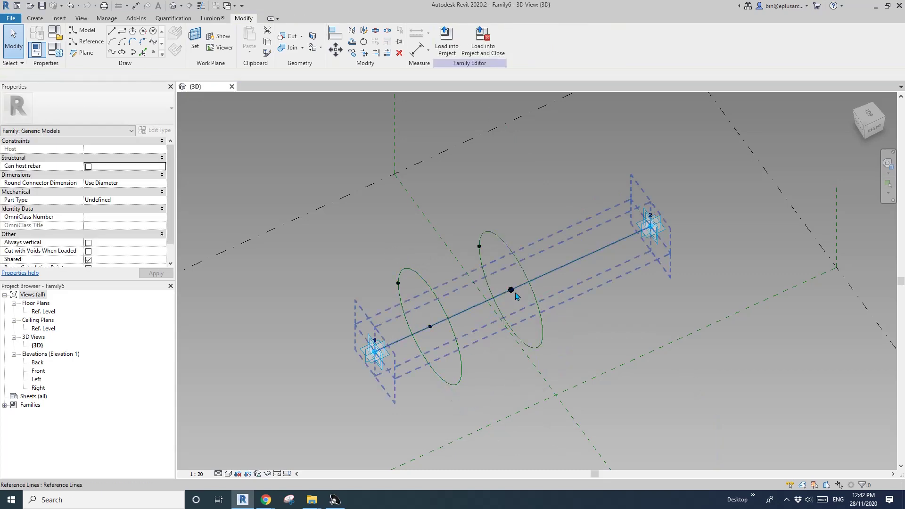
Rehost the copied circle's centre point onto the reference line and set its Normalized Curve Parameter to 1
click(511, 289)
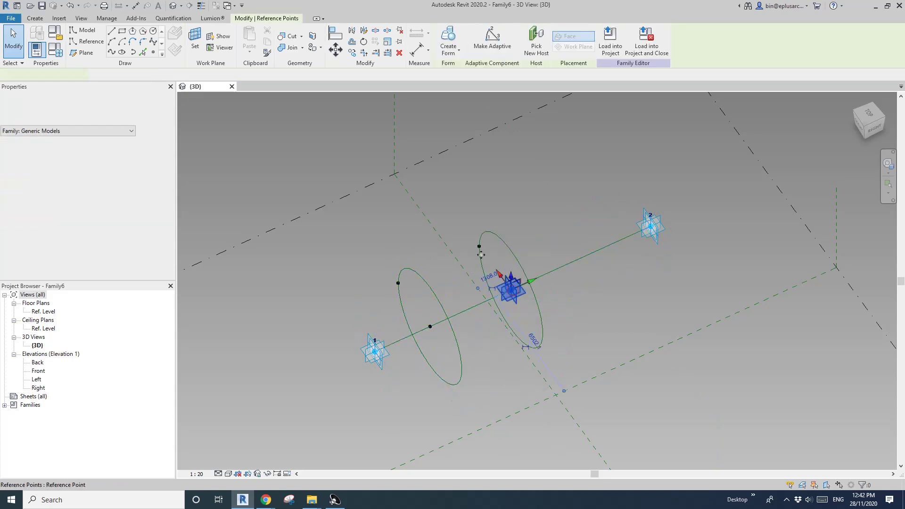
click(536, 41)
click(587, 255)
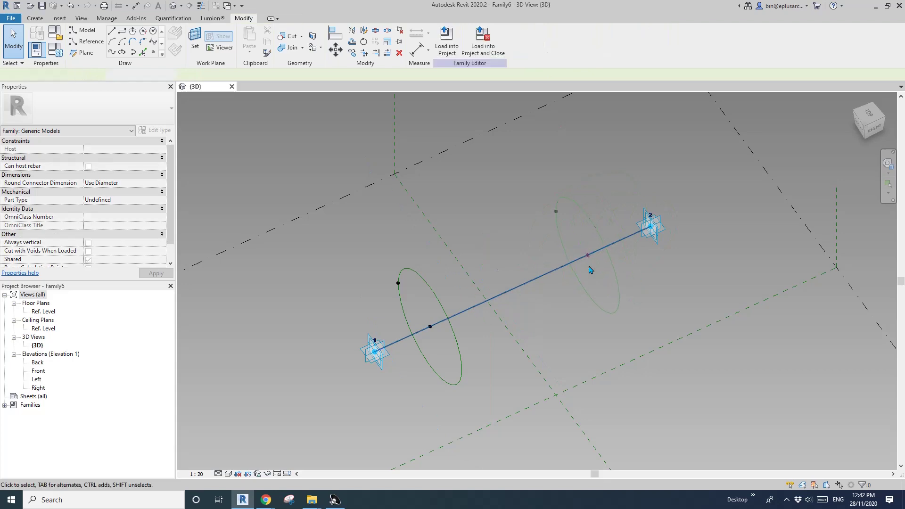
middle_drag(545, 289, 519, 287)
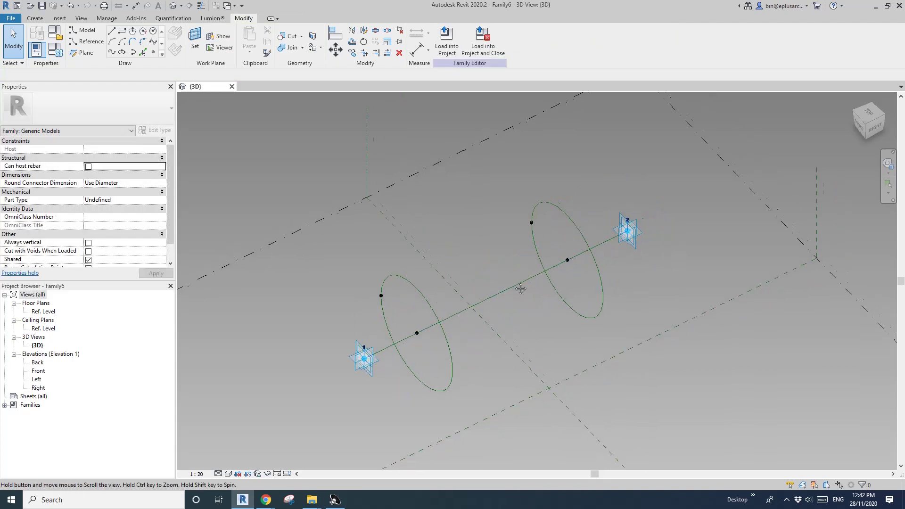
click(567, 261)
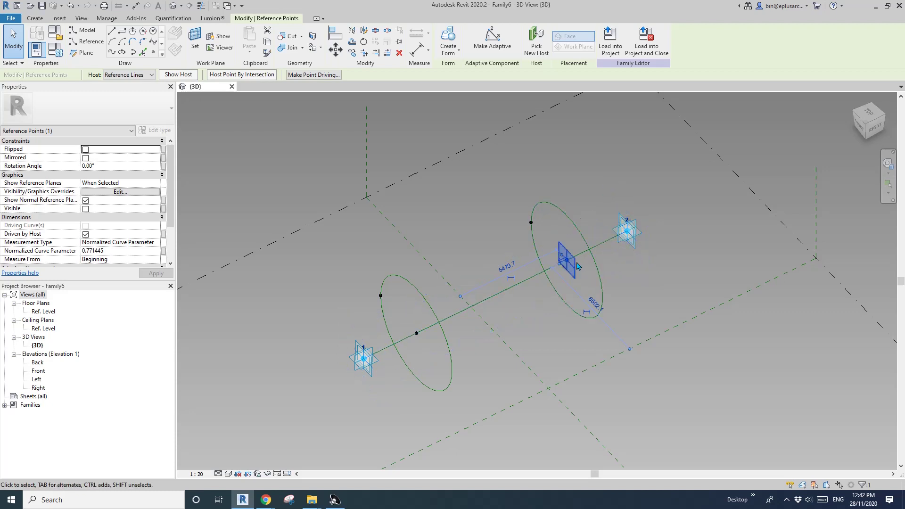
click(118, 251)
text(1)
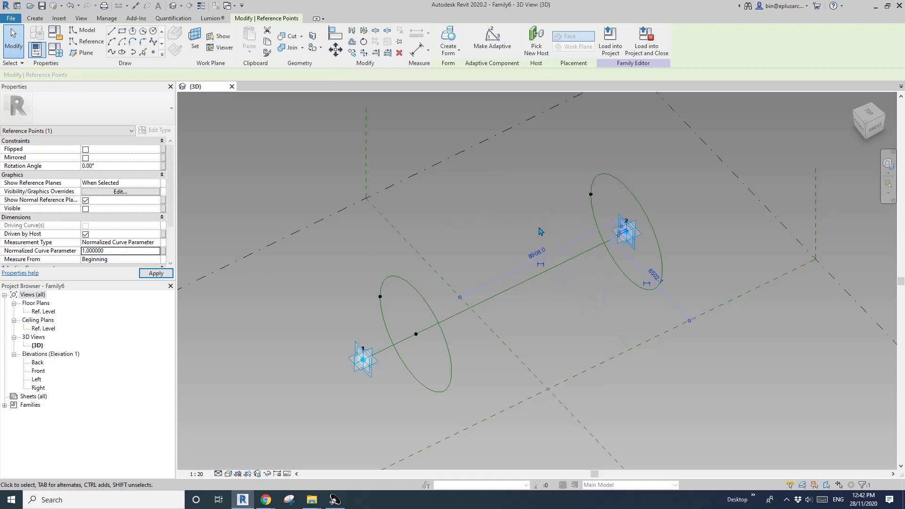
Connect adaptive point 2 to the edge point of the copied circle with a spline through points, made a reference line
shift+middle_drag(547, 236, 626, 196)
click(635, 252)
click(626, 241)
middle_drag(632, 163, 627, 187)
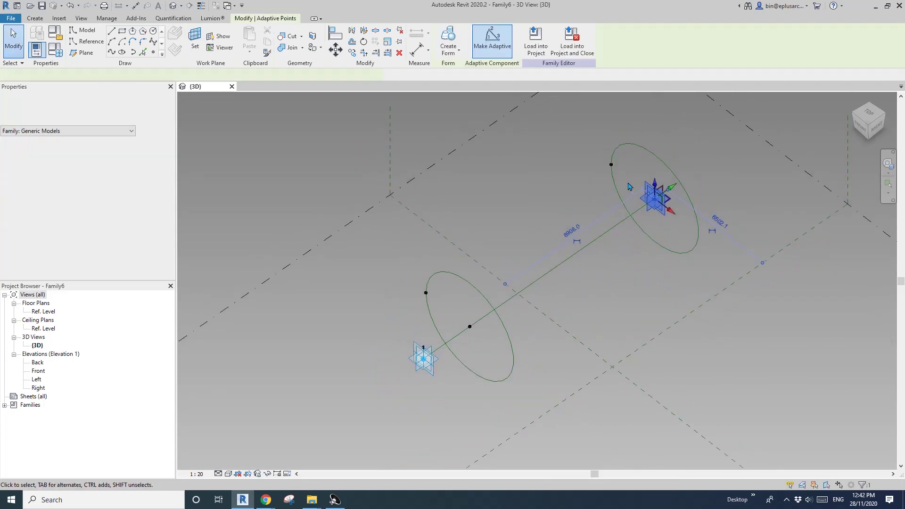
ctrl+click(611, 164)
click(116, 55)
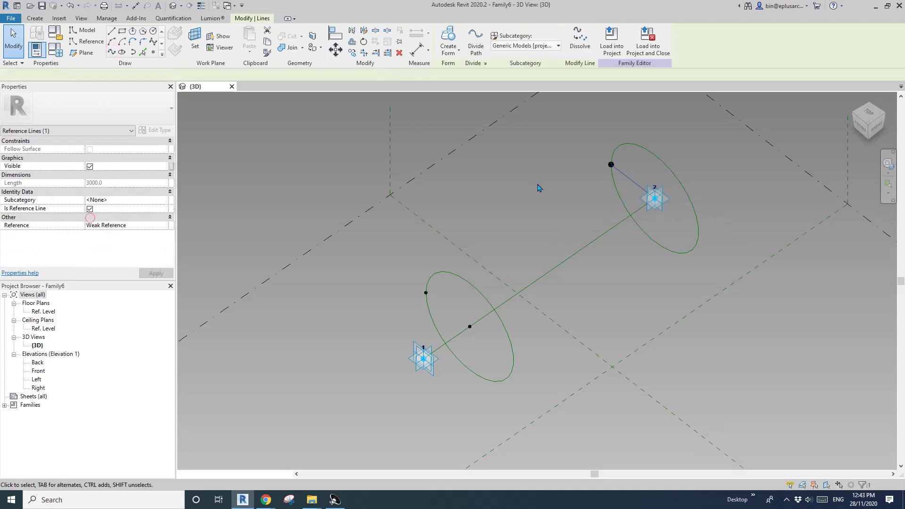
Connect the edge points of the two circles with a spline through points and make it a reference line
drag(589, 149, 621, 175)
ctrl+click(427, 292)
click(110, 53)
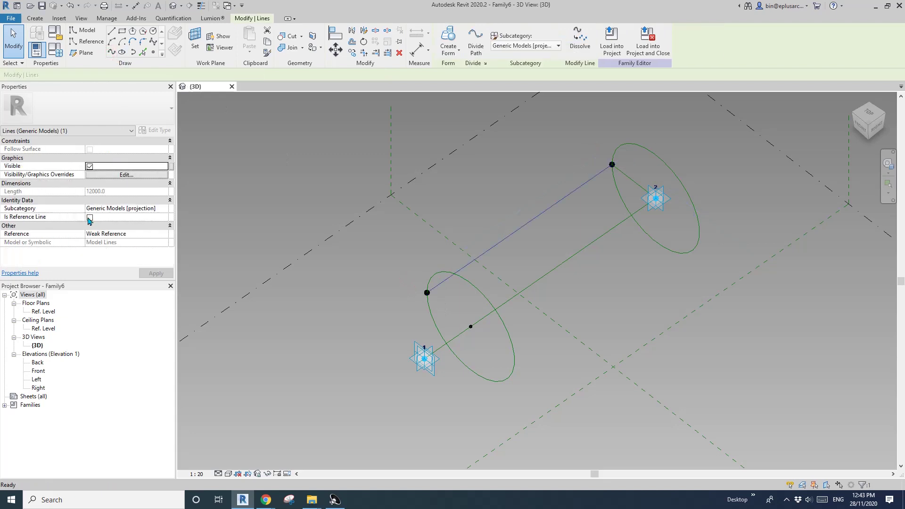
click(90, 217)
Connect the first circle's edge point to adaptive point 1 with a spline through points, made a reference line
middle_drag(454, 256, 450, 249)
click(389, 270)
click(424, 286)
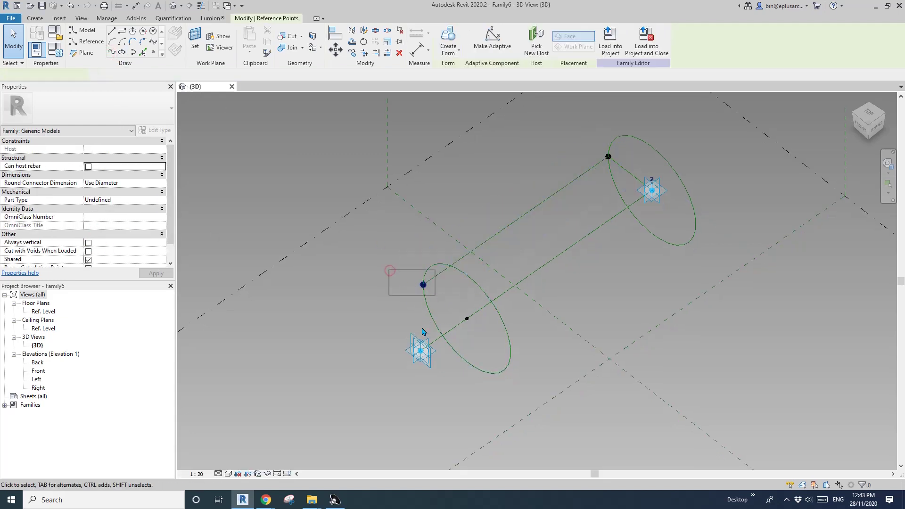
ctrl+click(421, 350)
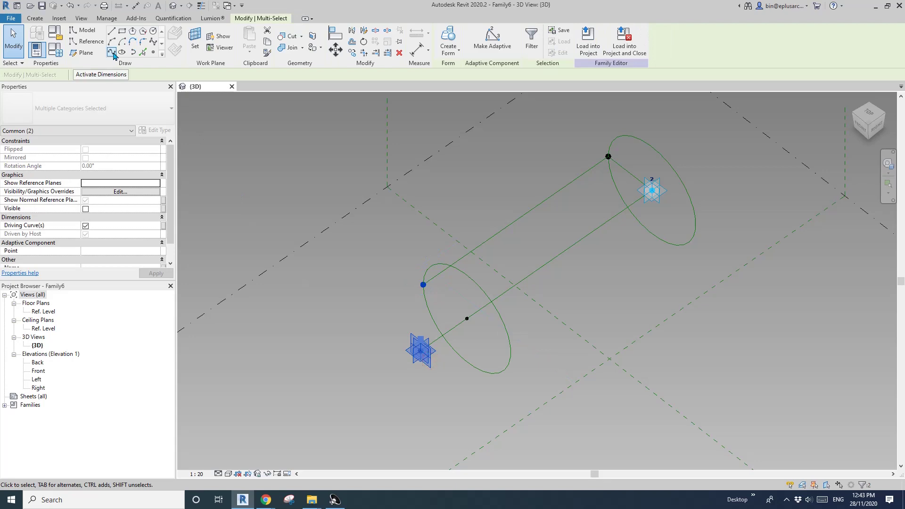
click(111, 53)
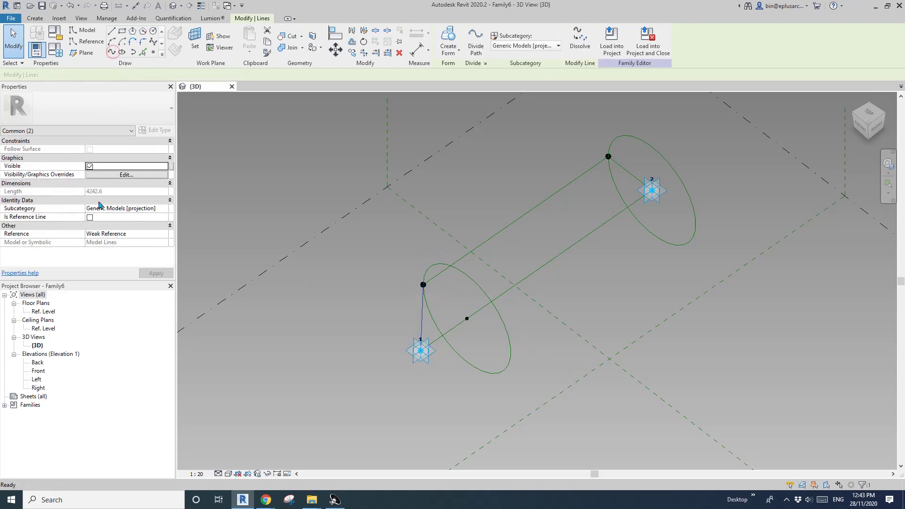
click(469, 164)
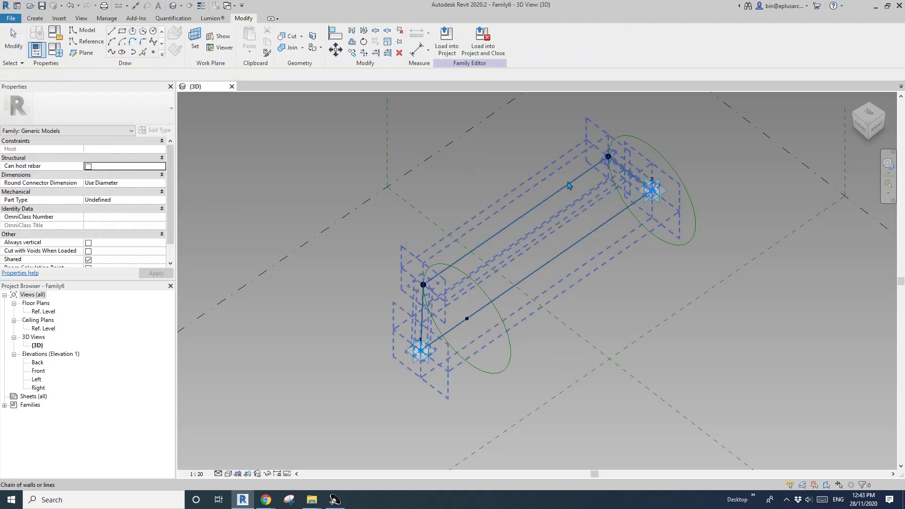
Create a planar surface form from the closed chain of four reference lines
click(524, 217)
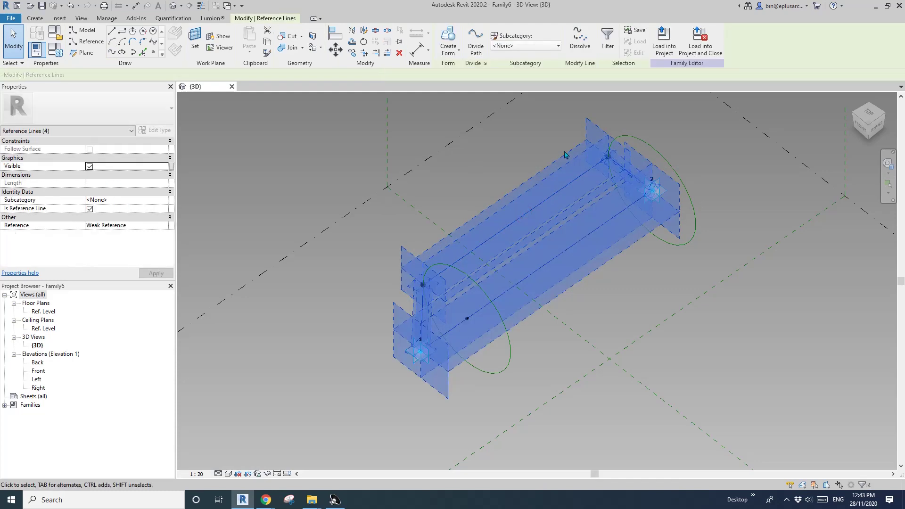
click(448, 42)
click(454, 369)
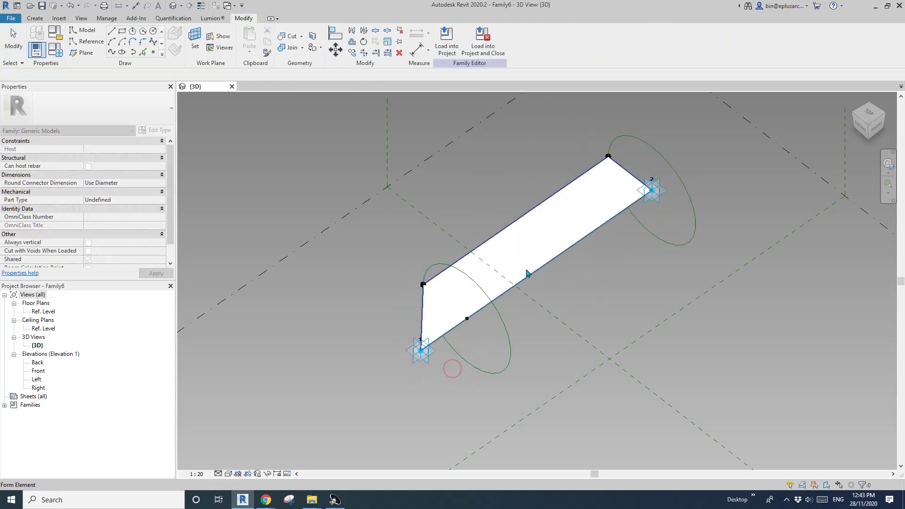
Change the measurement type of the edge points on both circles to Angle
mouse_move(546, 293)
shift+middle_down()
mouse_move(543, 234)
mouse_move(450, 210)
mouse_move(556, 287)
shift+middle_up()
scroll(515, 258, up, 1)
drag(421, 270, 445, 284)
click(446, 286)
ctrl+click(595, 209)
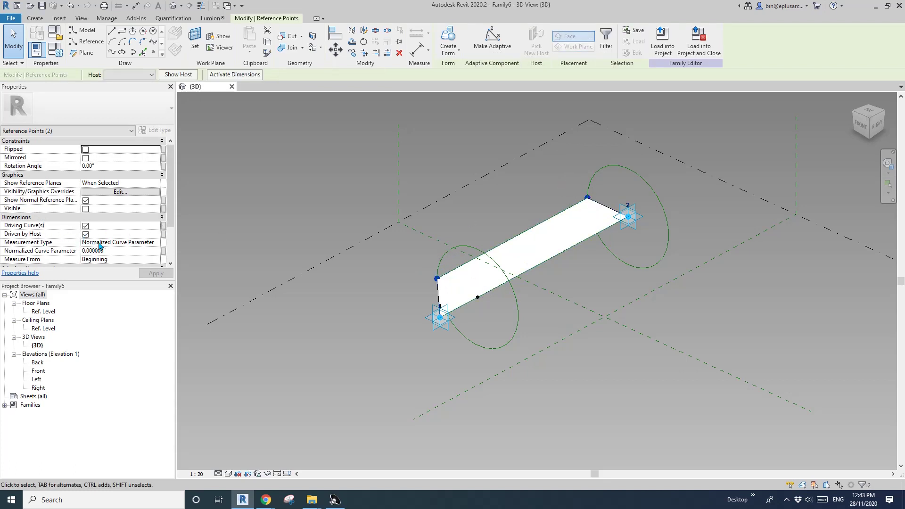
click(125, 243)
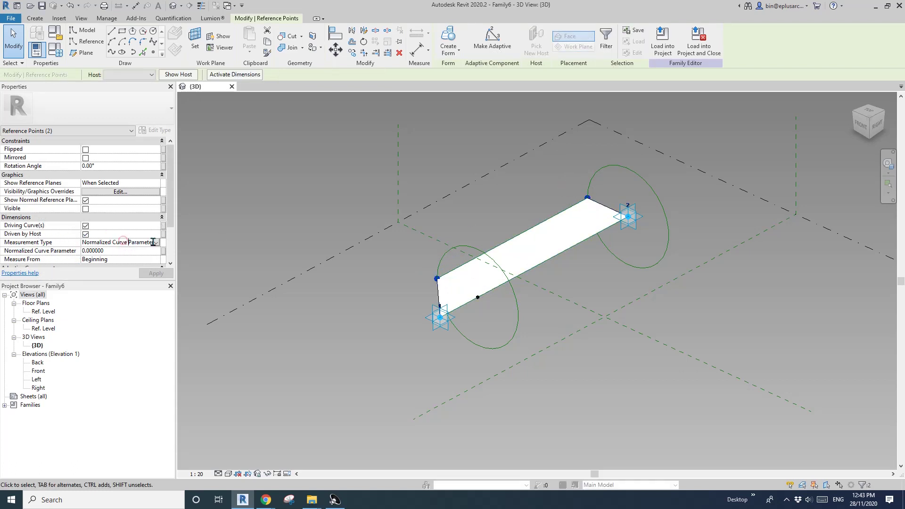
click(92, 288)
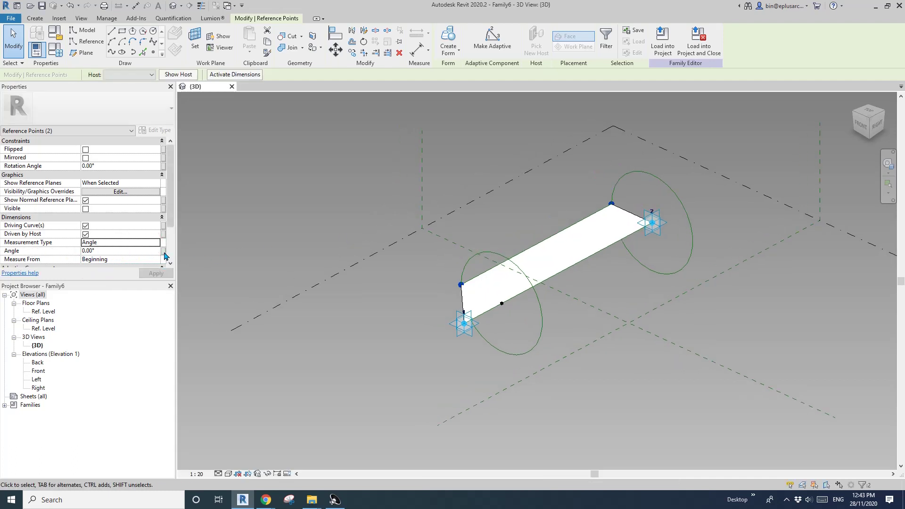
Associate the Angle of both circle edge points with the family parameter A
click(164, 252)
click(232, 253)
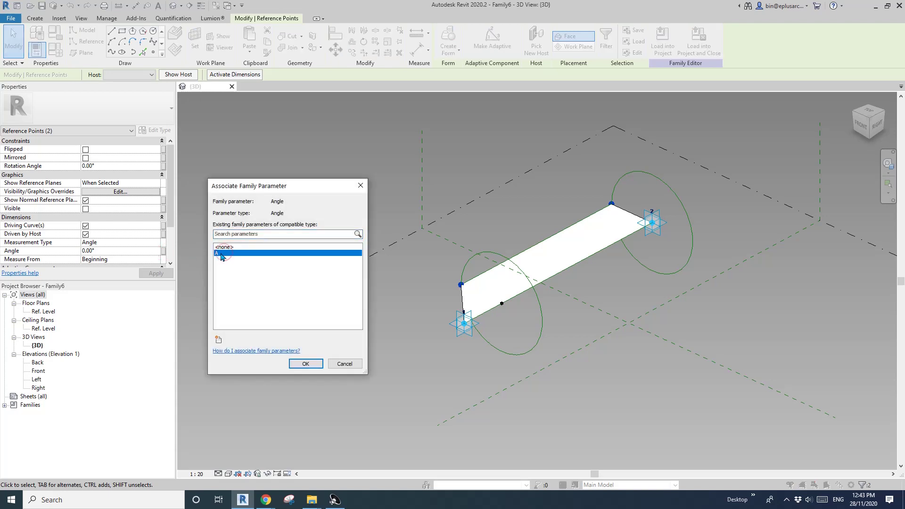
click(306, 364)
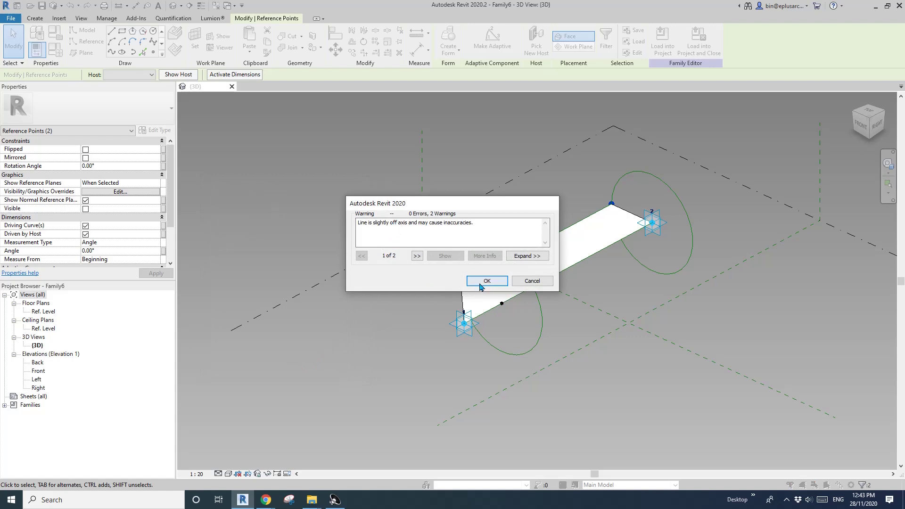
click(486, 280)
Set the family parameter A to 0° in the family types and apply it to the panel
mouse_move(479, 280)
shift+middle_down()
mouse_move(460, 264)
mouse_move(467, 237)
mouse_move(484, 266)
shift+middle_up()
middle_drag(358, 240, 436, 252)
click(61, 48)
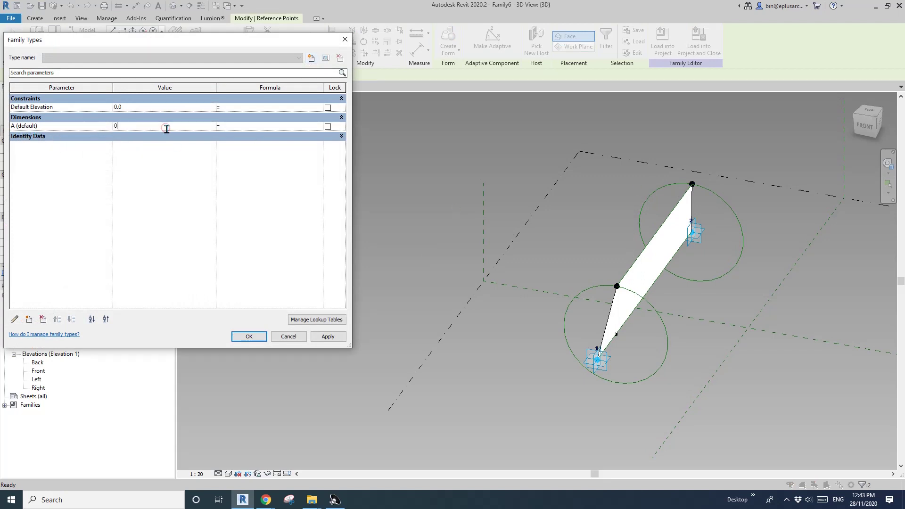
click(329, 336)
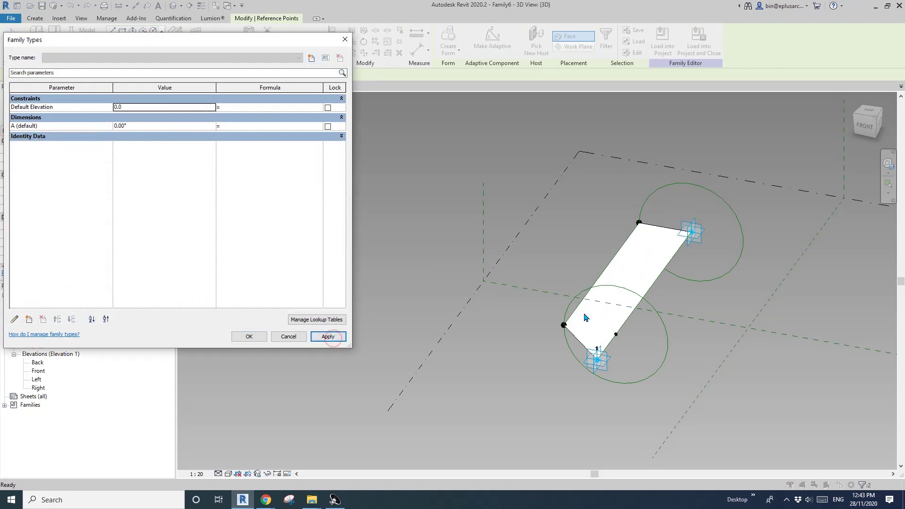
click(263, 335)
middle_drag(578, 293, 489, 299)
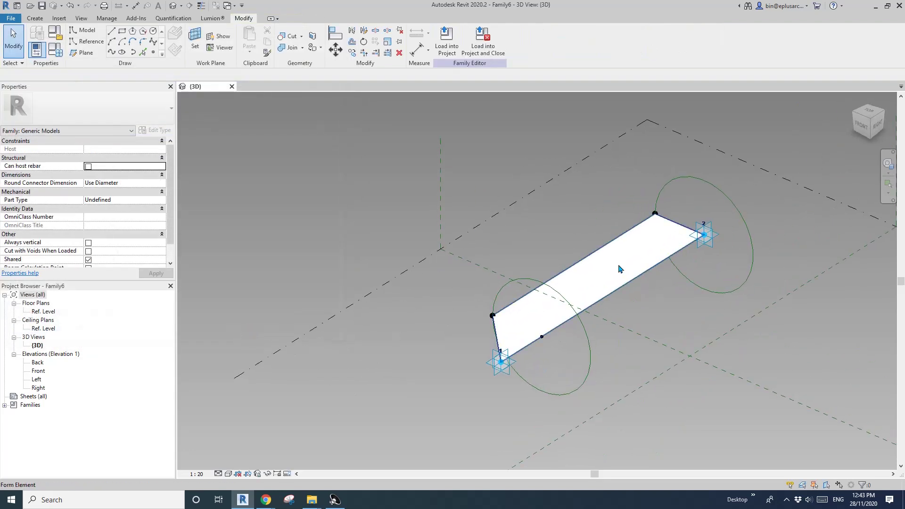
Create a new family from the metric adaptive generic model template
mouse_move(442, 232)
middle_down()
mouse_move(475, 236)
mouse_move(452, 243)
middle_up()
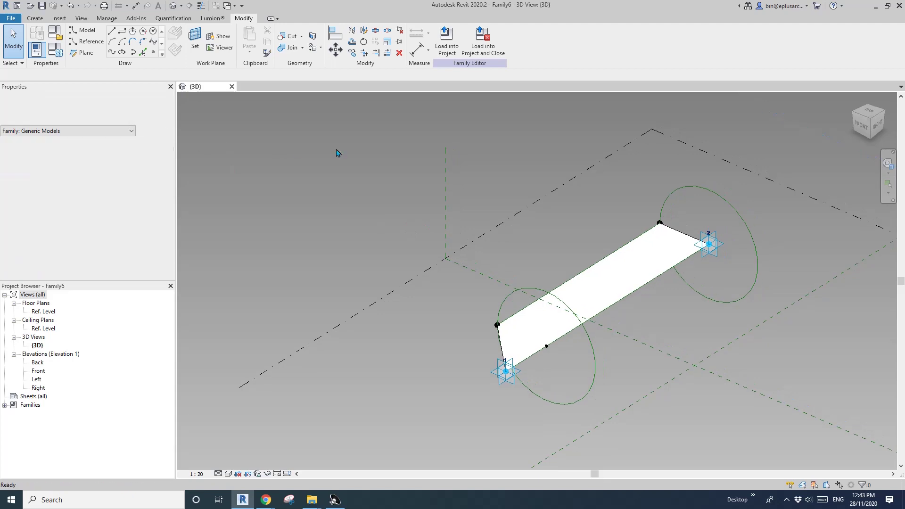
click(11, 19)
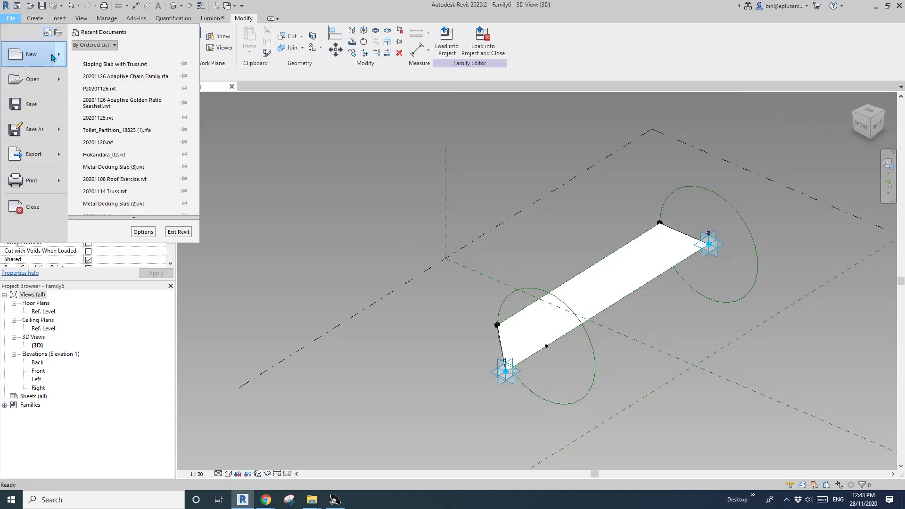
mouse_move(55, 57)
click(94, 79)
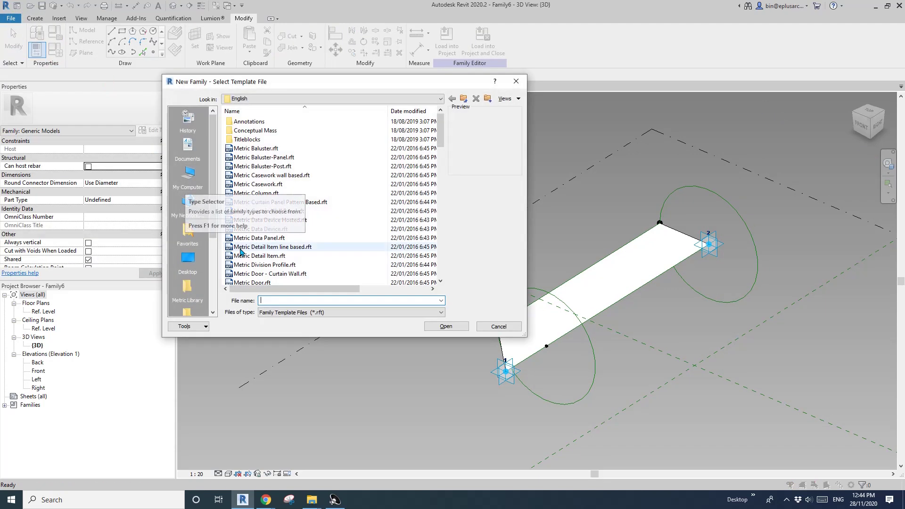
click(440, 224)
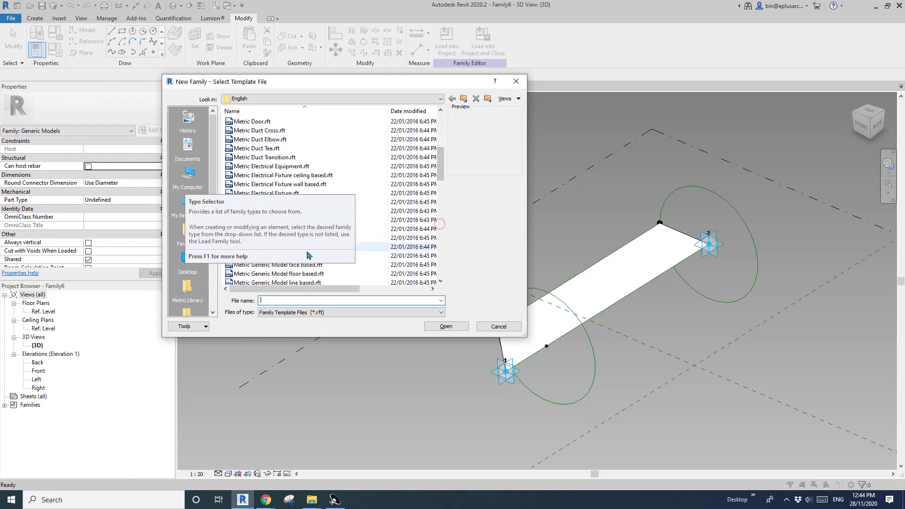
drag(401, 82, 551, 73)
click(454, 235)
click(596, 317)
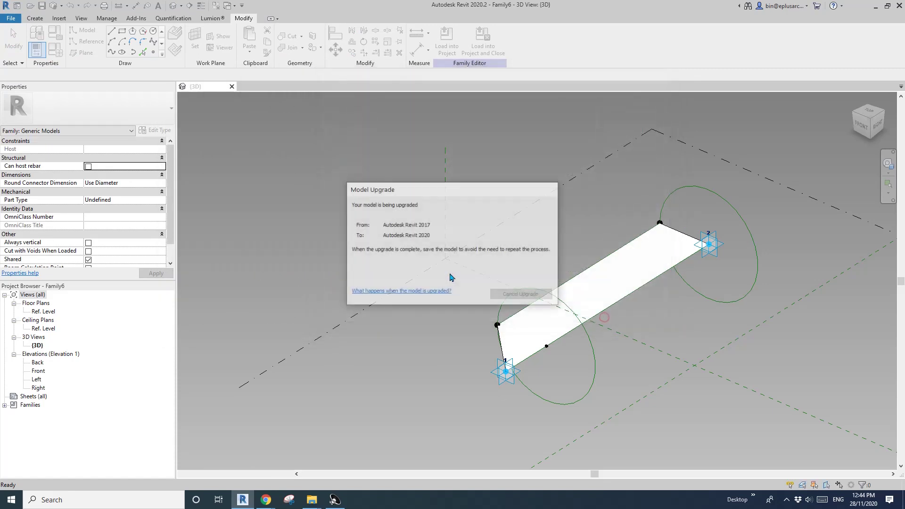
Return to the panel family, load it into the new family and close it
click(211, 87)
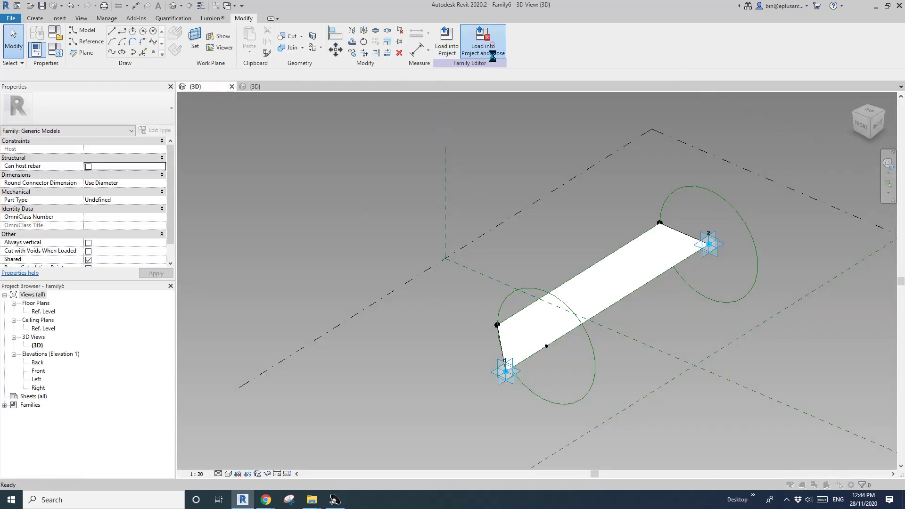
click(482, 43)
click(469, 250)
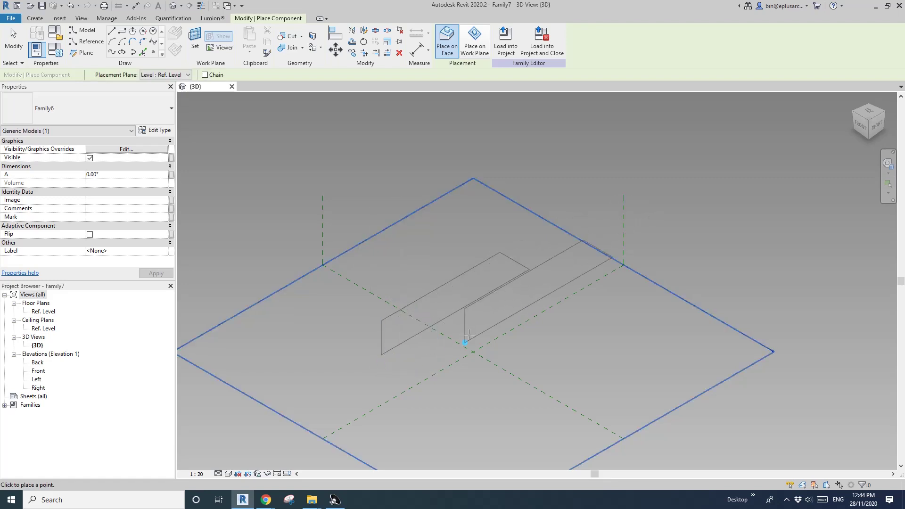
Finish placing the first panel by setting its second adaptive point on the reference level, and exit component placement
click(470, 331)
key(Escape)
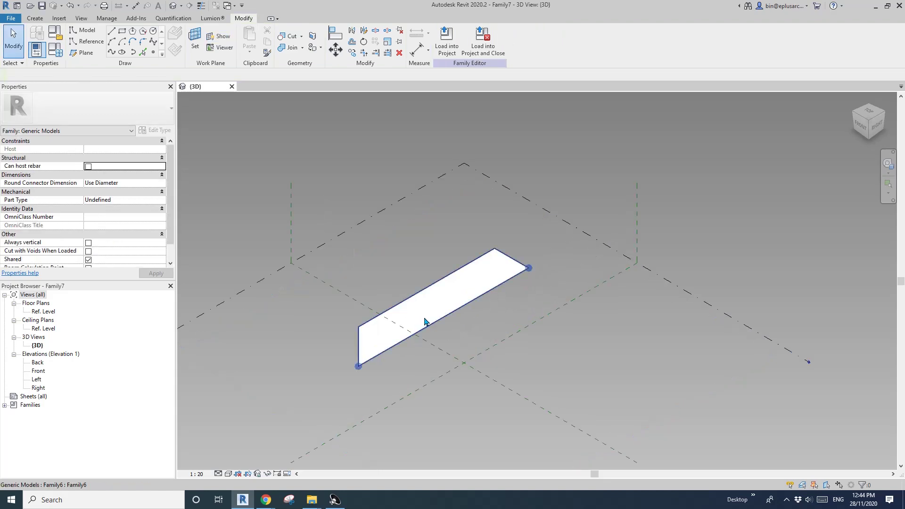
scroll(445, 301, up, 2)
mouse_move(424, 319)
middle_down()
mouse_move(459, 300)
mouse_move(408, 329)
mouse_move(406, 321)
middle_up()
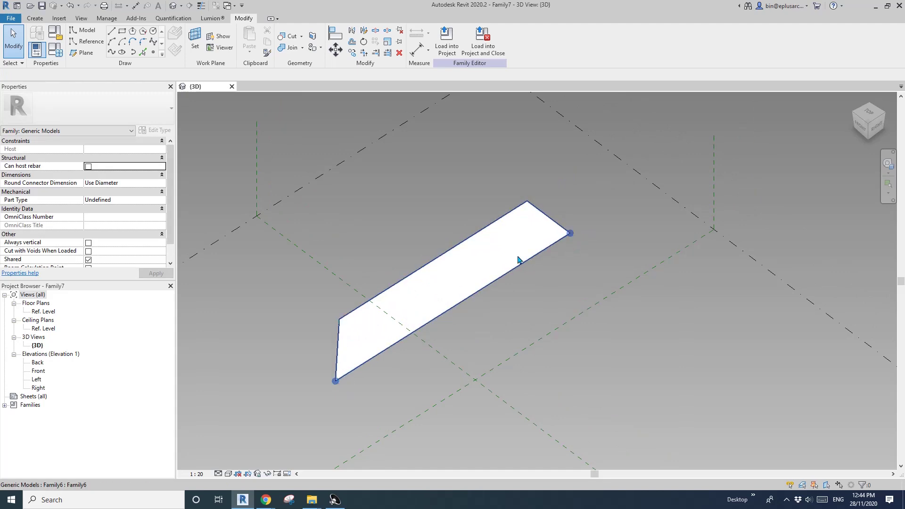
middle_drag(456, 255, 488, 226)
scroll(434, 267, up, 1)
middle_drag(433, 267, 428, 273)
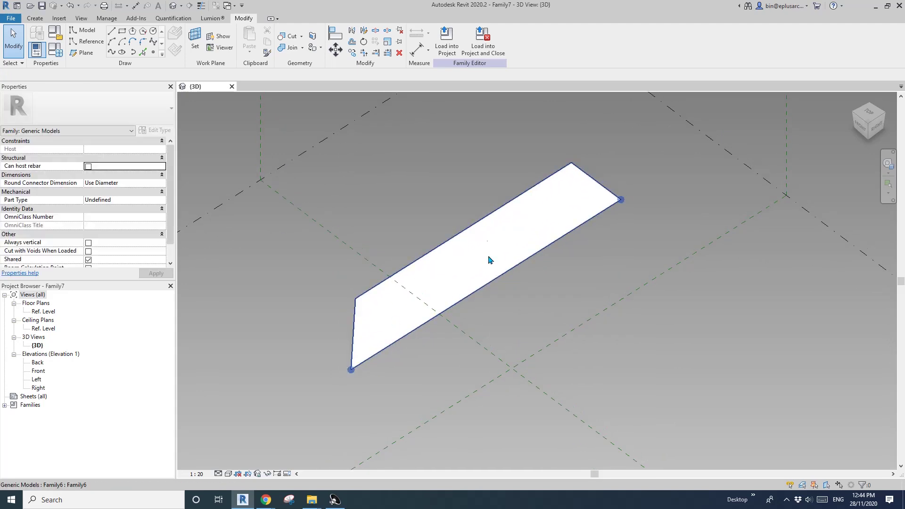
middle_drag(486, 241, 477, 255)
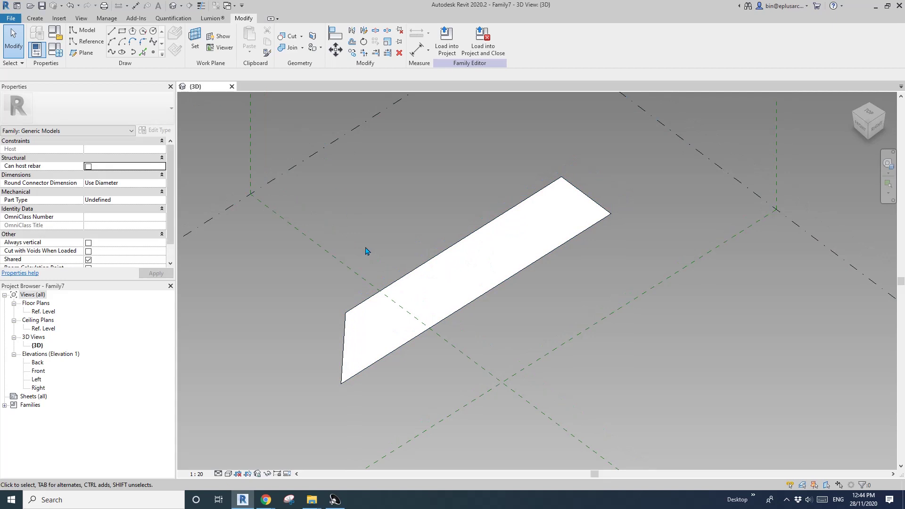
click(391, 296)
click(374, 273)
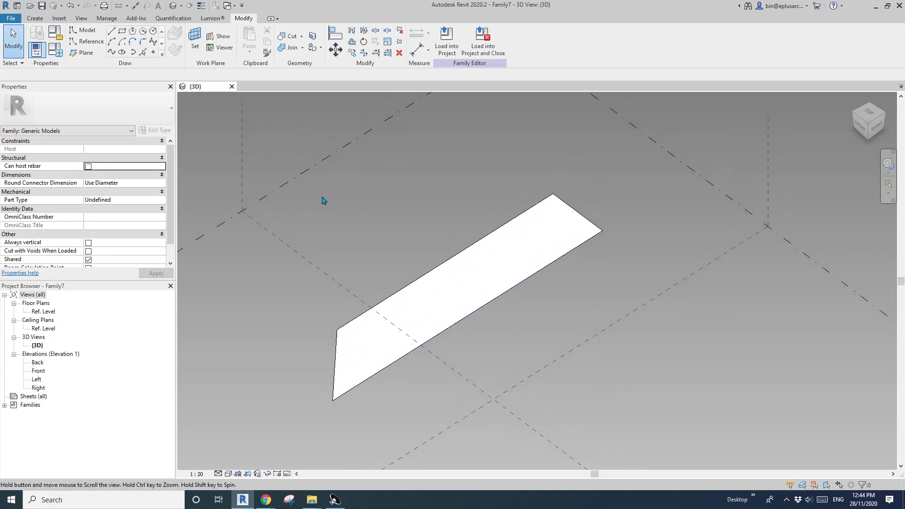
mouse_move(329, 207)
middle_down()
mouse_move(305, 202)
mouse_move(331, 206)
middle_up()
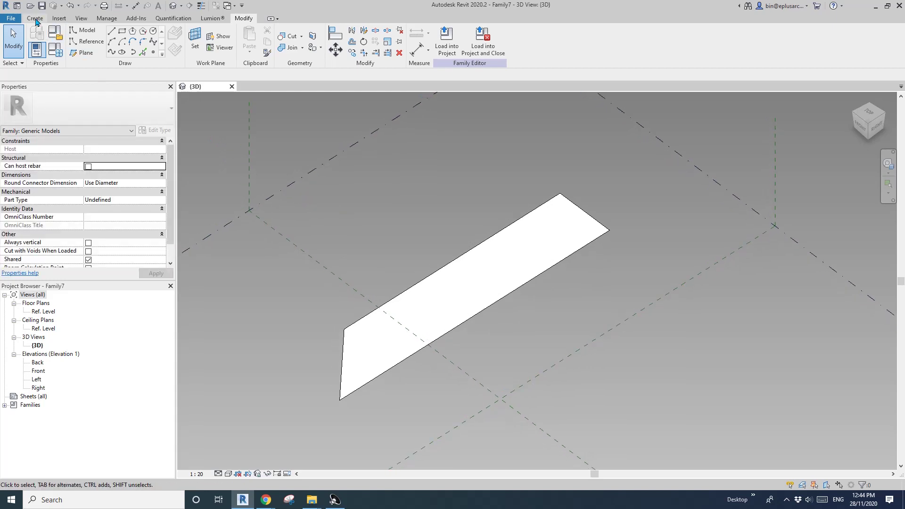
Place a second panel component with its two adaptive points on the corners of the first panel's free long edge
click(36, 20)
click(252, 49)
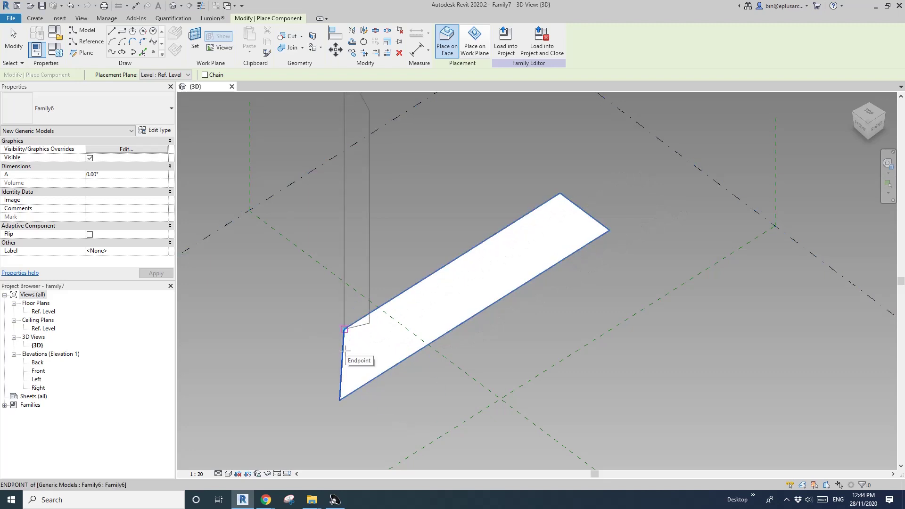
click(344, 348)
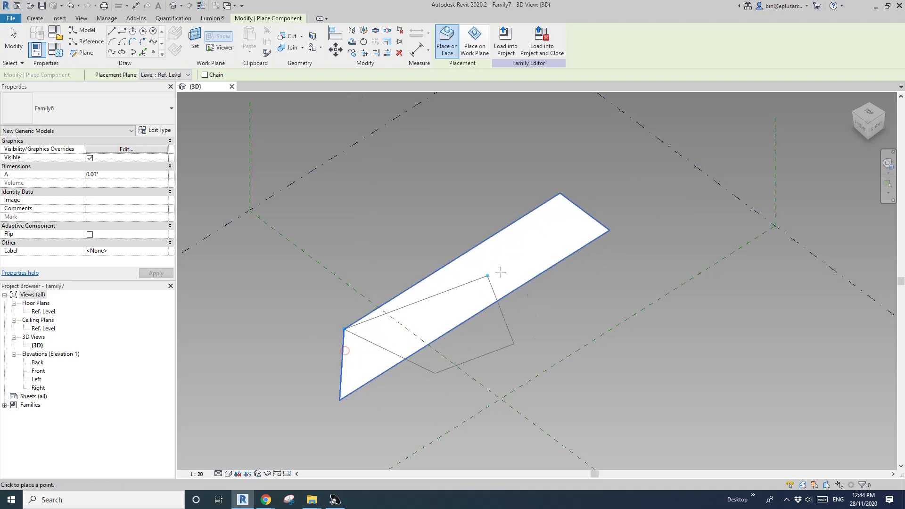
click(579, 207)
key(Escape)
shift+middle_drag(517, 303, 493, 301)
Examine the angle A and the adaptive points of both panels
click(479, 342)
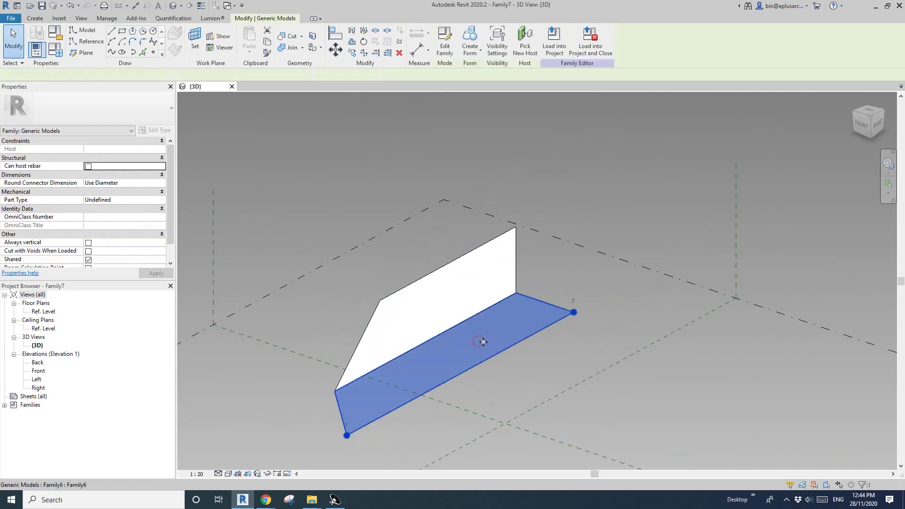
click(434, 313)
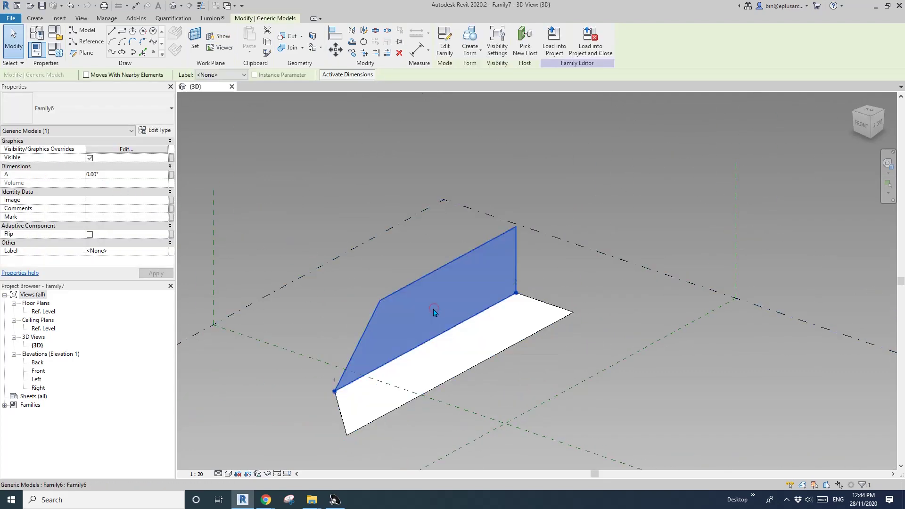
shift+middle_drag(343, 265, 477, 295)
key(Escape)
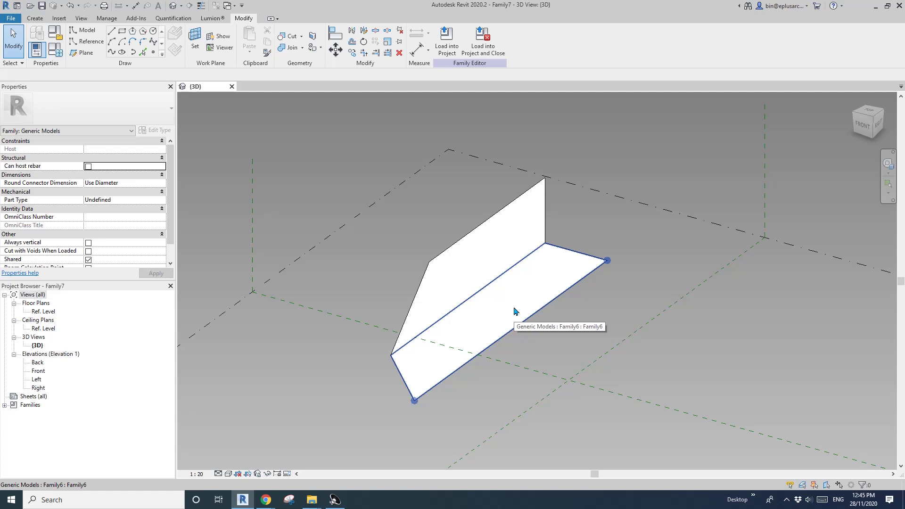
Open the family of the first panel for editing
click(516, 310)
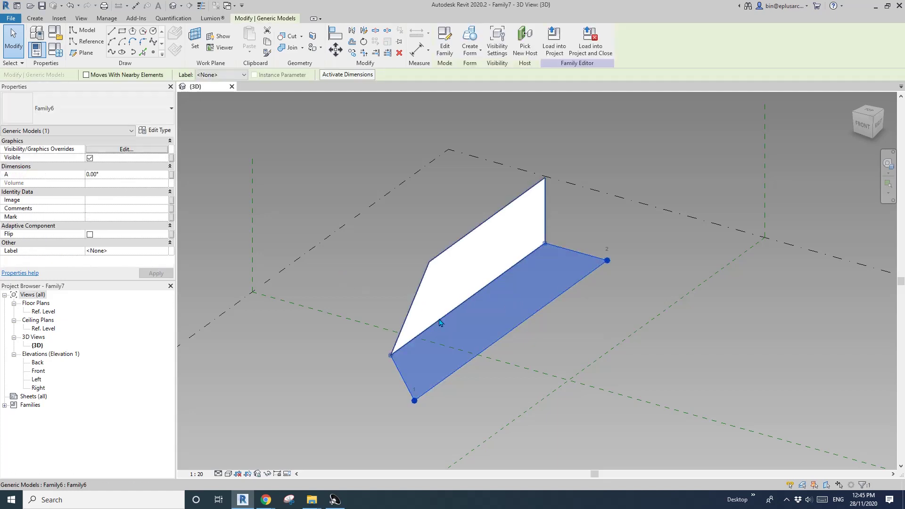
key(Escape)
click(510, 300)
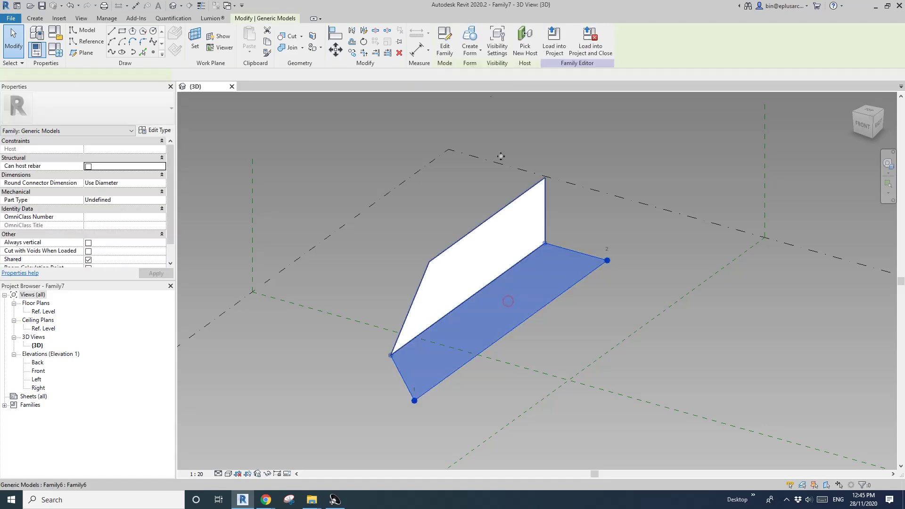
click(448, 44)
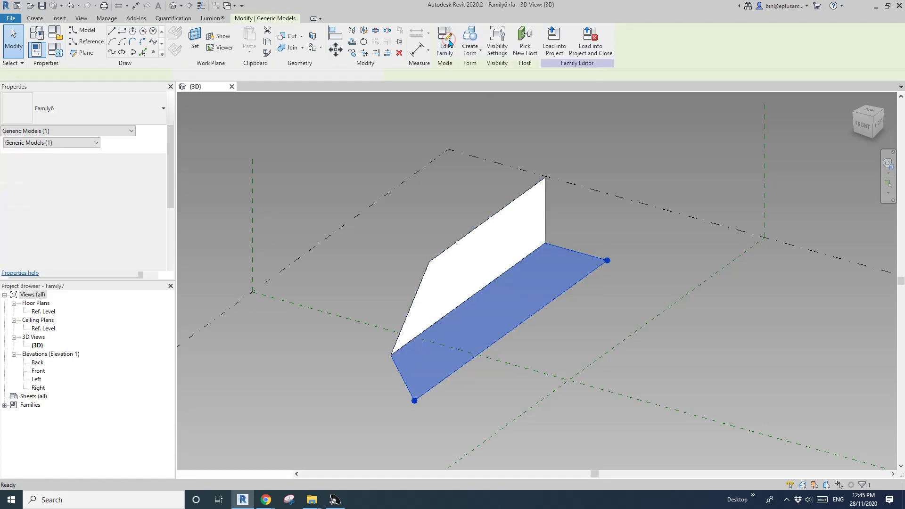
scroll(456, 320, up, 4)
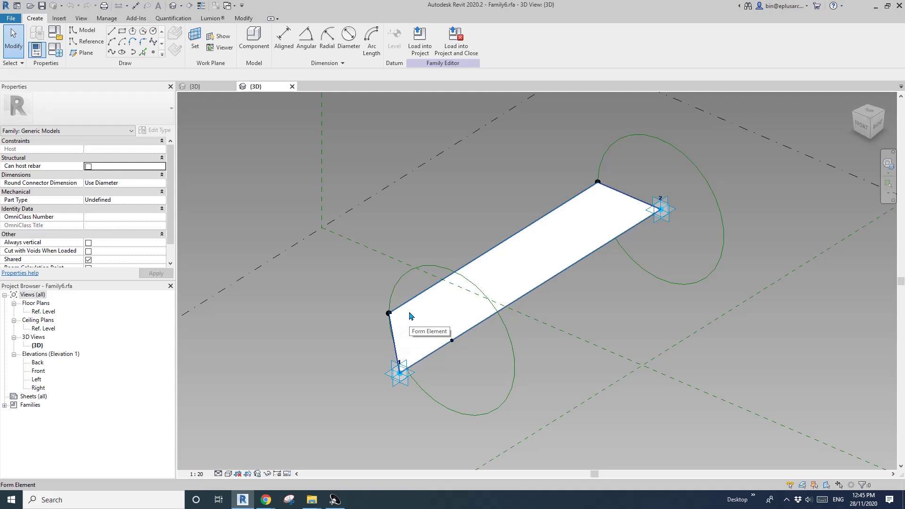
Return to the new family and compare how the two panels are oriented on their adaptive points
click(215, 88)
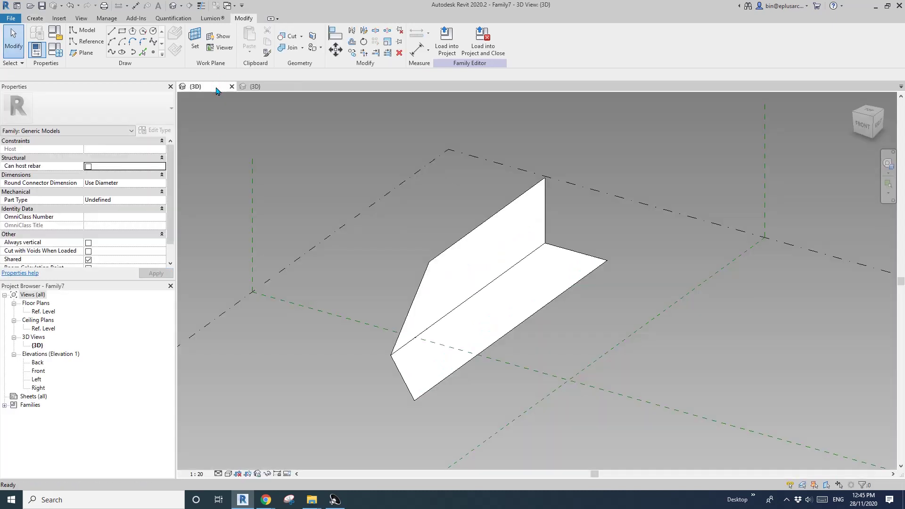
click(523, 291)
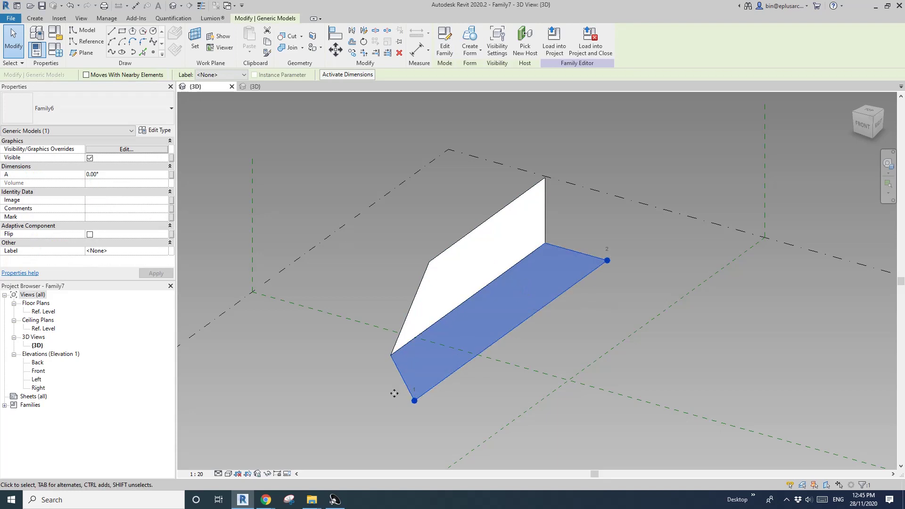
click(454, 295)
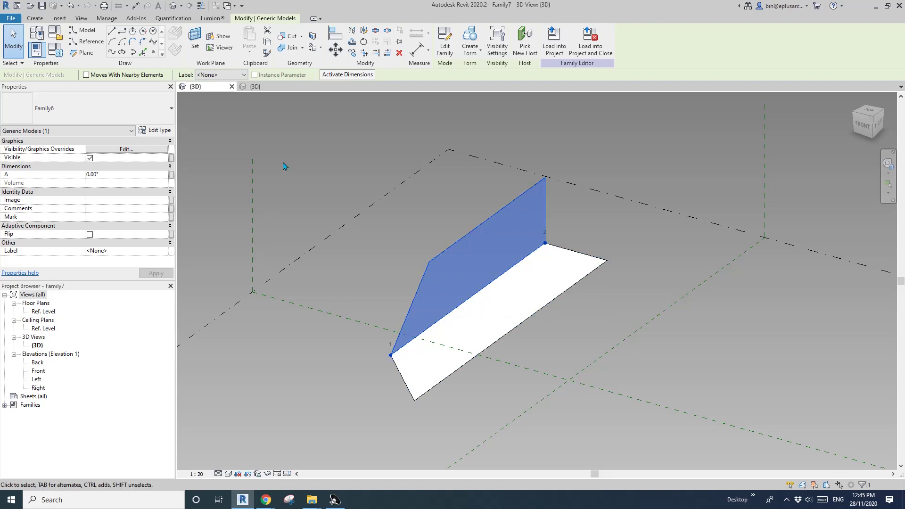
In the panel family, rotate the reference circle at adaptive point 1 by 90°
click(257, 86)
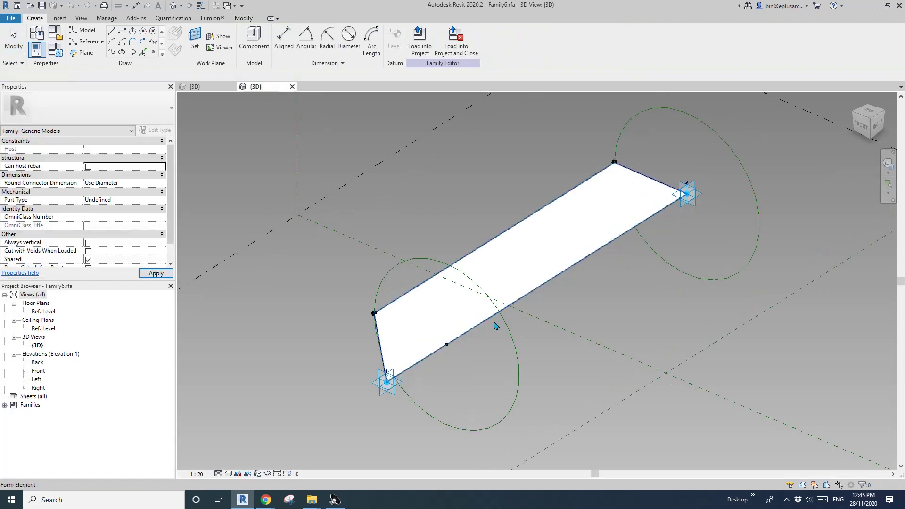
middle_drag(519, 334, 488, 285)
click(486, 285)
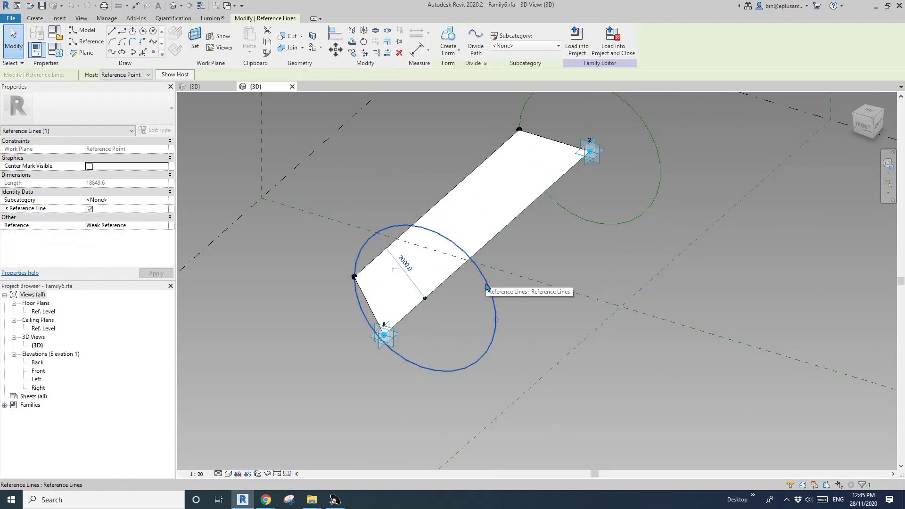
key(r)
key(o)
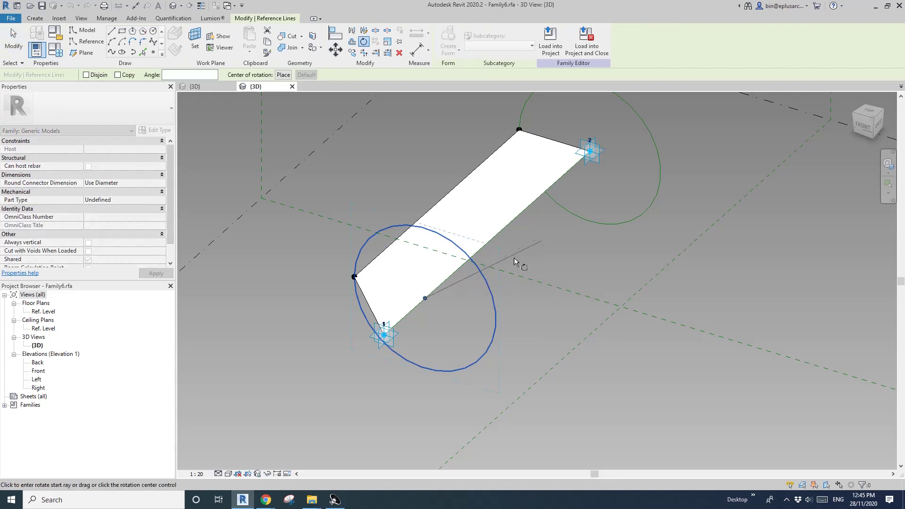
click(501, 271)
text(90)
key(Return)
key(Escape)
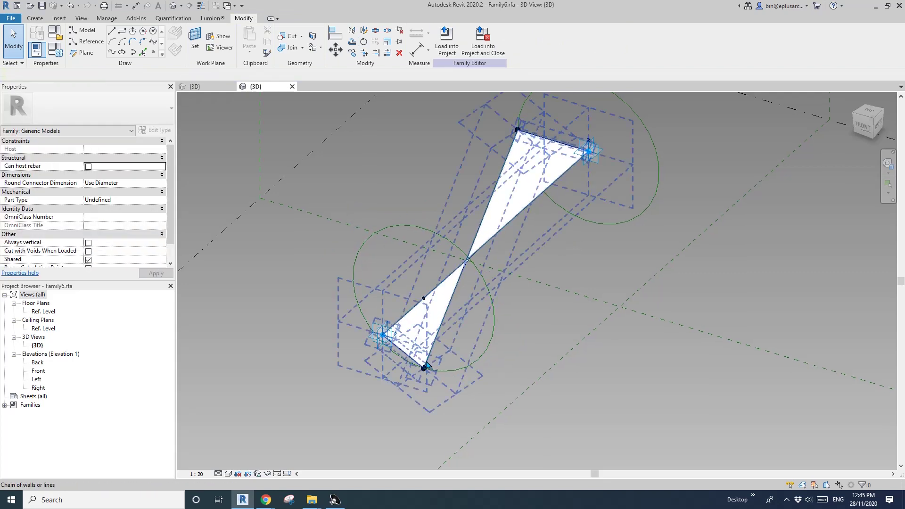
Rotate the reference circle at adaptive point 2 by 90° to match the first one
middle_drag(481, 324, 441, 387)
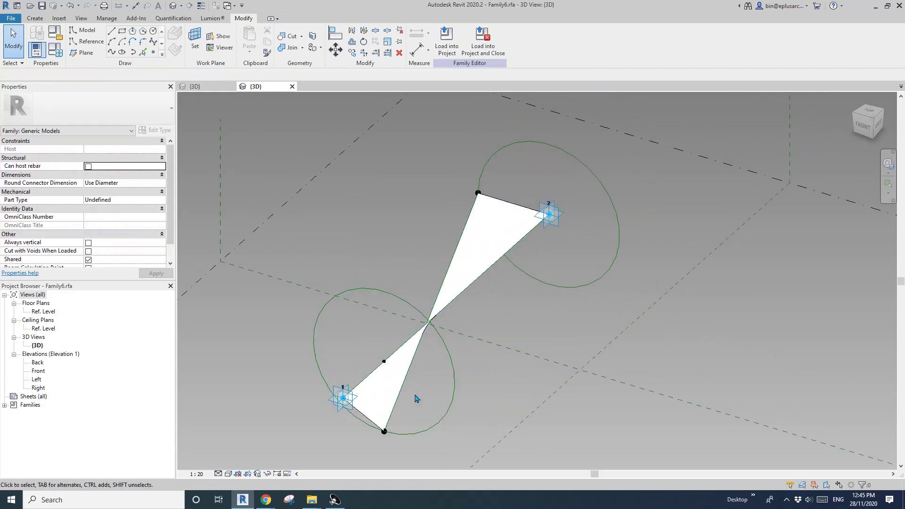
click(580, 169)
key(r)
key(o)
click(667, 162)
text(90)
key(Return)
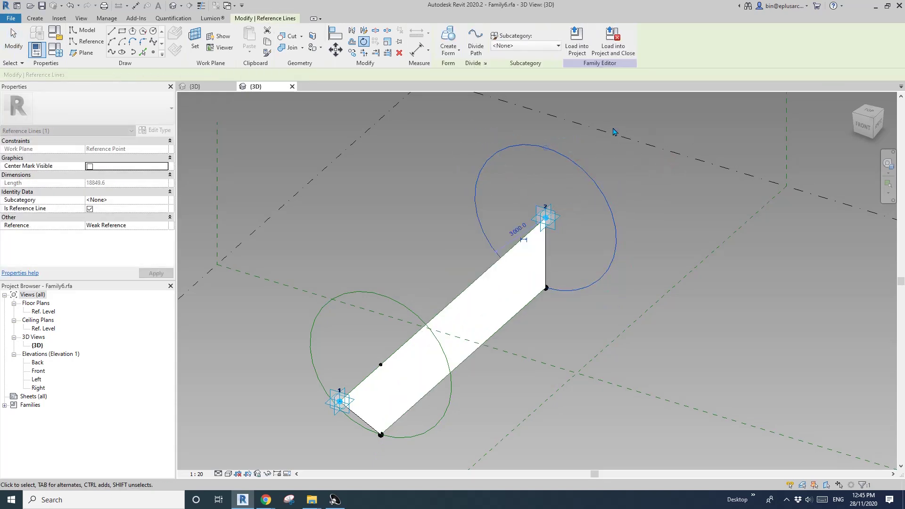
Load the edited panel family into the new family and close it
click(608, 40)
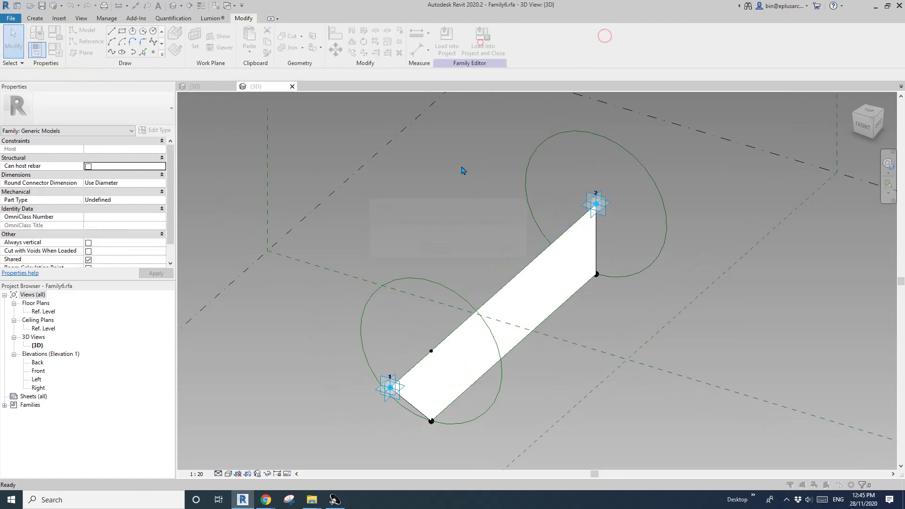
click(467, 249)
click(445, 243)
shift+middle_drag(481, 290, 534, 291)
Set the first panel's angle A to 90° in the new family
click(535, 261)
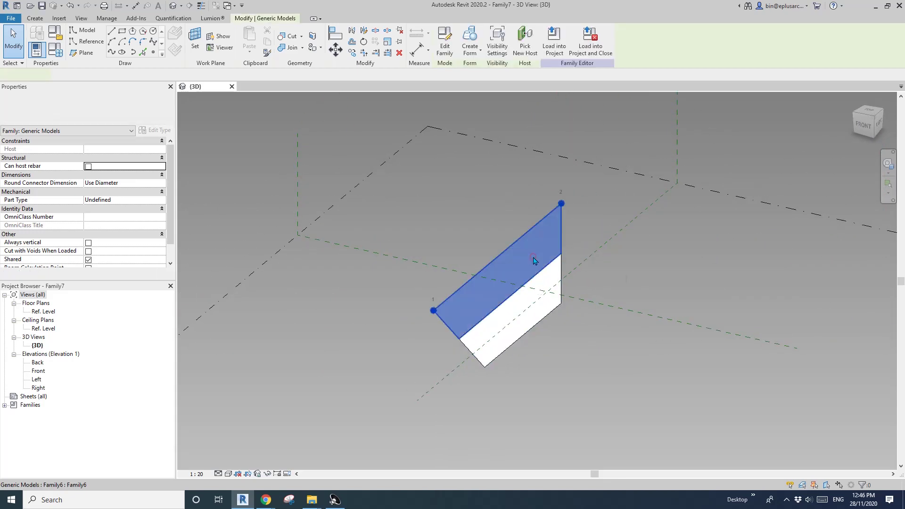
click(515, 314)
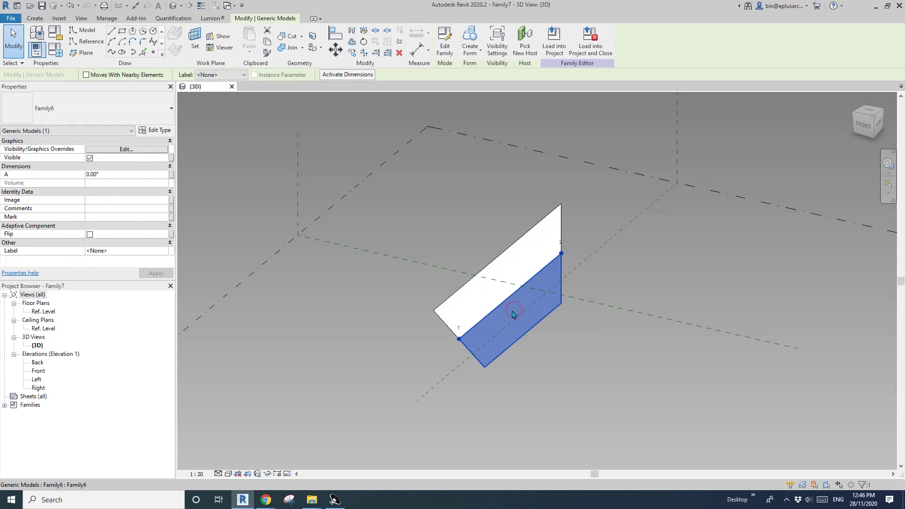
click(513, 269)
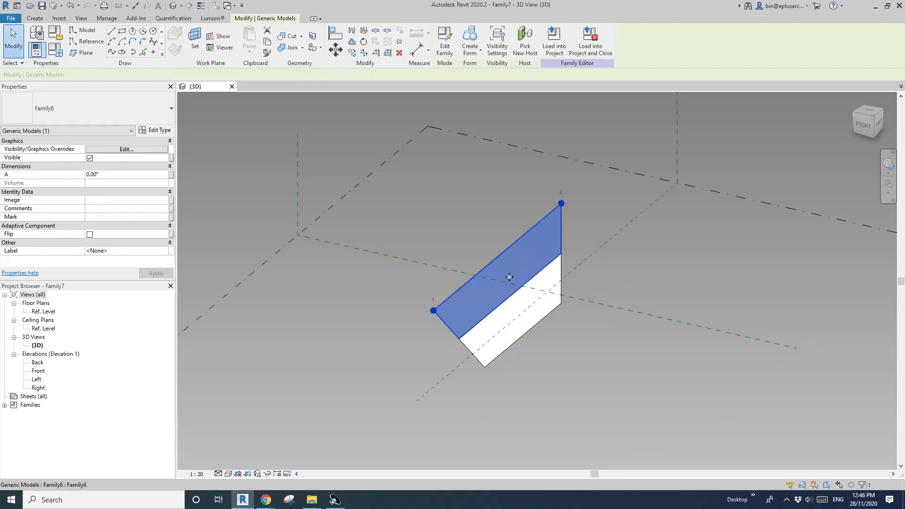
click(525, 267)
click(146, 175)
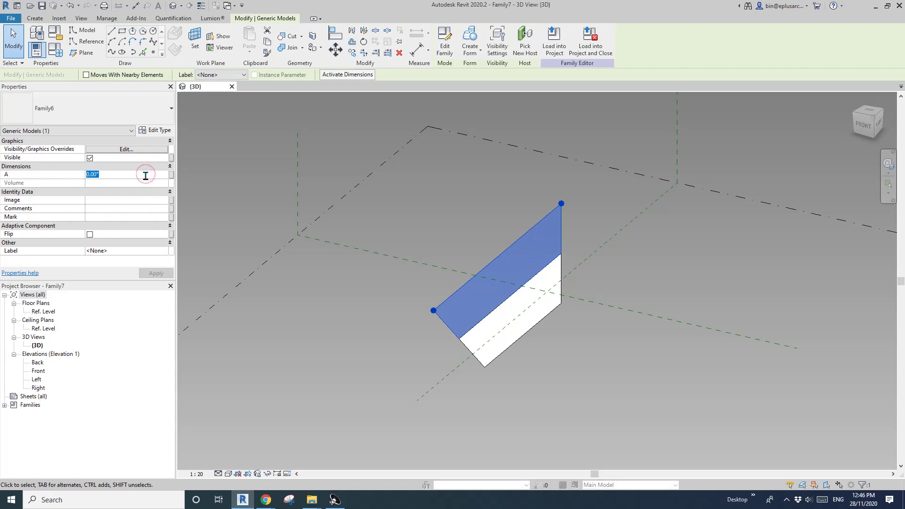
text(90)
middle_drag(530, 257, 568, 264)
click(568, 264)
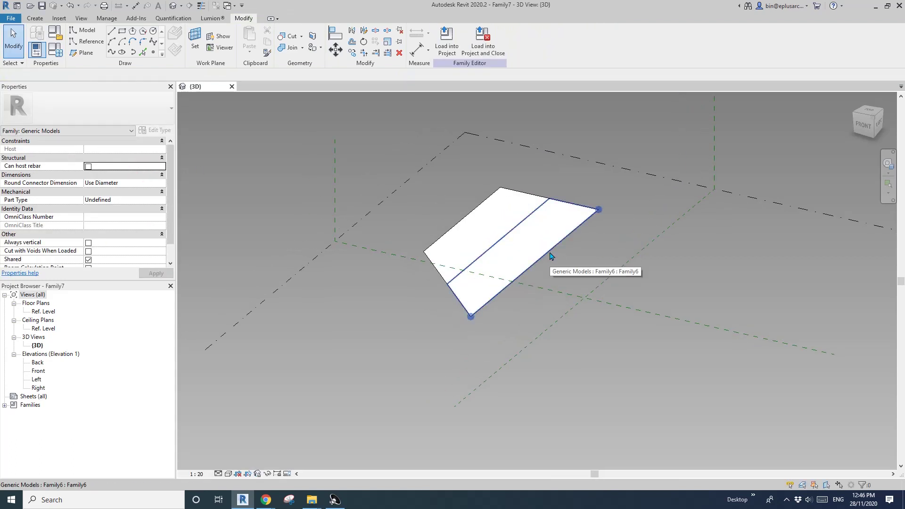
Inspect both panels from several angles and compare their values of angle A
middle_drag(532, 257, 579, 287)
scroll(585, 277, up, 1)
click(588, 272)
click(523, 257)
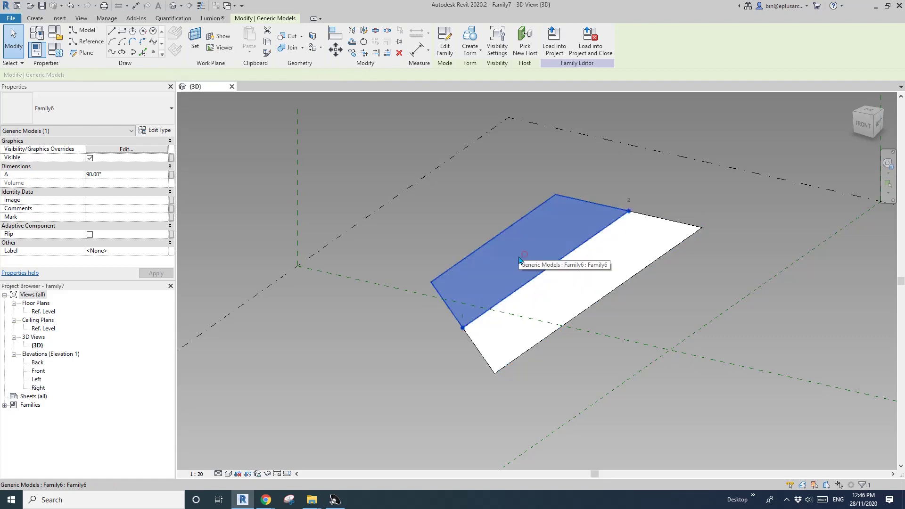
click(602, 276)
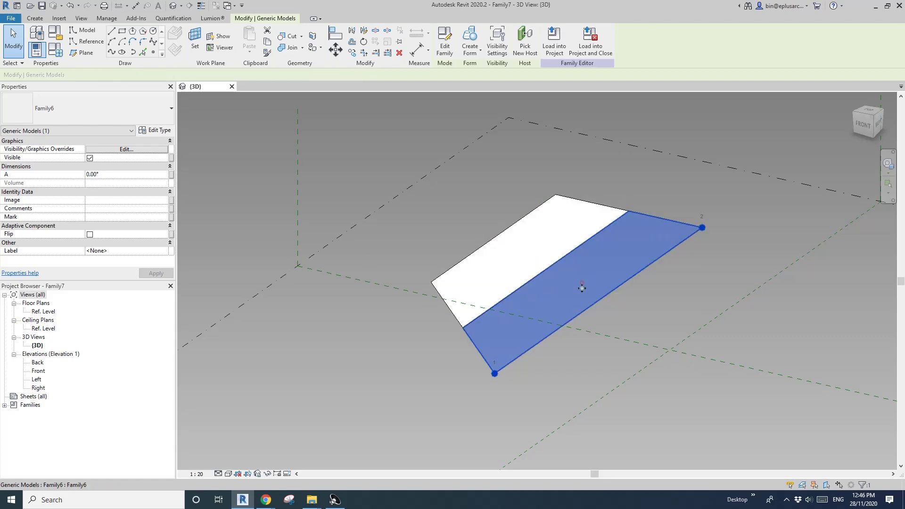
shift+middle_drag(602, 276, 498, 306)
key(Escape)
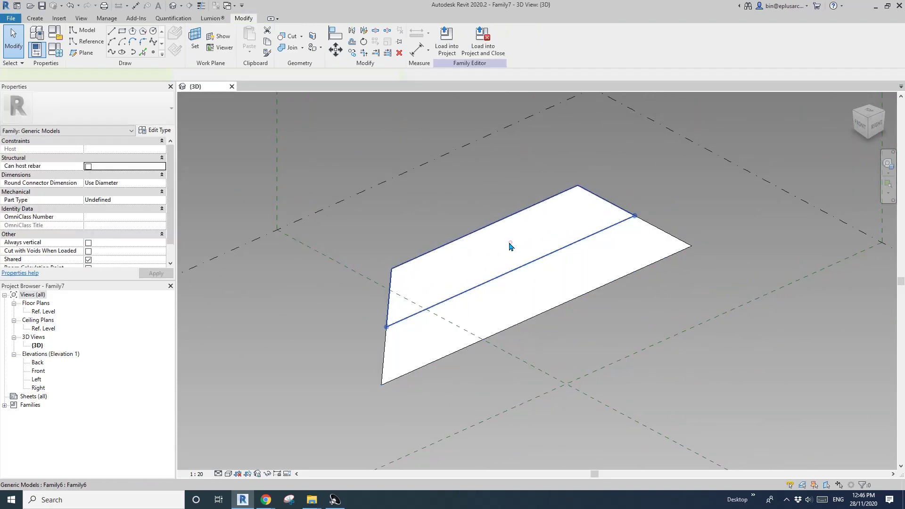
mouse_move(510, 243)
shift+middle_down()
mouse_move(517, 263)
mouse_move(504, 258)
shift+middle_up()
click(480, 249)
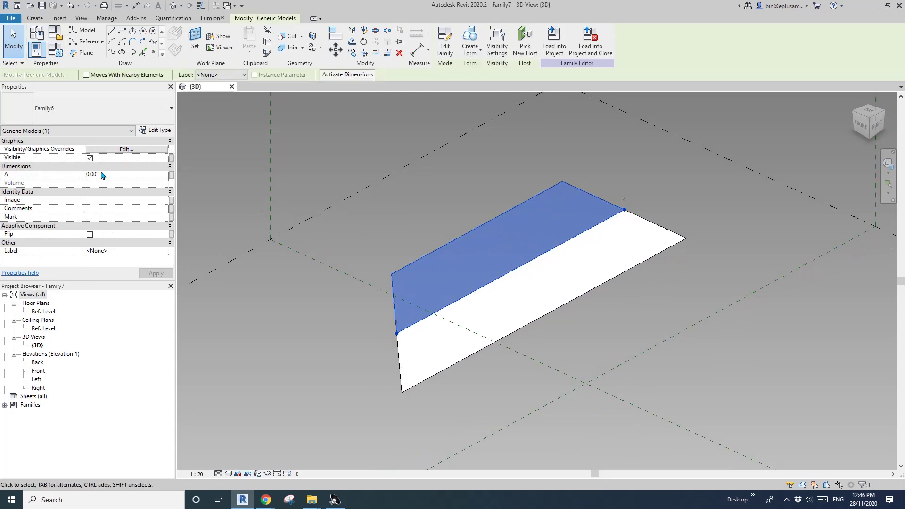
shift+middle_drag(426, 214, 510, 258)
middle_drag(421, 212, 428, 221)
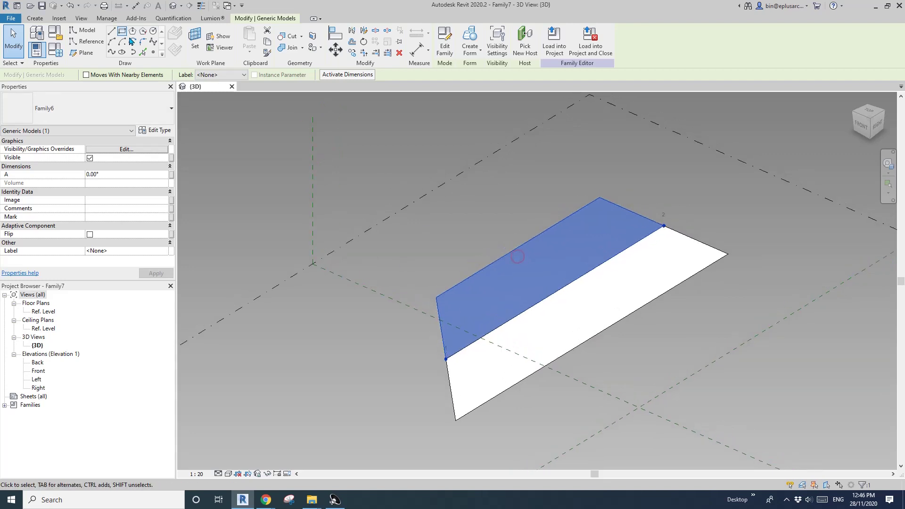
Place three more folding panel instances edge to edge, extending the two-panel chain to its tapered tip
click(35, 18)
click(258, 37)
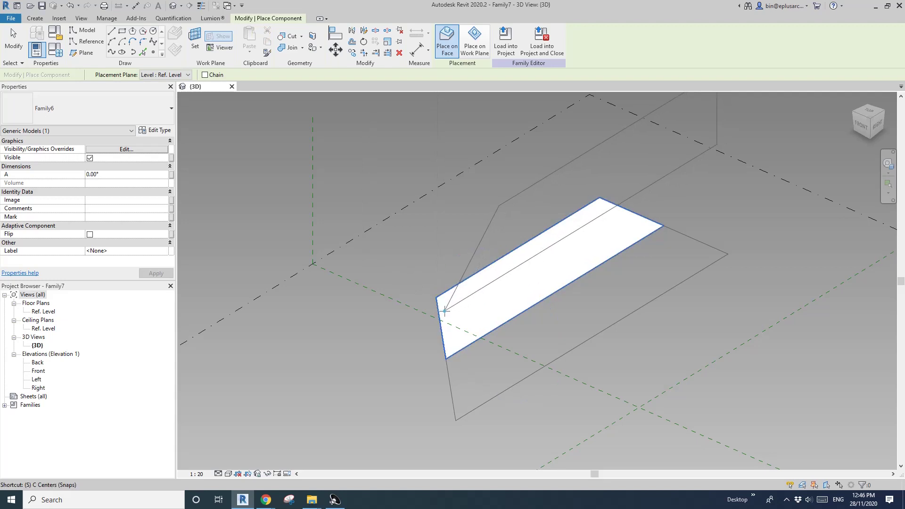
click(444, 311)
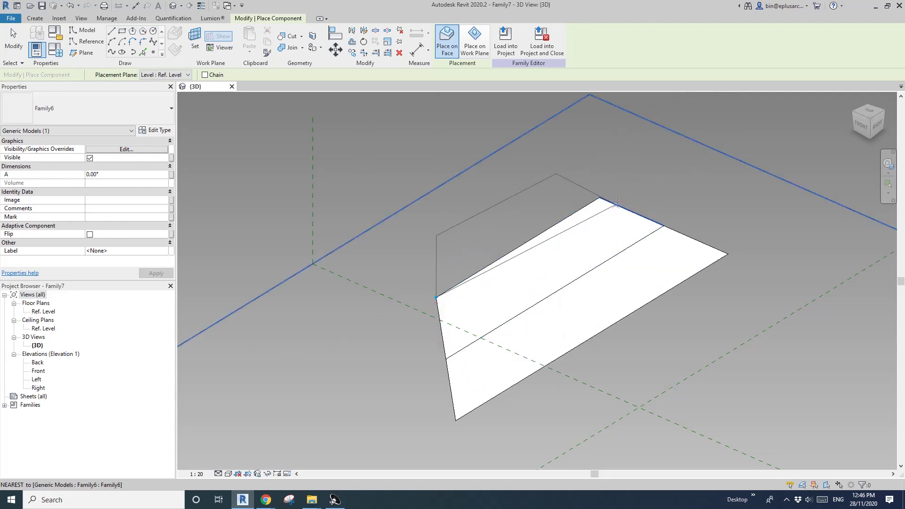
click(599, 197)
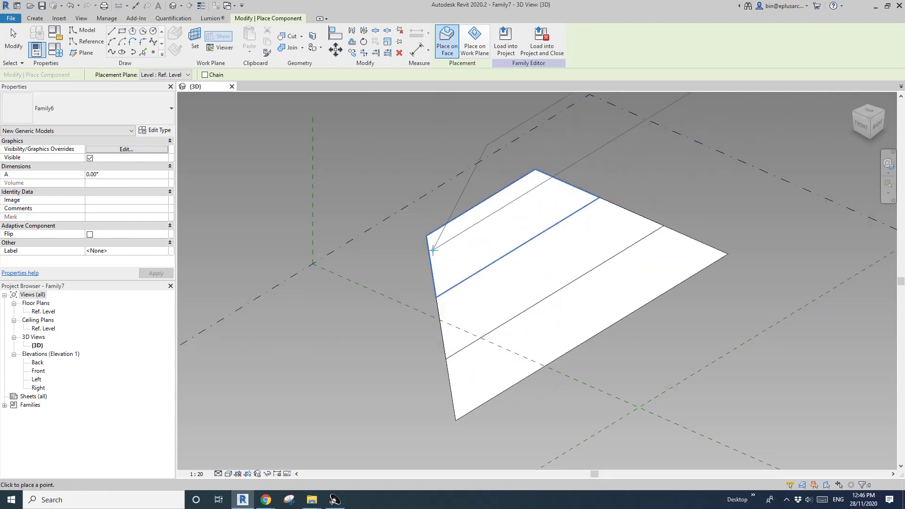
middle_drag(434, 255, 442, 281)
click(435, 262)
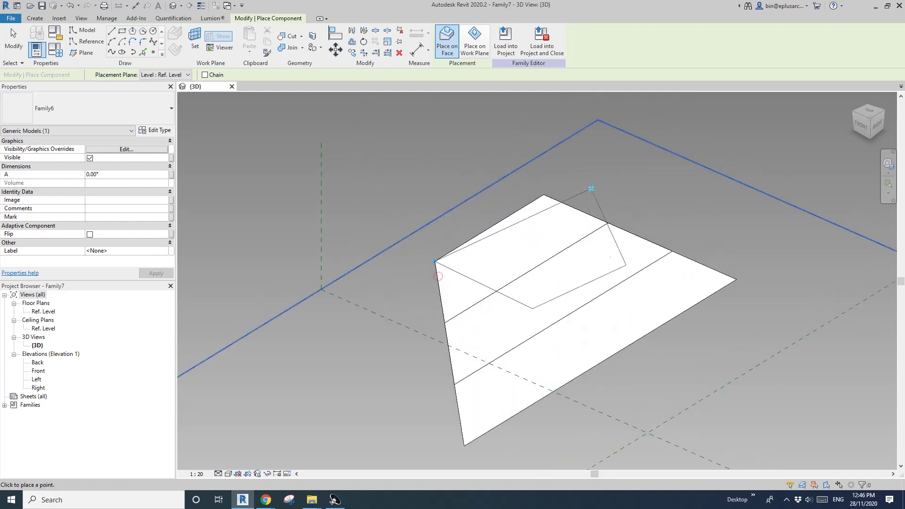
middle_drag(503, 177, 523, 214)
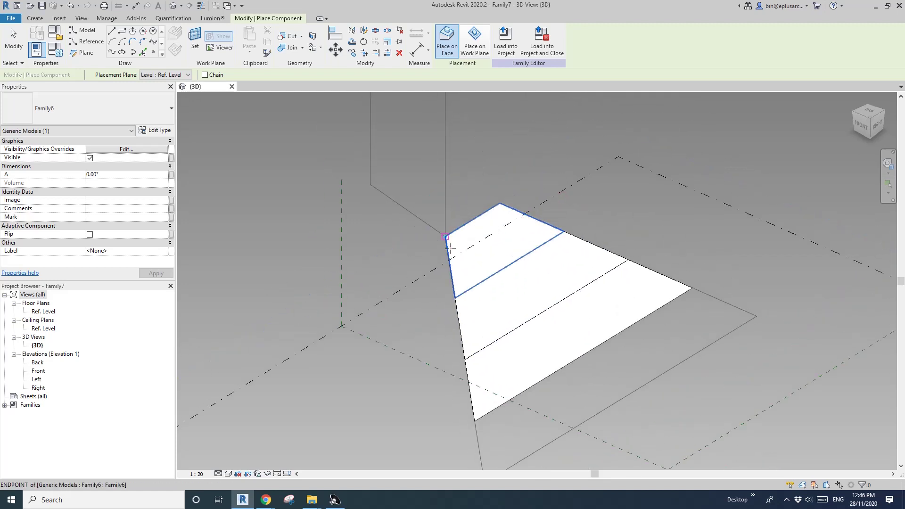
click(449, 248)
click(514, 209)
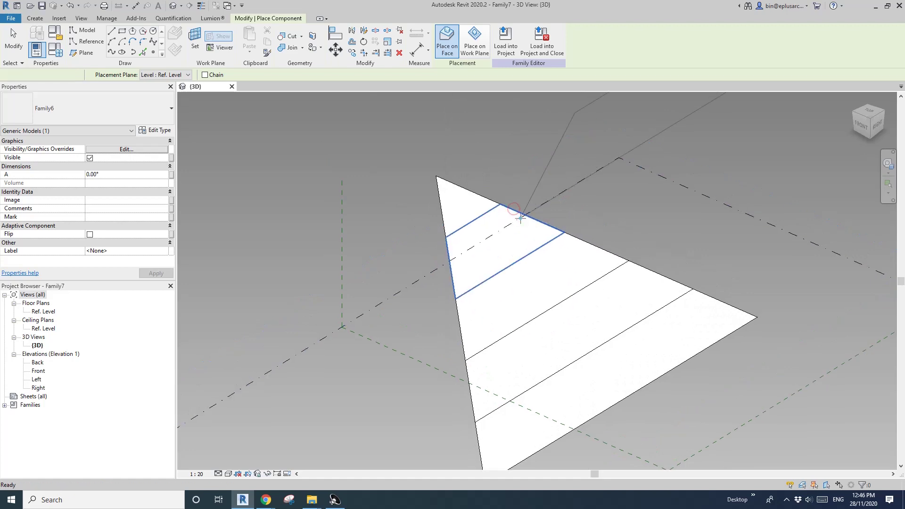
key(Escape)
Associate angle A of the three middle panels with a new instance parameter named A
shift+middle_drag(447, 221, 424, 218)
scroll(427, 219, up, 1)
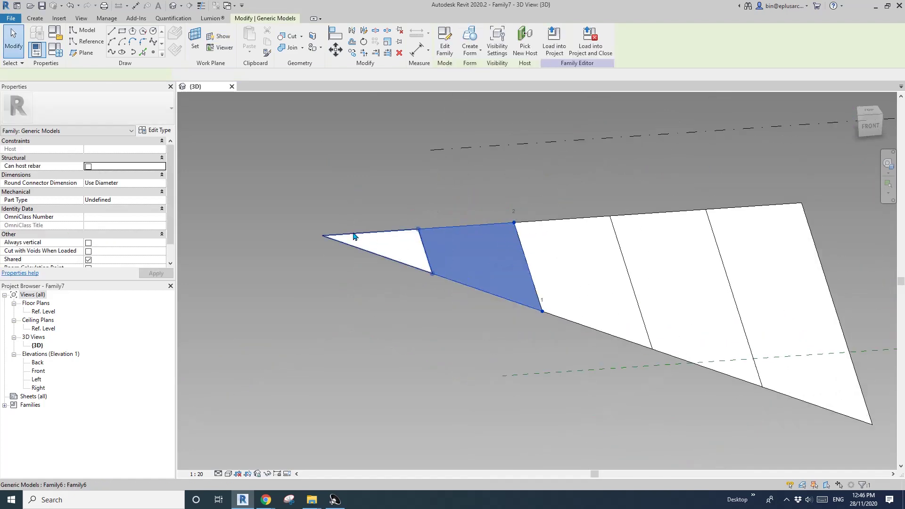
click(346, 232)
key(Escape)
shift+middle_drag(356, 249, 499, 321)
click(464, 305)
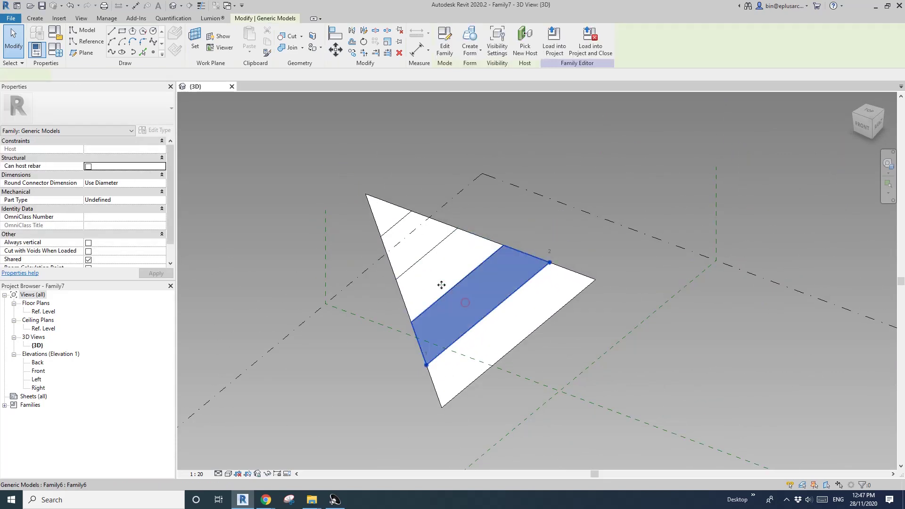
ctrl+click(444, 282)
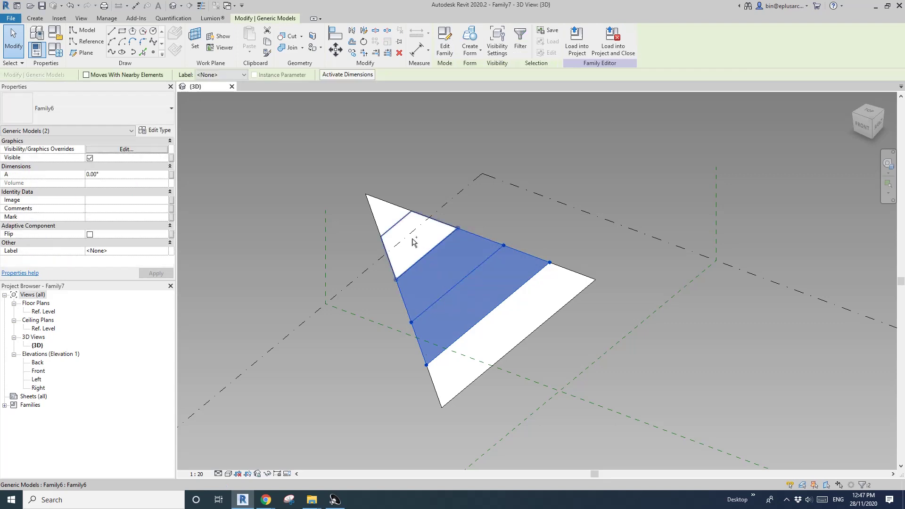
ctrl+click(417, 244)
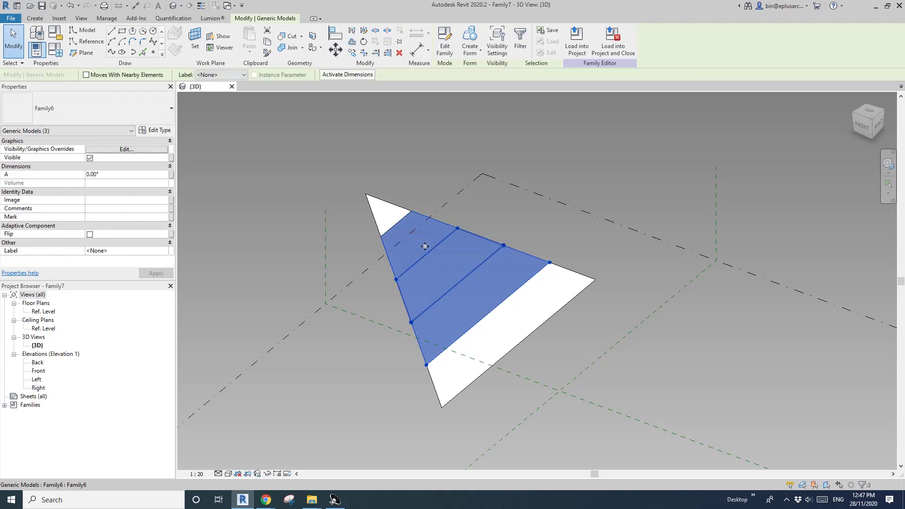
middle_drag(452, 262, 452, 265)
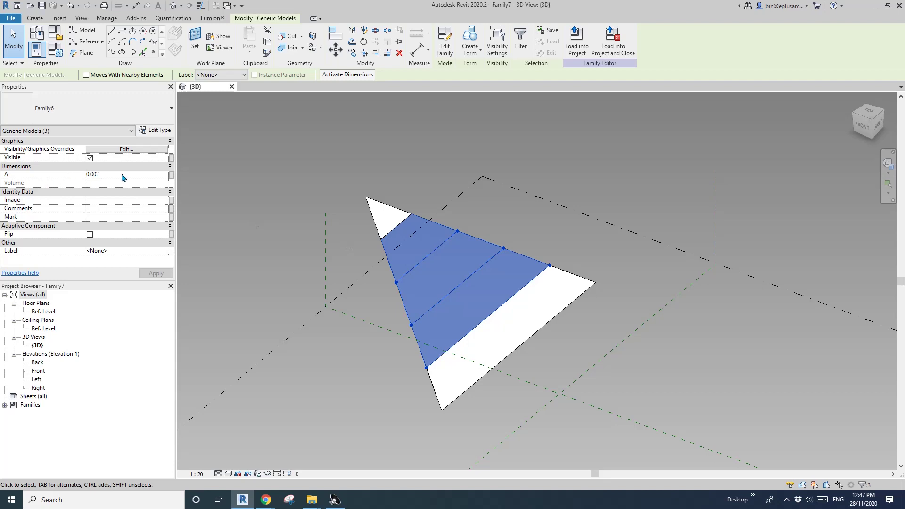
click(171, 174)
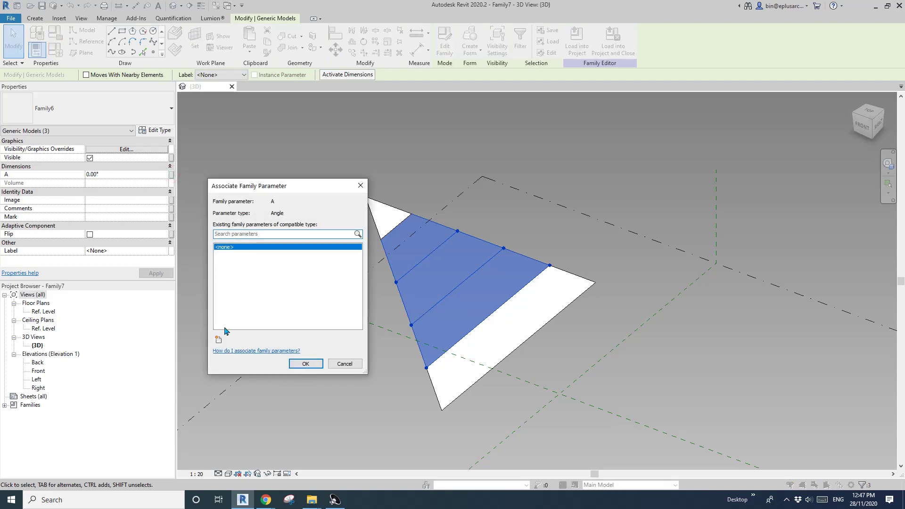
click(218, 339)
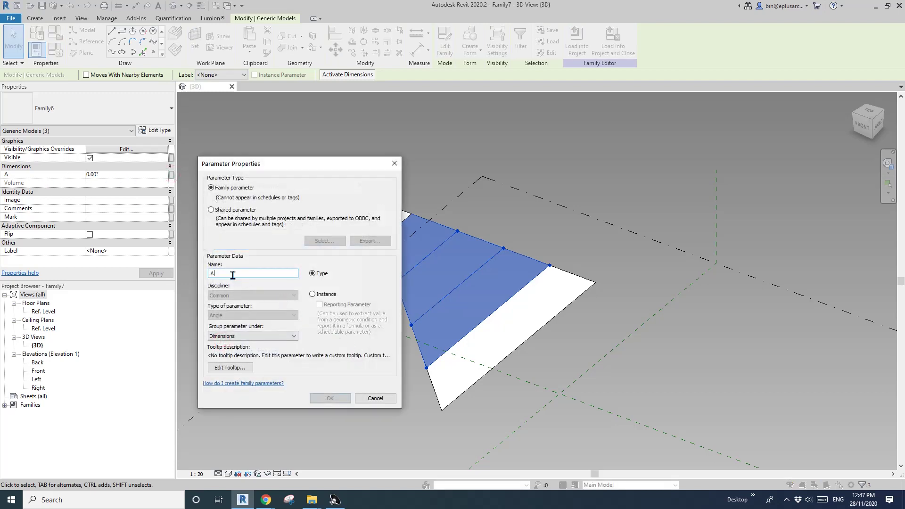
click(341, 398)
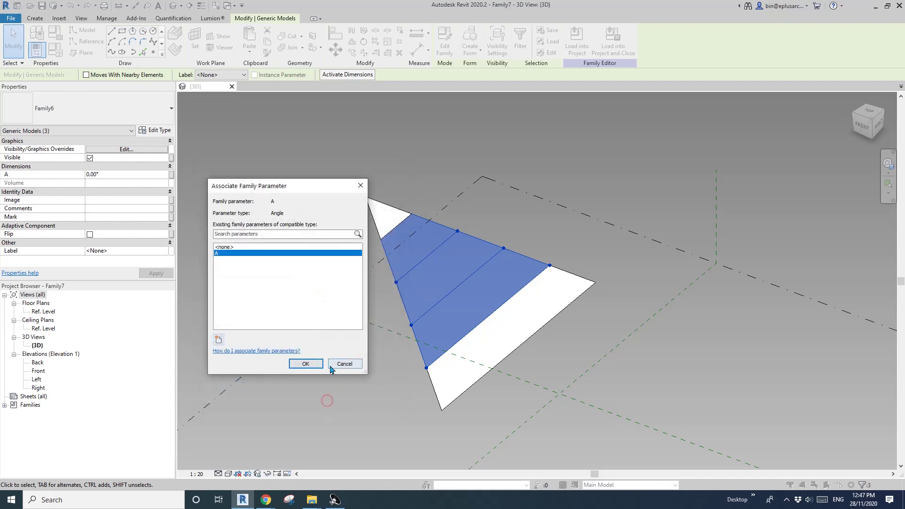
click(311, 363)
Associate angle A of the triangular end panel with a new instance parameter named B
middle_drag(376, 289, 400, 298)
click(409, 227)
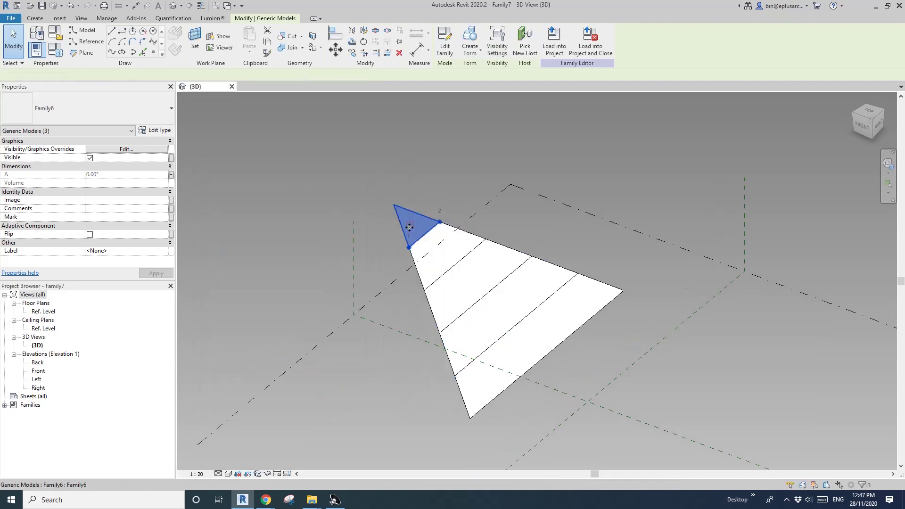
click(171, 175)
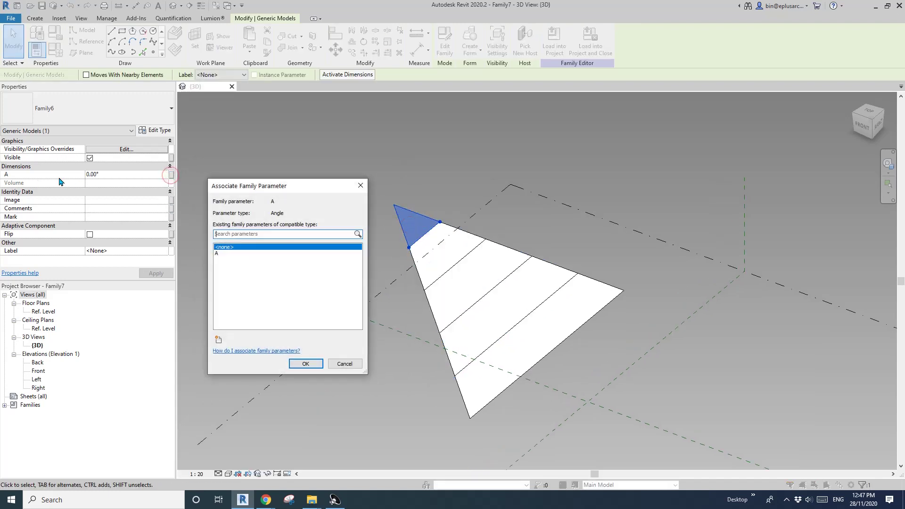
click(219, 340)
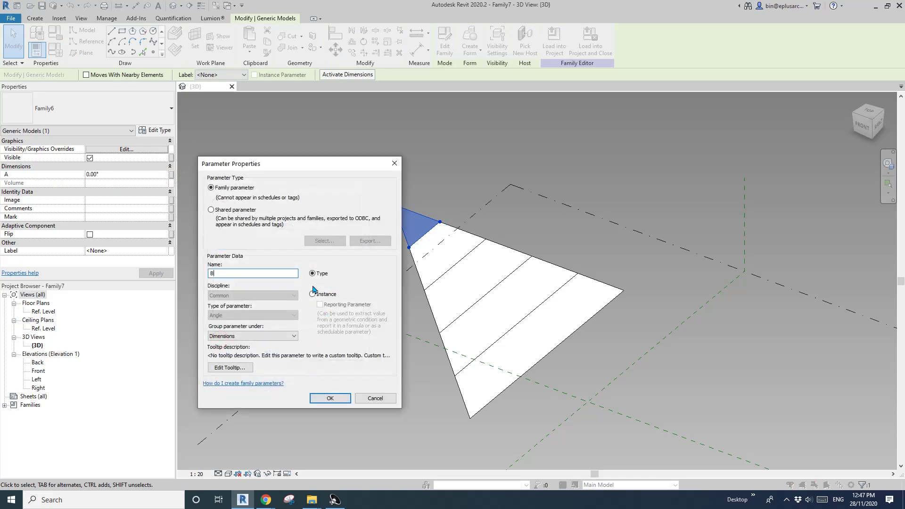
click(334, 396)
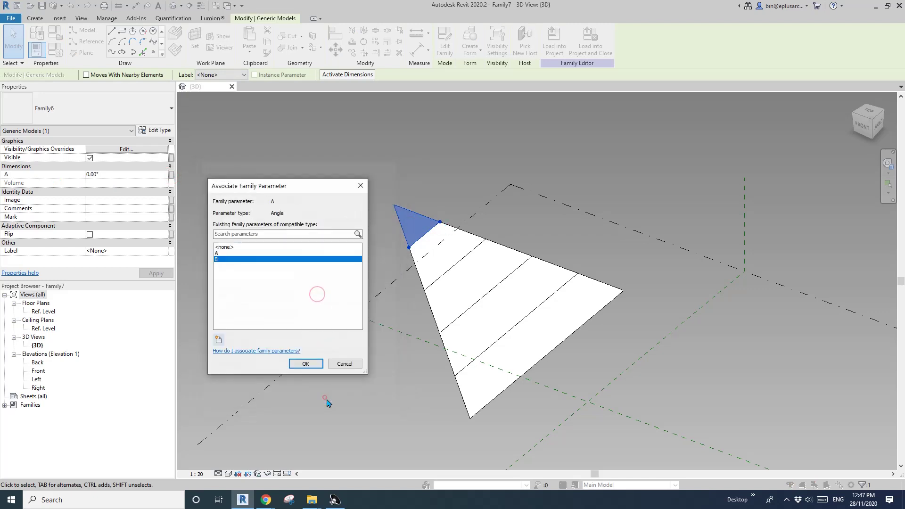
click(306, 363)
Switch to Chrome to review the folded form in the YouTube video 2p4 Concept 3, and return to Revit
mouse_move(266, 501)
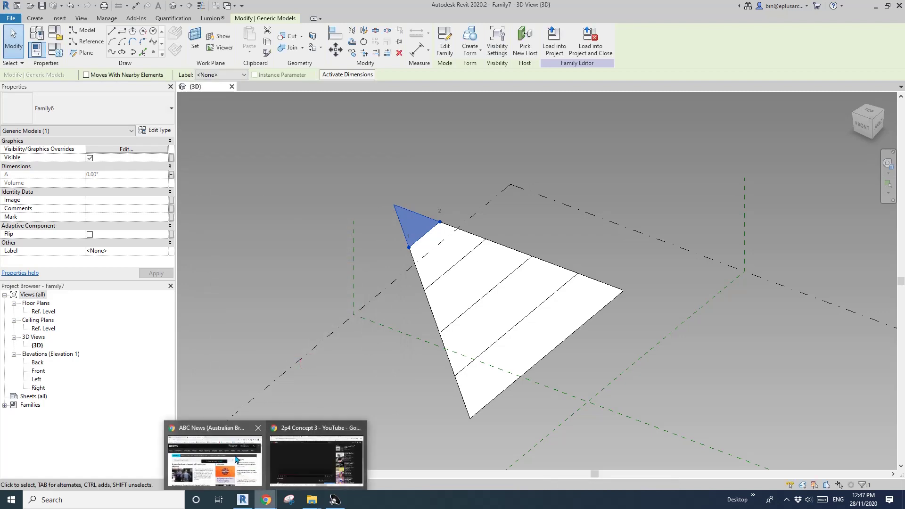
click(299, 461)
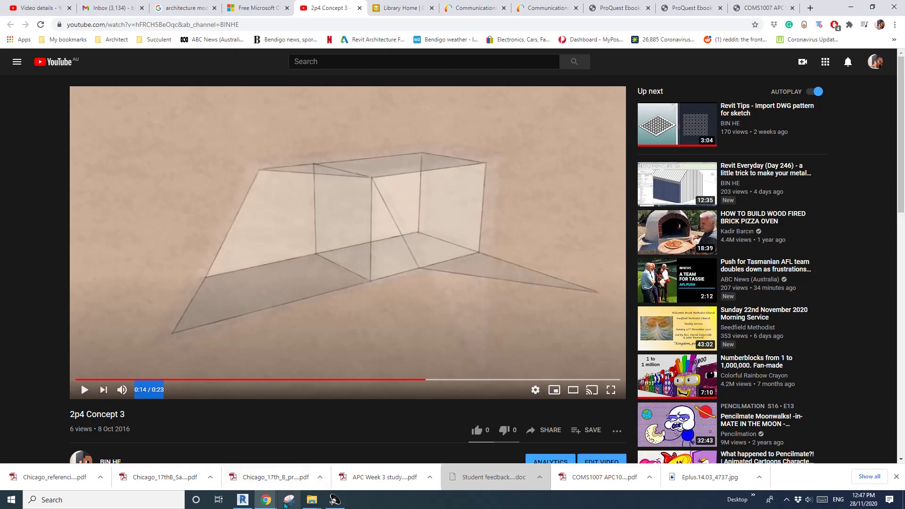
click(249, 504)
Set the family parameters A to 90° and B to -90° and apply them to the panel chain
click(387, 330)
scroll(364, 313, down, 1)
click(54, 58)
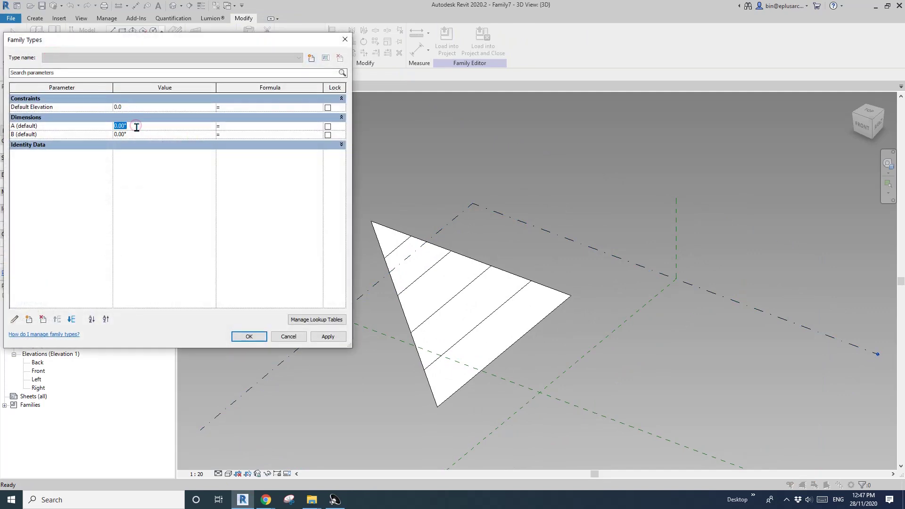
click(328, 336)
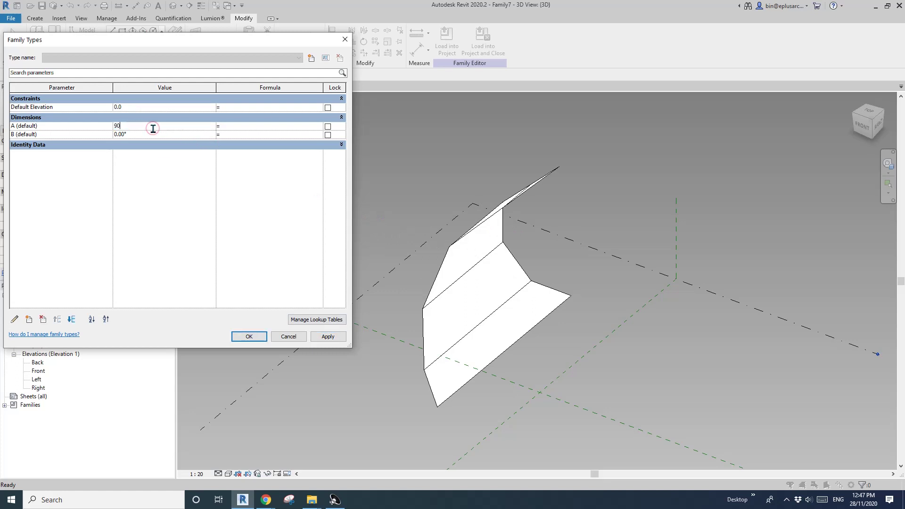
click(328, 338)
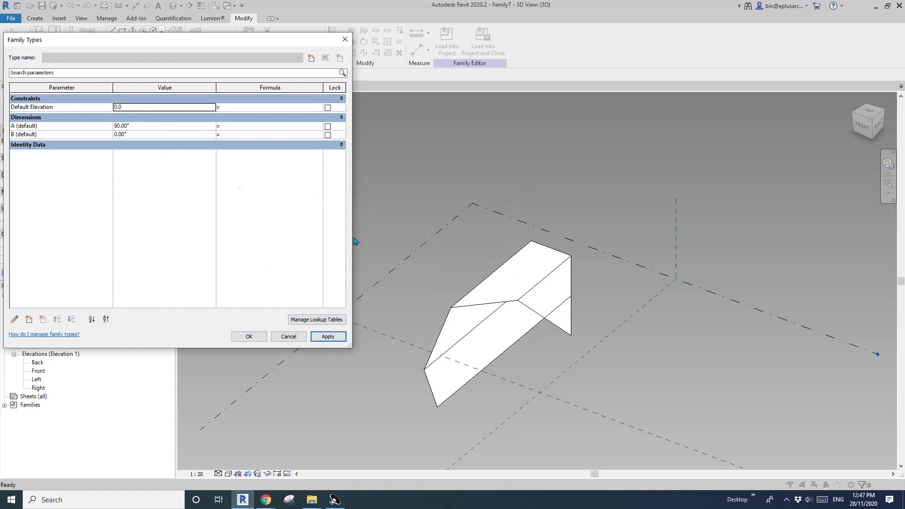
click(146, 136)
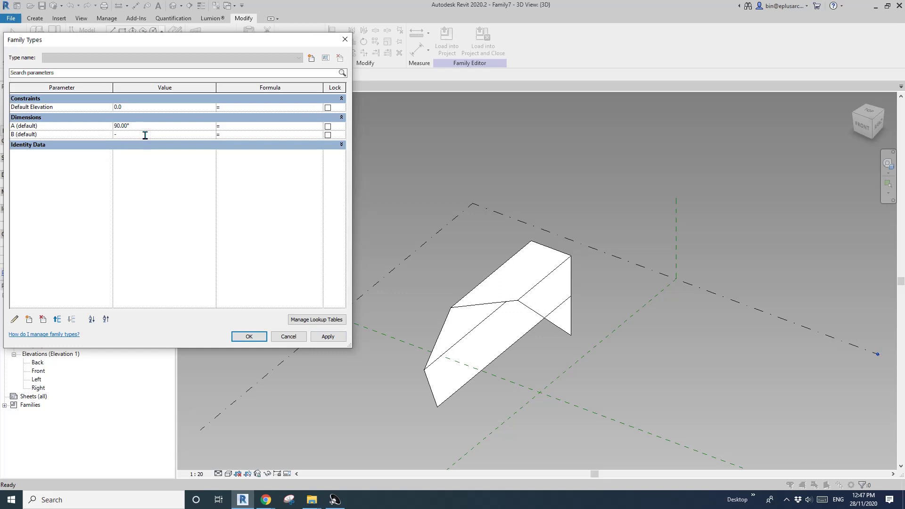
click(327, 337)
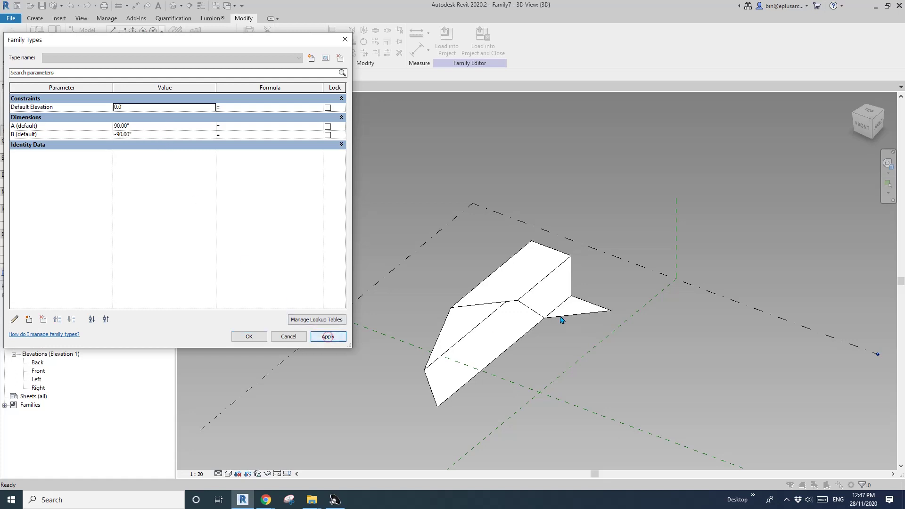
Give parameter B the formula -A and accept the family type changes
click(236, 135)
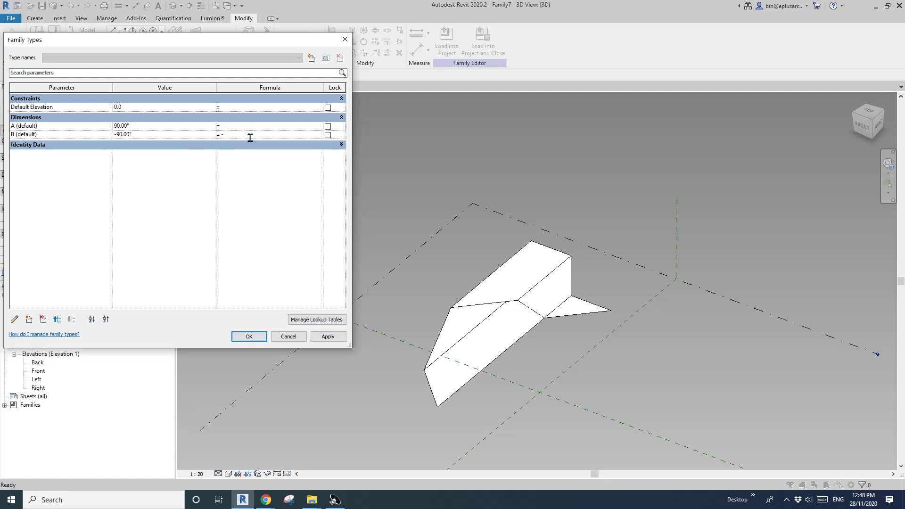
click(248, 338)
shift+middle_drag(378, 312, 389, 249)
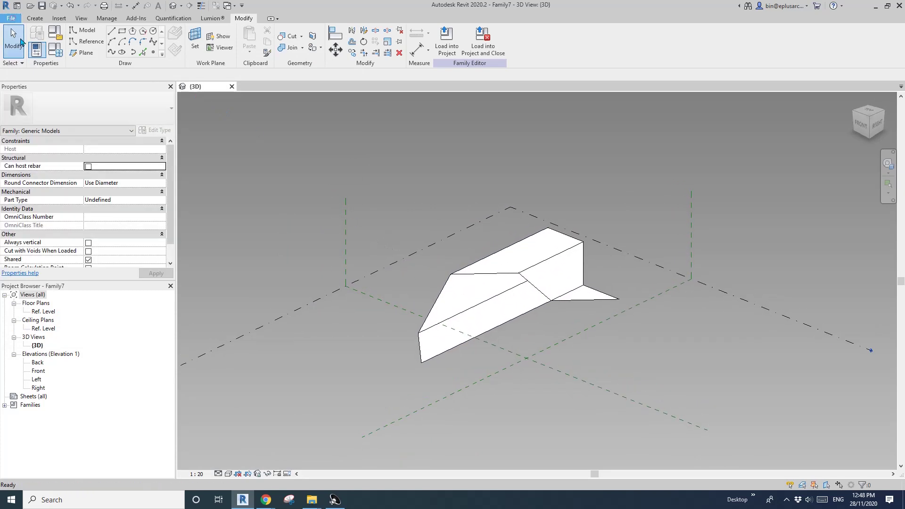
Create a new project while keeping the panel chain family open
click(11, 18)
mouse_move(21, 53)
click(99, 77)
click(110, 104)
click(109, 100)
click(96, 152)
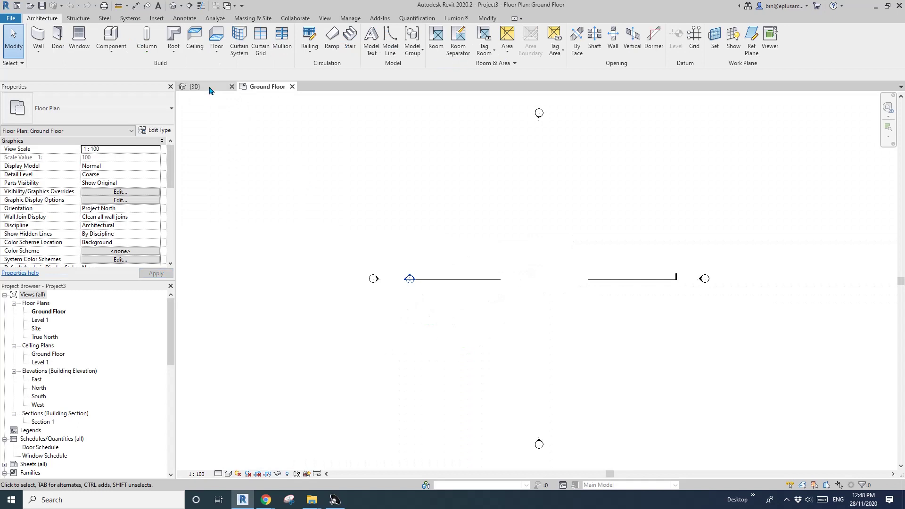
Load the panel chain family into the new project and place one instance near the centre of the Ground Floor plan
click(210, 87)
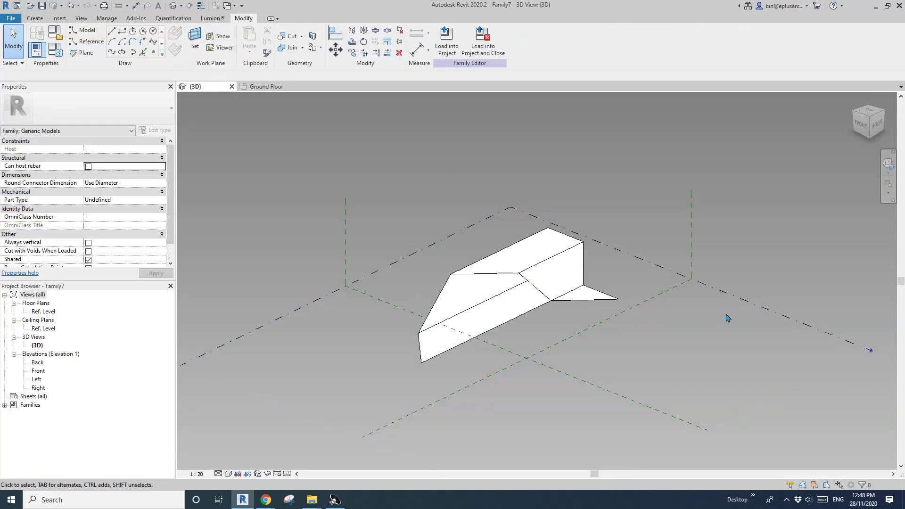
click(452, 56)
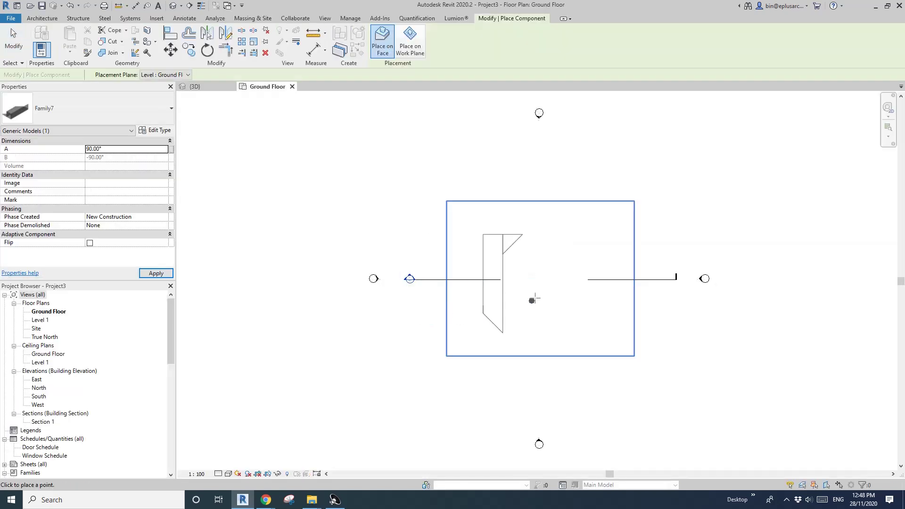
click(538, 296)
key(Escape)
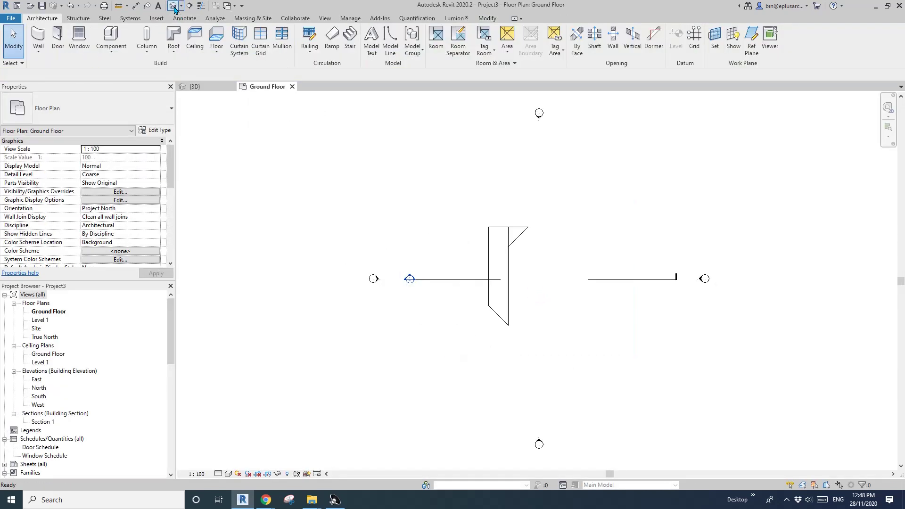
Open the project's default 3D view and flex the placed panel chain by setting its angle A to 0°, 45° and 90°
click(174, 5)
click(505, 262)
scroll(507, 261, up, 2)
shift+middle_drag(587, 297, 572, 223)
scroll(537, 226, up, 1)
click(512, 261)
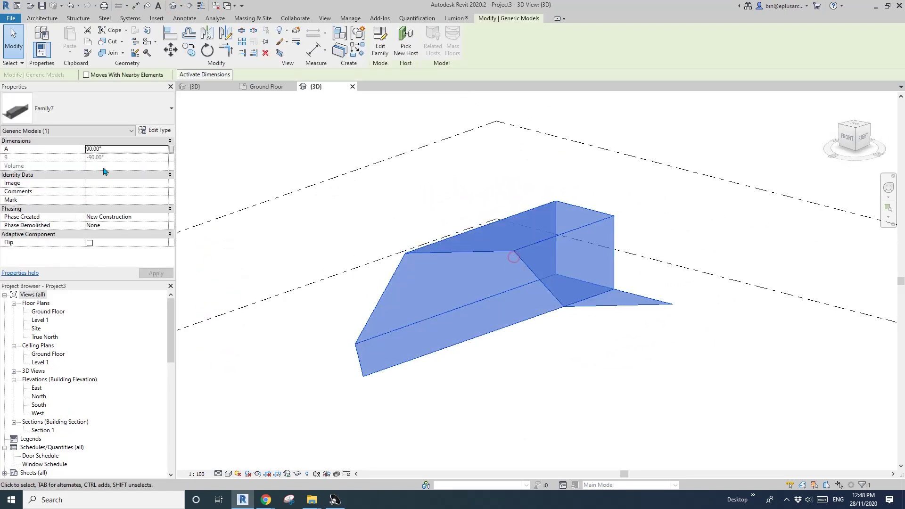
click(120, 150)
text(0)
key(Return)
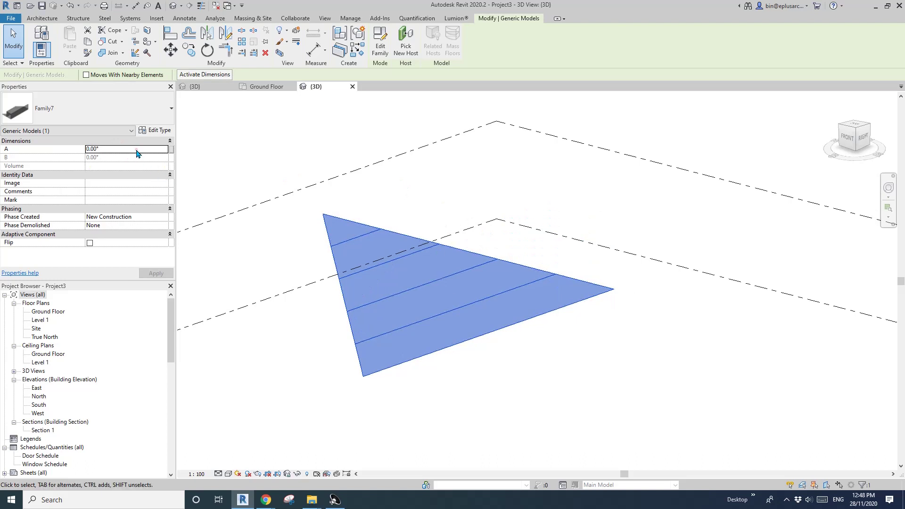
key(Return)
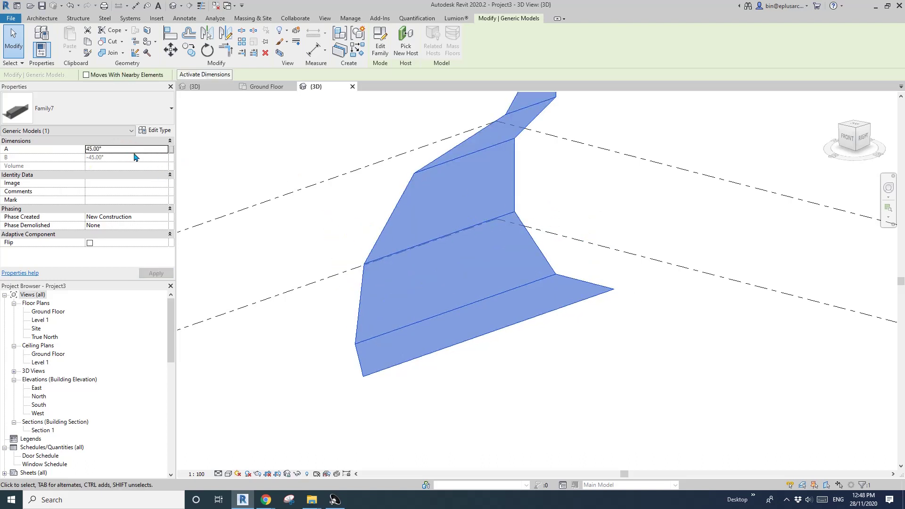
text(90)
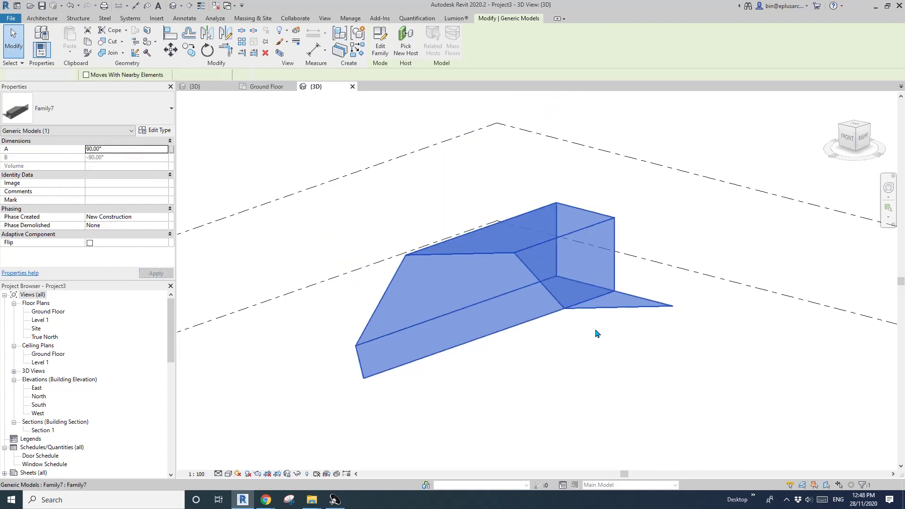
Deselect the panel chain and close the inactive views, keeping the project's 3D view open
click(575, 338)
mouse_move(573, 341)
shift+middle_down()
mouse_move(514, 362)
mouse_move(447, 368)
mouse_move(411, 389)
mouse_move(426, 394)
mouse_move(398, 397)
mouse_move(382, 338)
shift+middle_up()
click(248, 473)
scroll(411, 388, up, 1)
click(215, 6)
middle_drag(322, 171, 277, 167)
Launch Dynamo from Revit and start a new empty graph
click(359, 22)
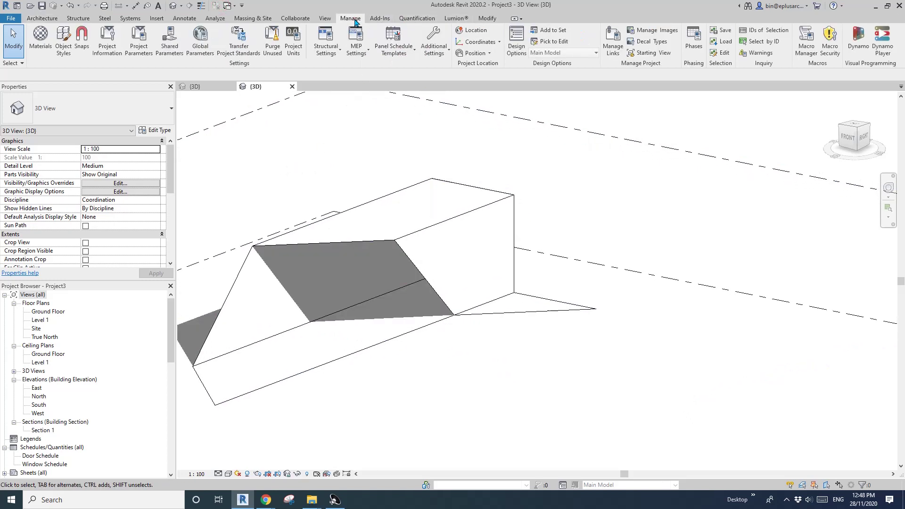
click(857, 40)
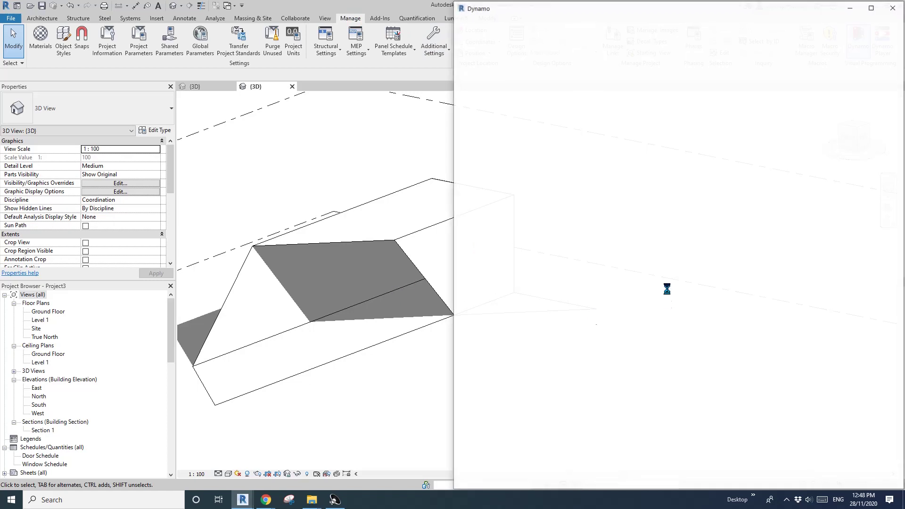
click(528, 128)
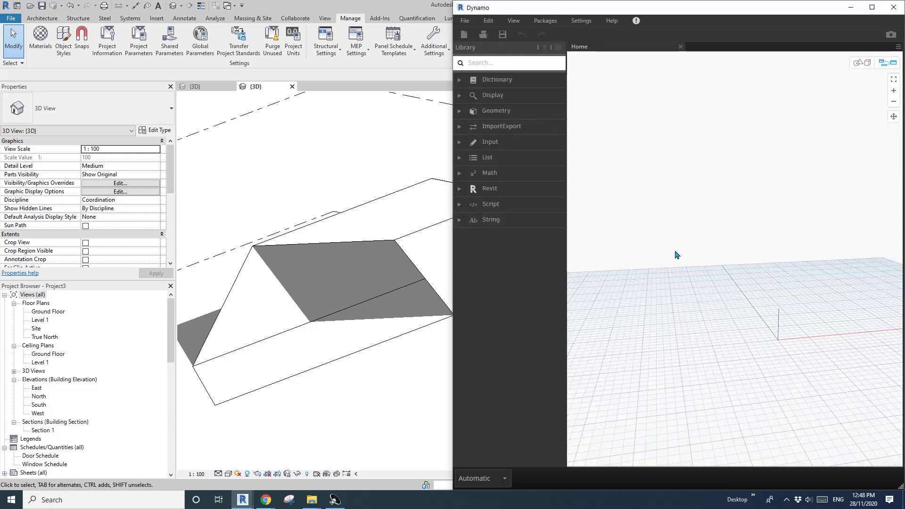
Add an Element Types node from the Revit Selection nodes and set the graph's run mode to Manual
click(463, 190)
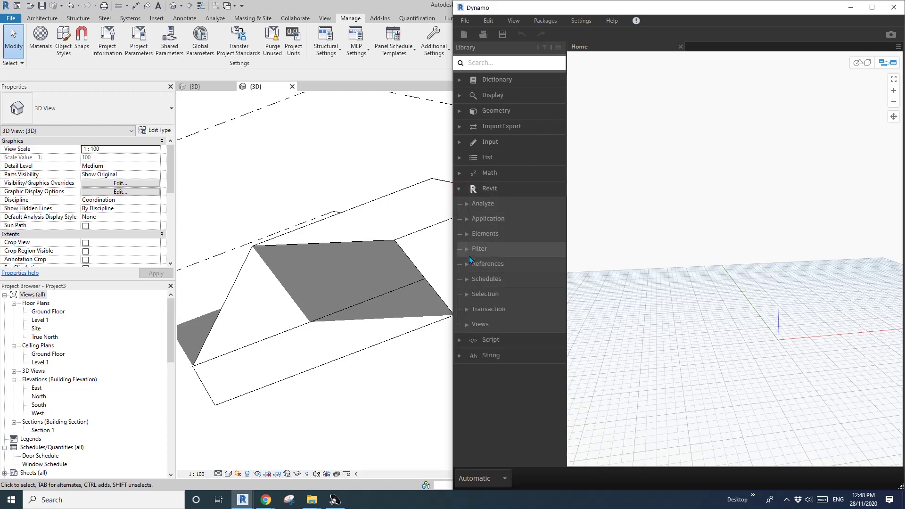
click(508, 301)
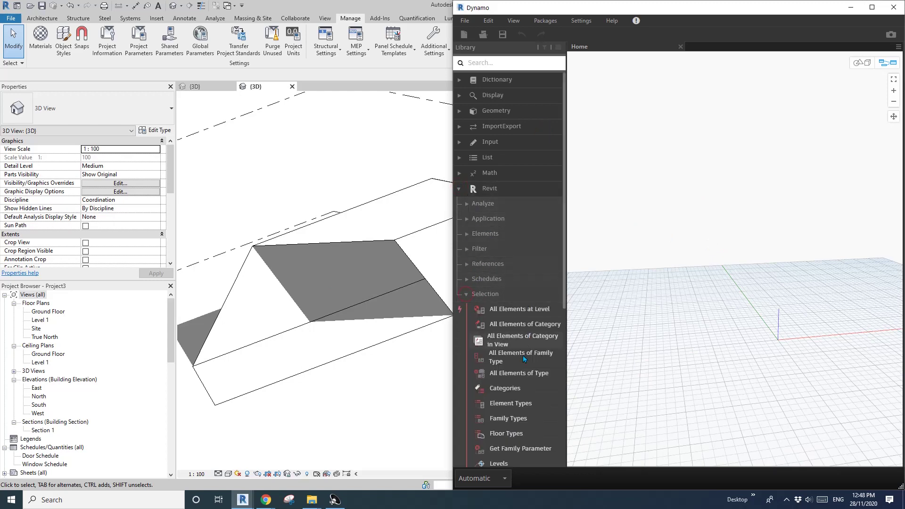
click(510, 403)
drag(742, 244, 660, 164)
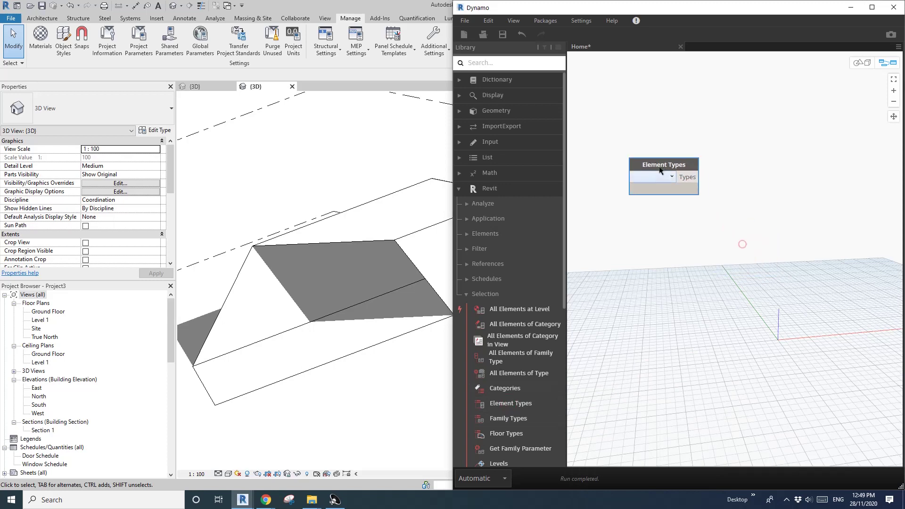
click(491, 479)
click(477, 433)
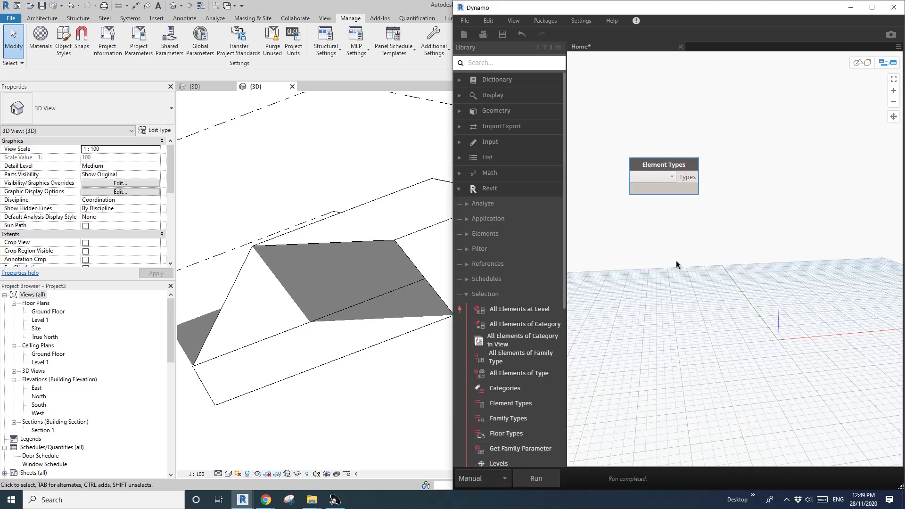
Look through the Element Types options for a suitable type and delete the node from the graph
click(673, 177)
scroll(669, 302, down, 15)
scroll(669, 318, down, 4)
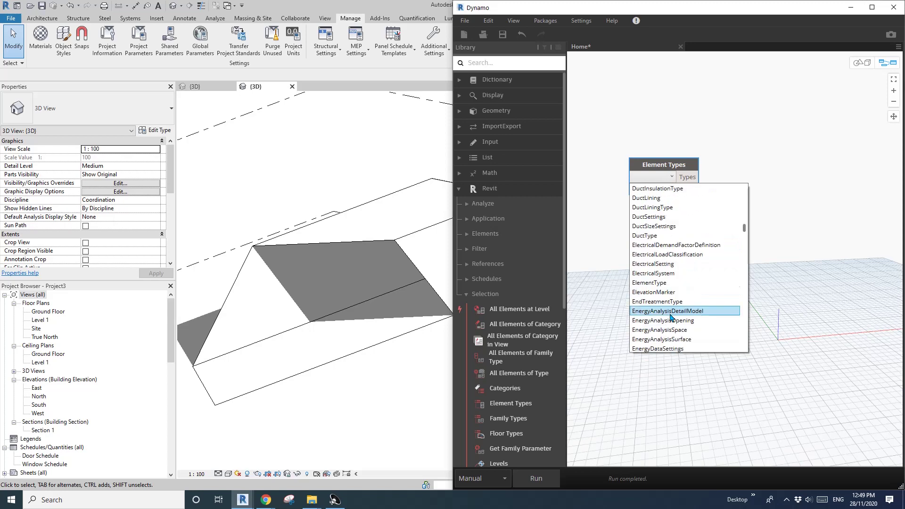
scroll(672, 318, down, 6)
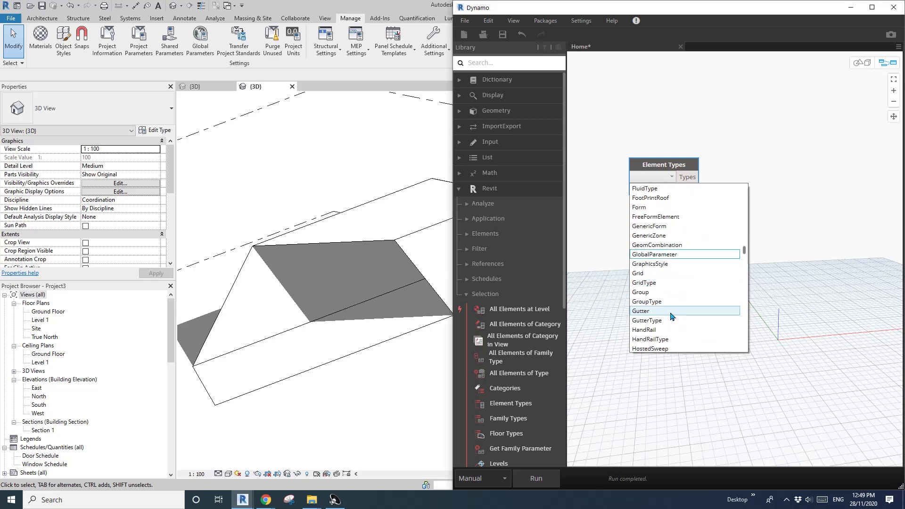
click(679, 165)
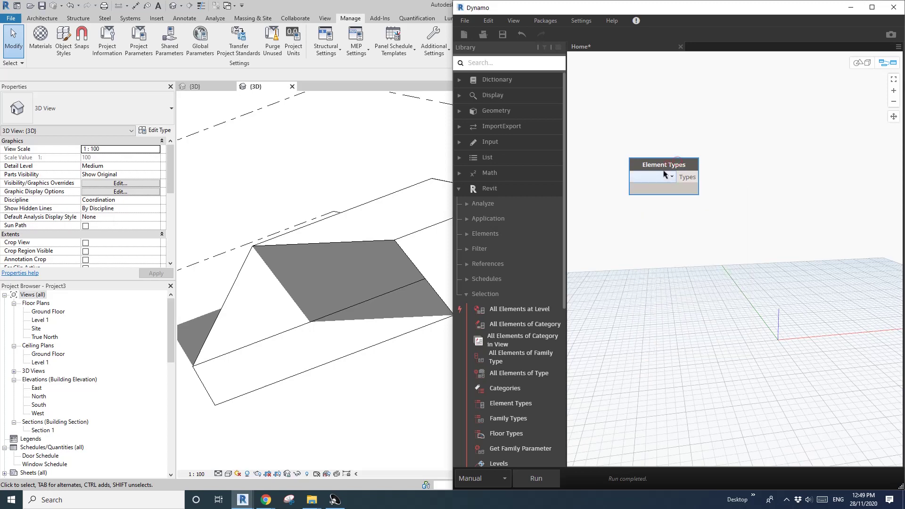
key(Delete)
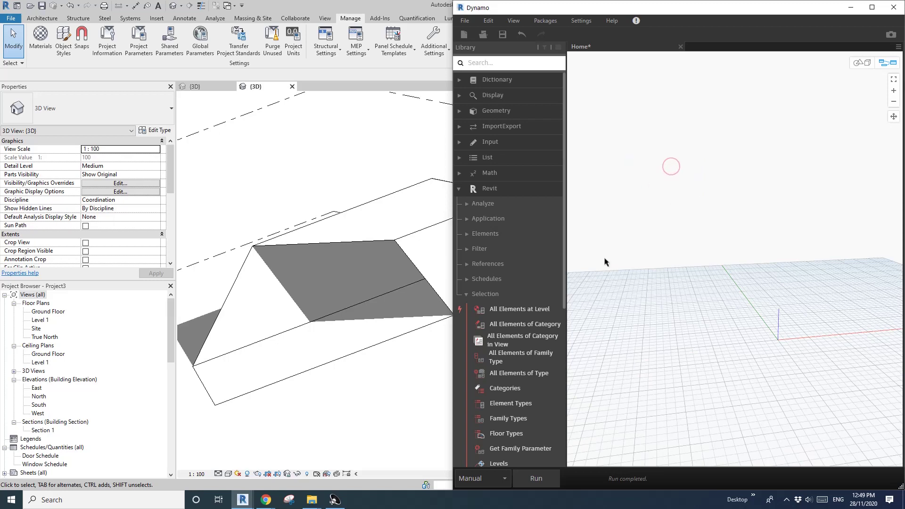
Add a Family Types node and set it to Family7:Family7, checking the family name on the placed panel chain
click(508, 419)
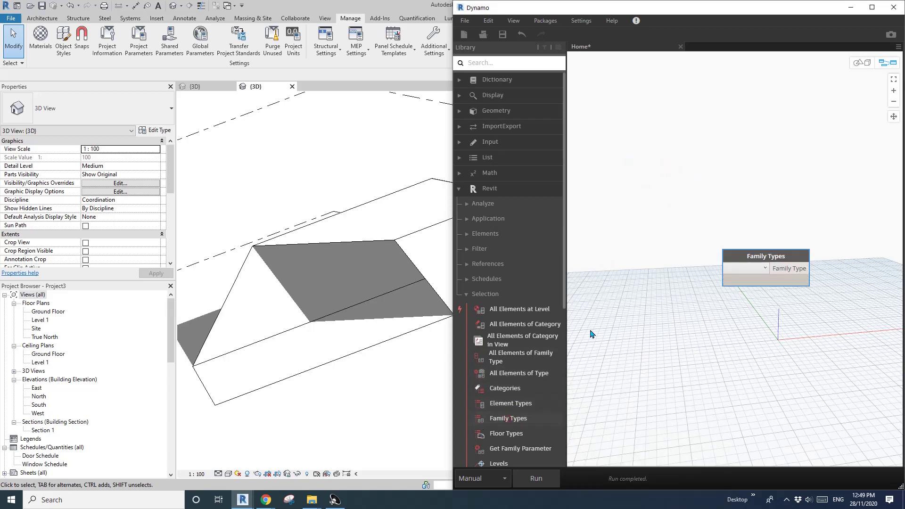
drag(754, 256, 663, 195)
click(663, 206)
scroll(681, 365, down, 15)
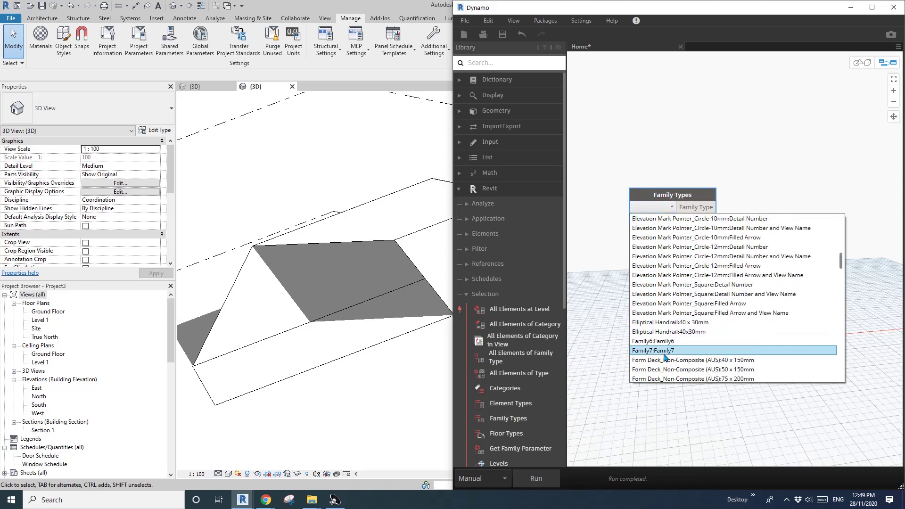
click(371, 364)
click(359, 279)
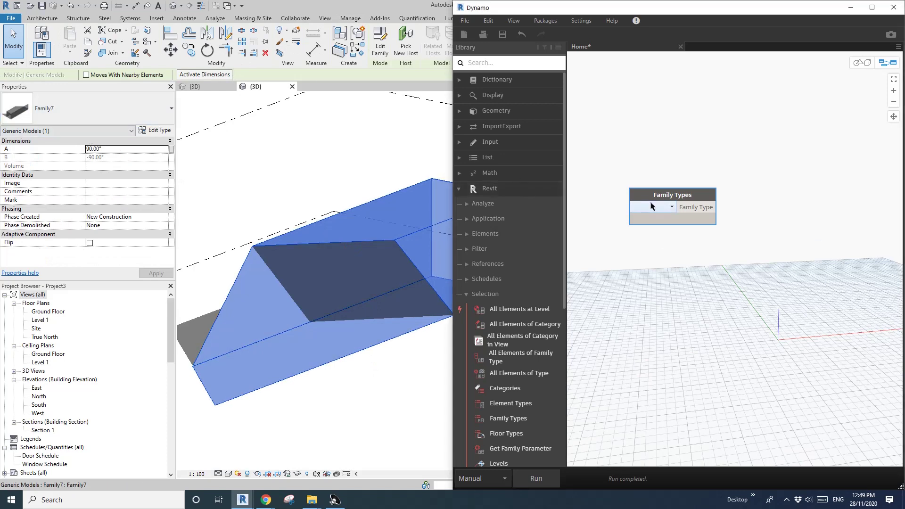
click(632, 207)
click(667, 342)
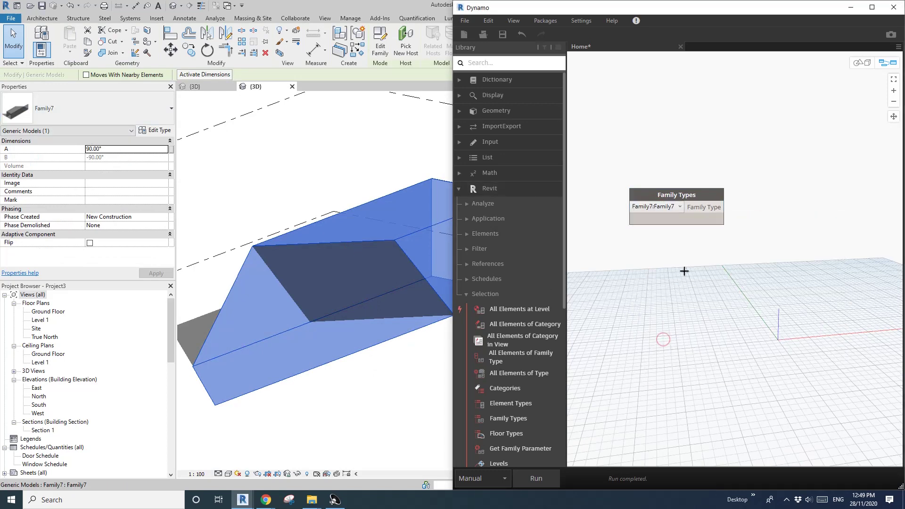
Add an All Elements of Family Type node, connect the Family Types output to it, and place the two nodes side by side
click(516, 357)
drag(777, 265, 780, 208)
click(778, 207)
click(706, 206)
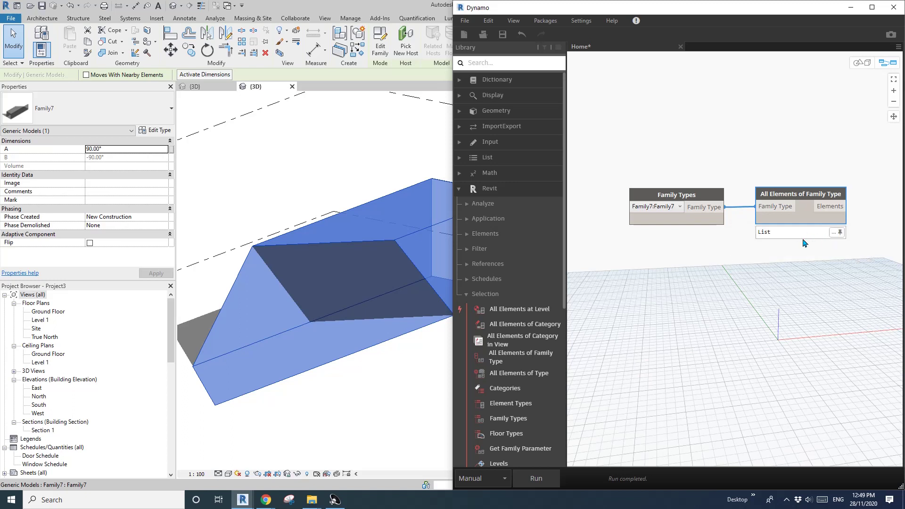
drag(689, 192, 643, 192)
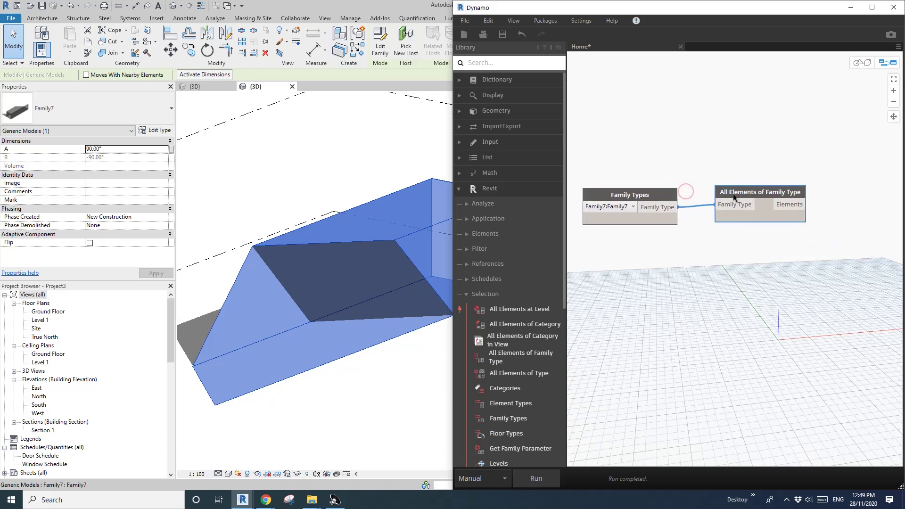
drag(773, 199, 715, 199)
Add an Element.SetParameterByName node and connect the Elements output to its element input
right_click(774, 118)
right_click(709, 125)
text(SETPARAM)
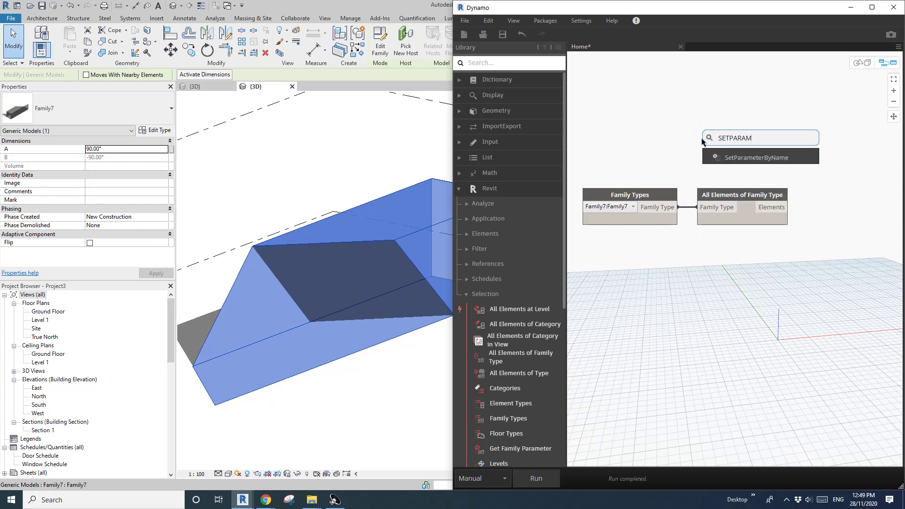
click(754, 157)
drag(808, 161, 848, 237)
click(780, 208)
click(785, 258)
scroll(756, 285, down, 2)
middle_drag(756, 285, 690, 271)
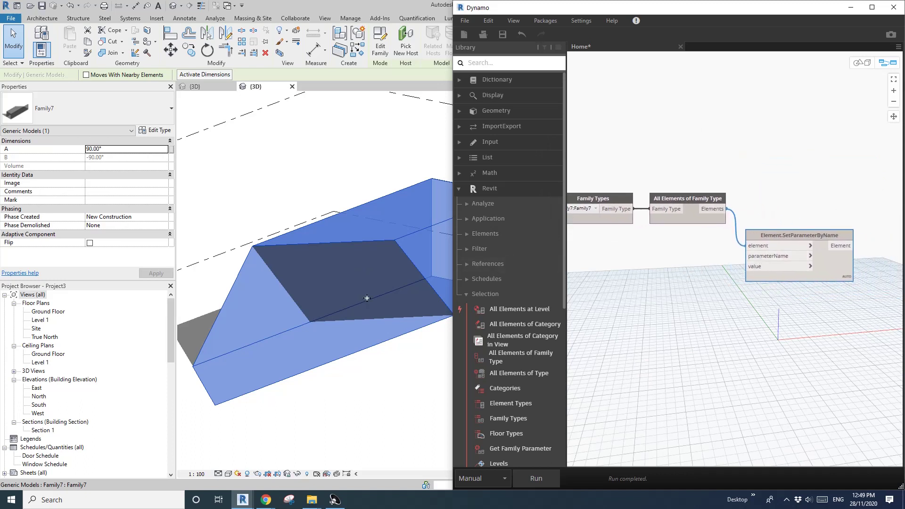
Create a code block containing "A"; and connect it to the parameterName input
double_click(670, 276)
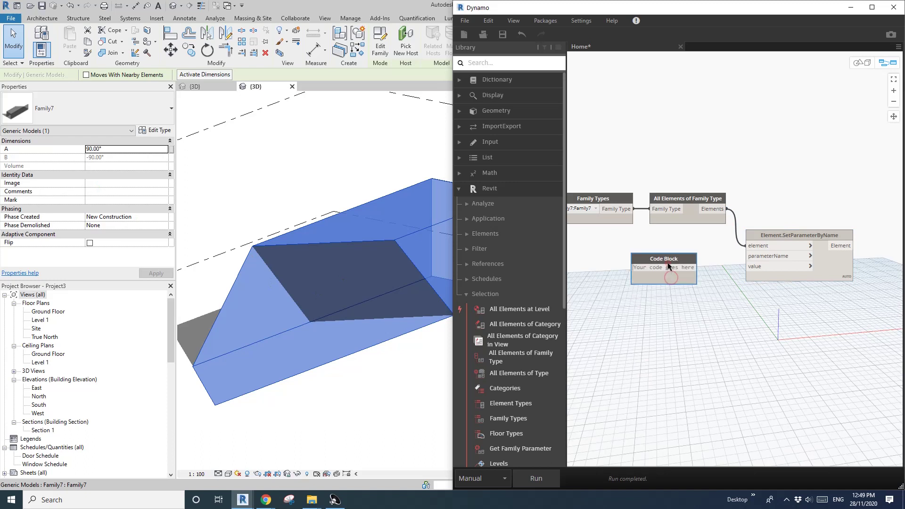
text("A";)
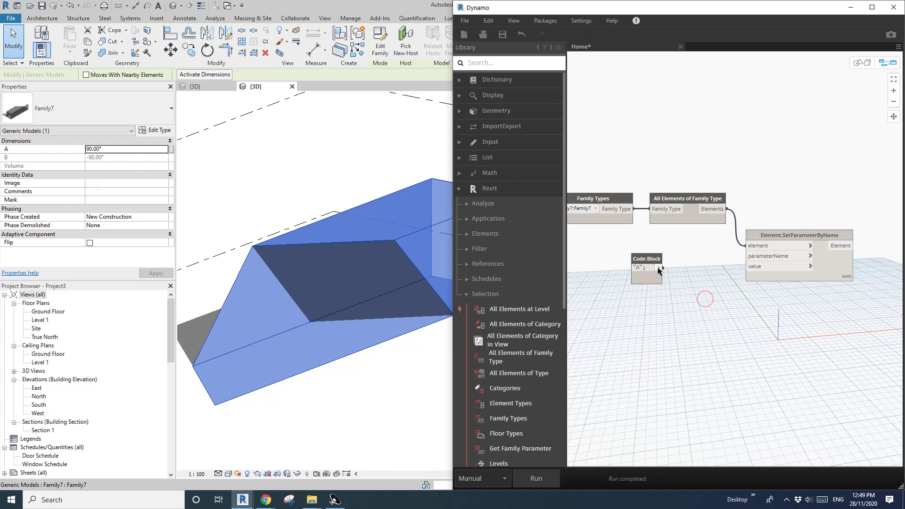
drag(659, 268, 746, 256)
drag(651, 256, 685, 249)
Add a Number Slider node below the code block
right_click(656, 324)
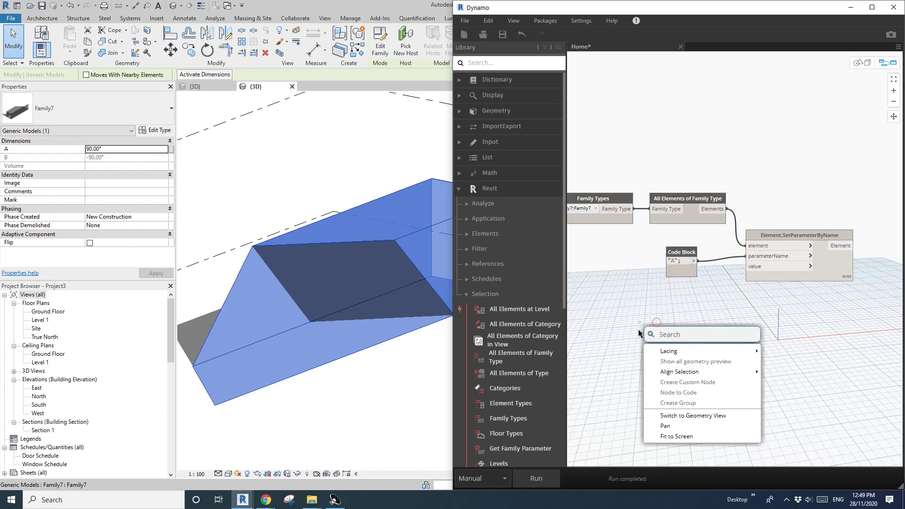
right_click(645, 304)
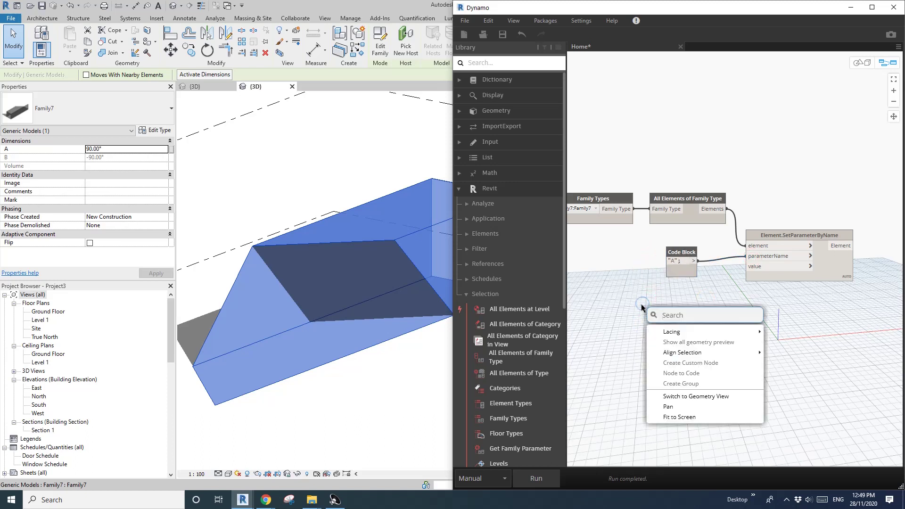
text(NUM)
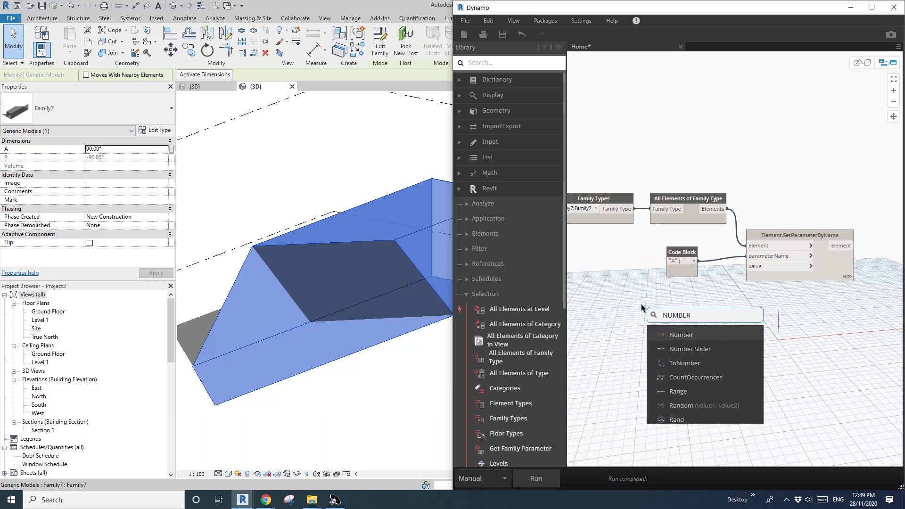
text(BER)
click(690, 349)
drag(721, 351, 679, 309)
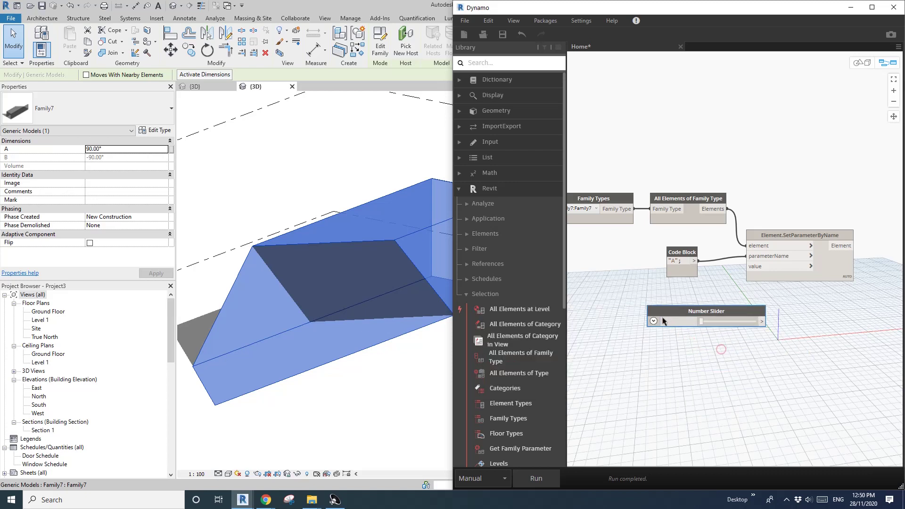
Set the number slider's maximum to 90 and its step to 1, and collapse its settings
click(653, 321)
double_click(679, 346)
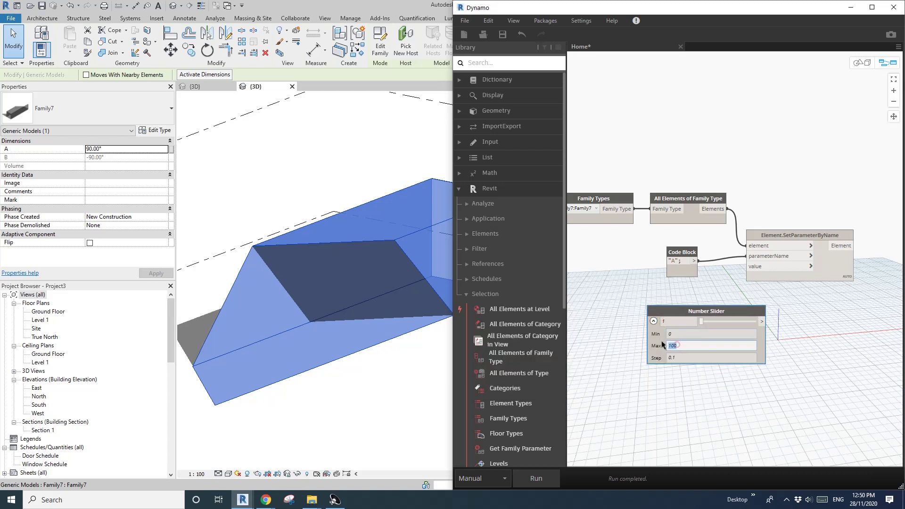
double_click(679, 357)
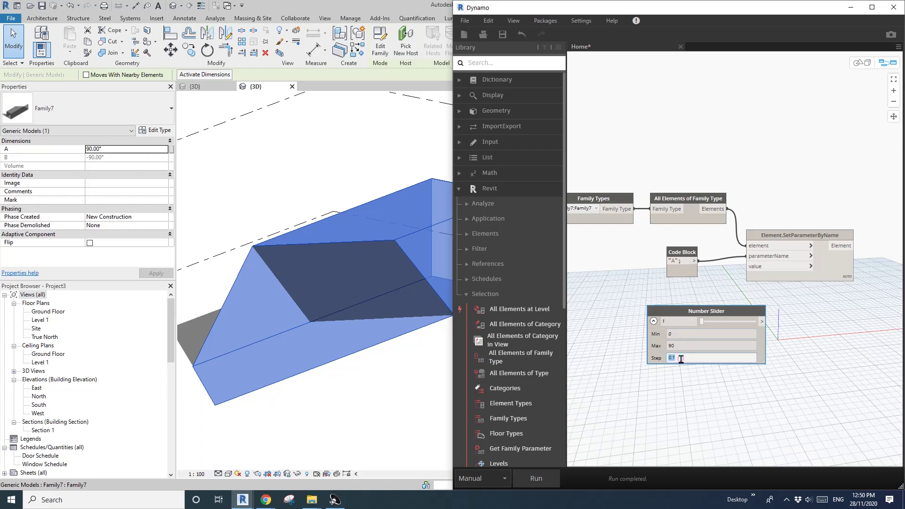
text(1)
click(653, 321)
drag(689, 314, 659, 330)
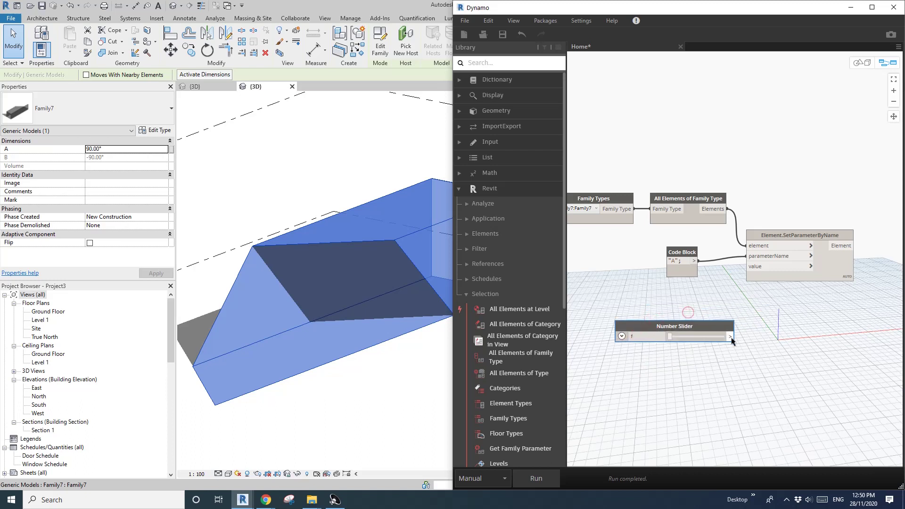
Connect the number slider to the value input of Element.SetParameterByName and set the run mode to Automatic
drag(731, 339, 753, 267)
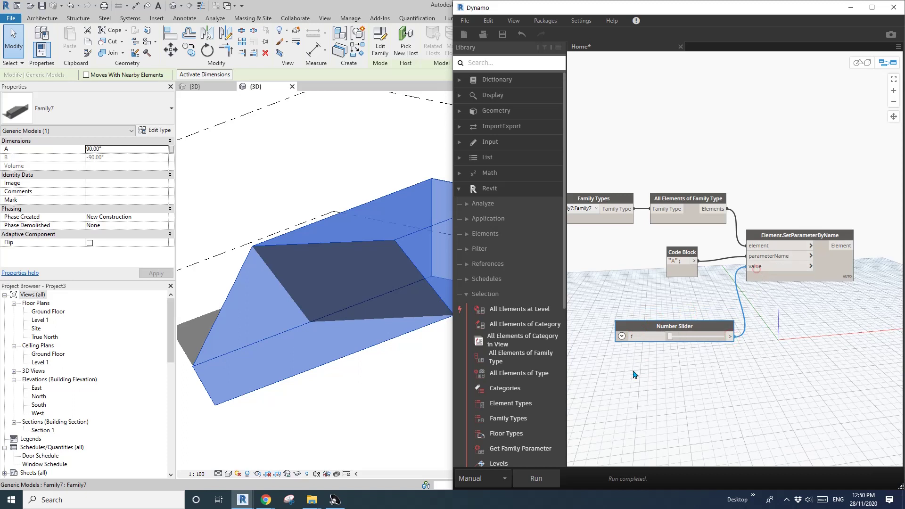
click(495, 476)
click(479, 444)
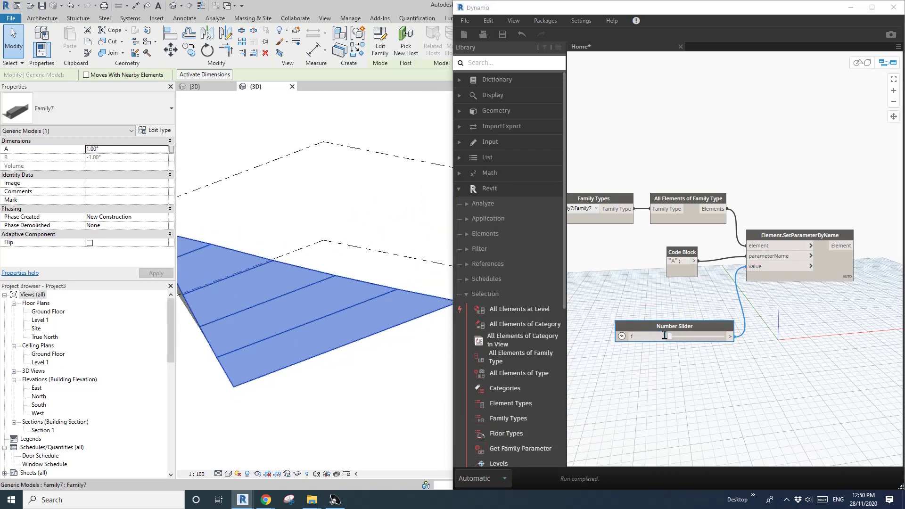
Set the number slider to 0 and gradually raise it to 90 to fold the panel chain in the 3D view
click(622, 337)
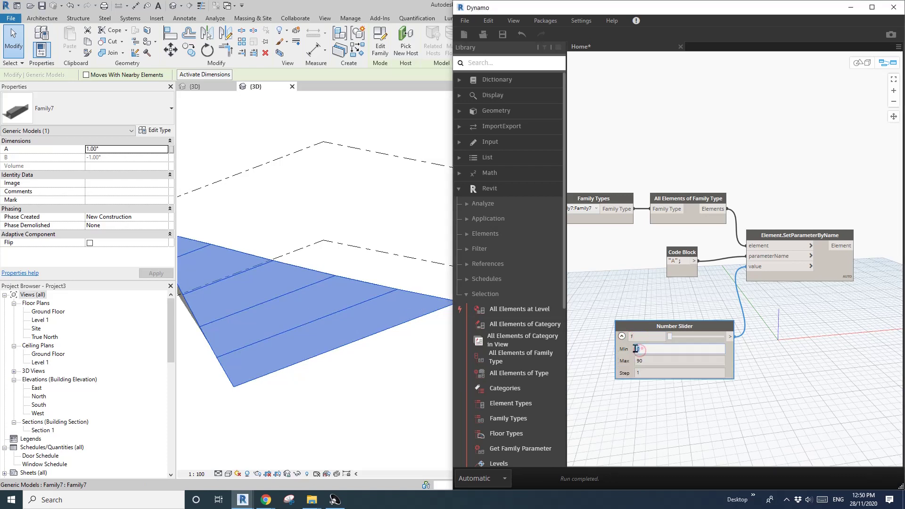
click(621, 336)
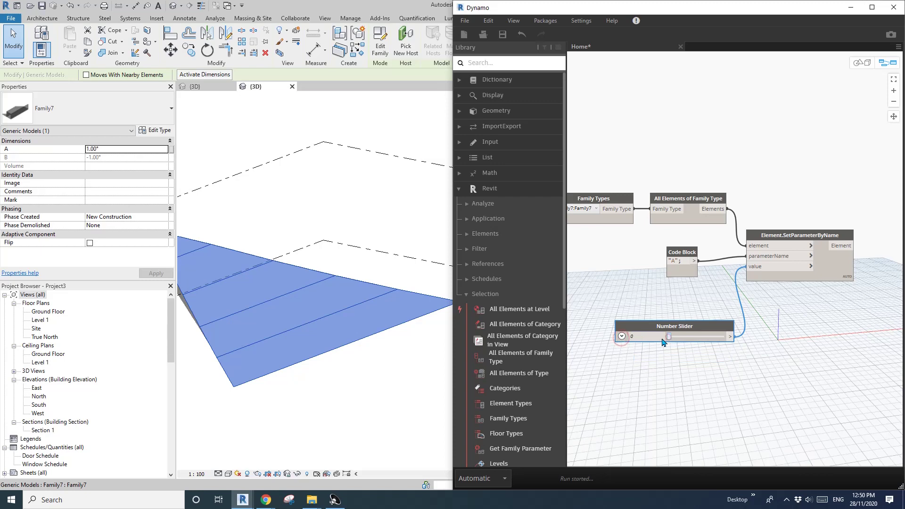
scroll(321, 301, down, 3)
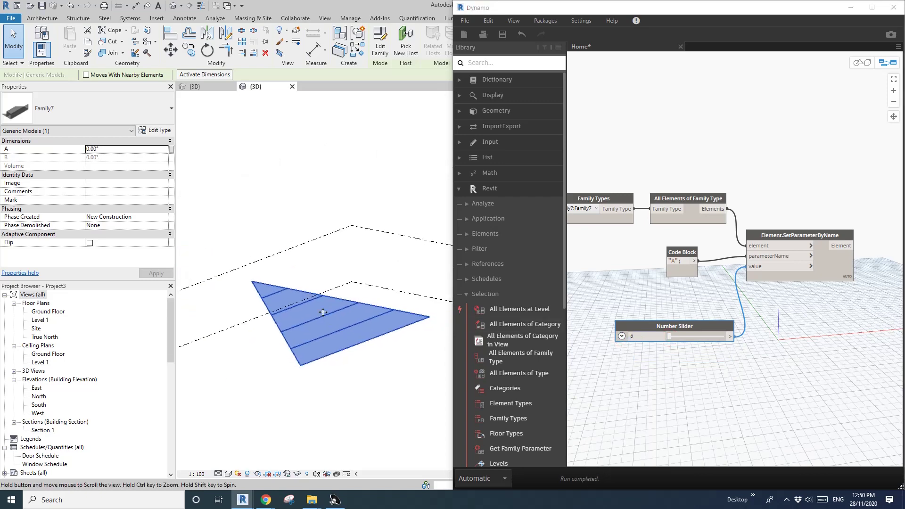
scroll(312, 282, up, 1)
mouse_move(322, 301)
middle_down()
mouse_move(312, 274)
mouse_move(323, 306)
mouse_move(304, 305)
mouse_move(311, 305)
middle_up()
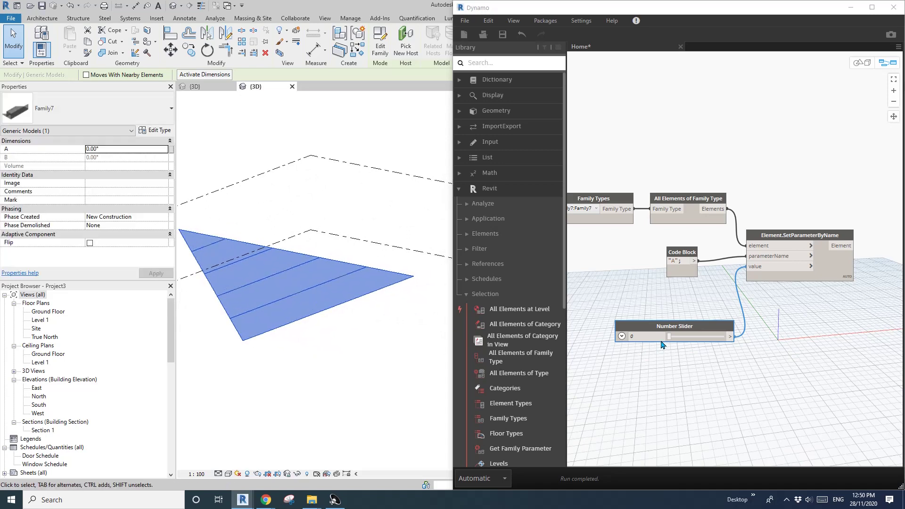
drag(671, 338, 733, 343)
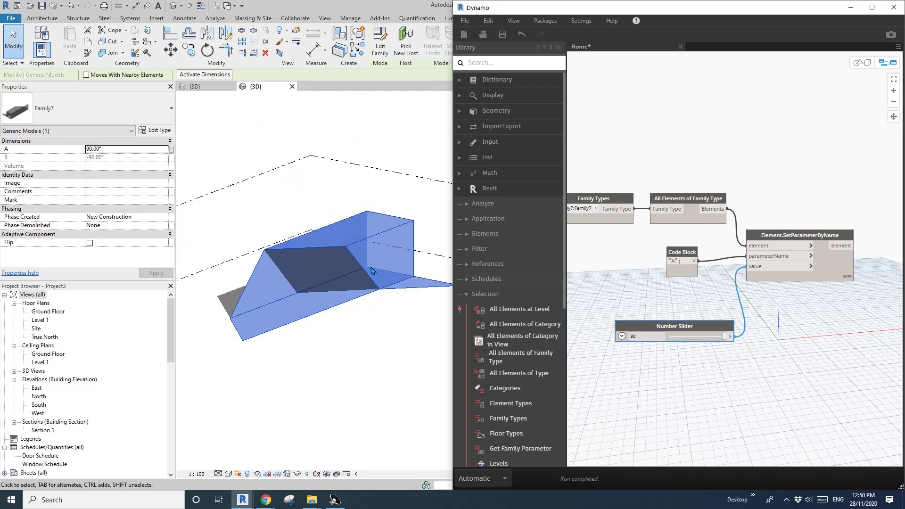
click(354, 314)
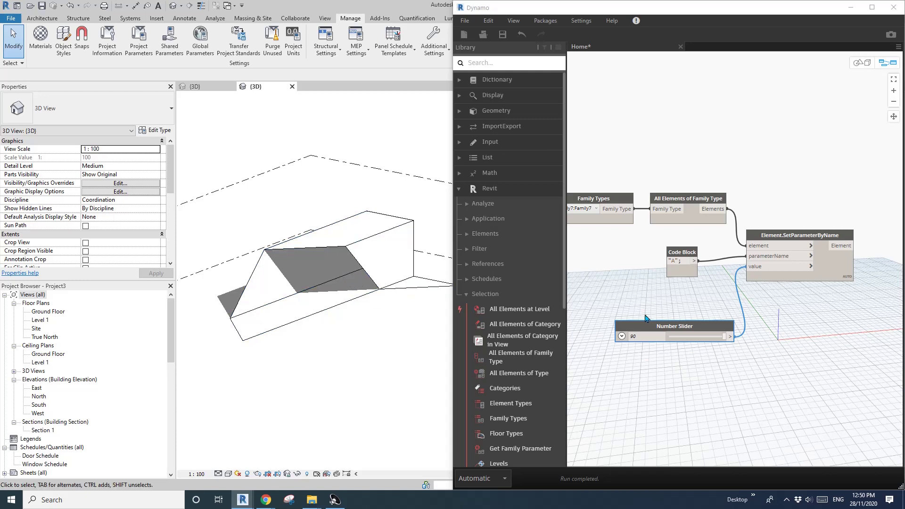
Move the All Elements of Family Type and Family Types nodes up so both sit fully visible above the code block
drag(681, 204, 723, 177)
drag(609, 199, 648, 172)
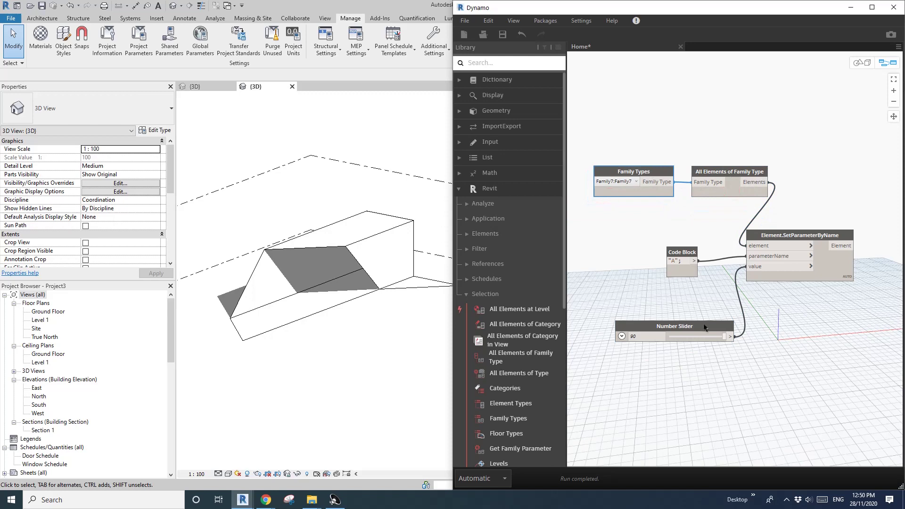